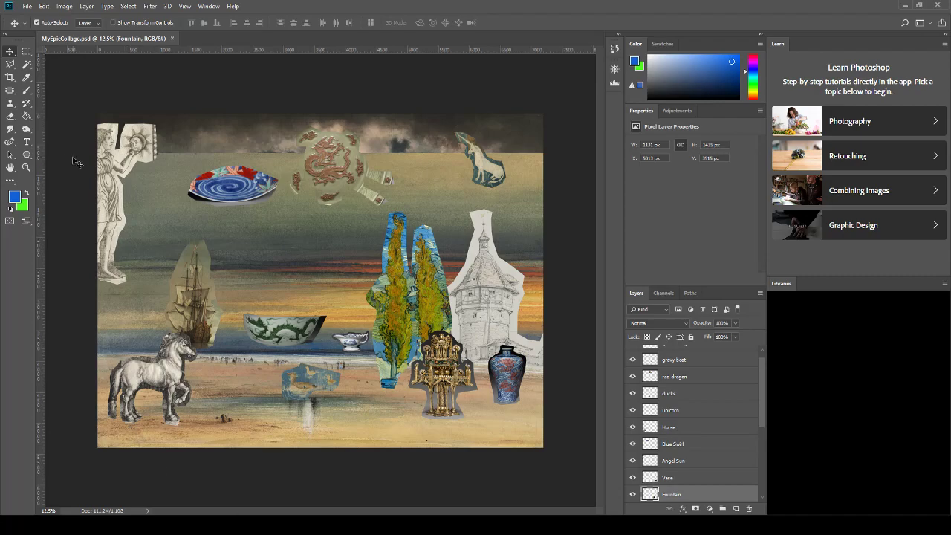
Inspect the collage at 100% magnification, then fit the whole canvas back on screen.
click(27, 168)
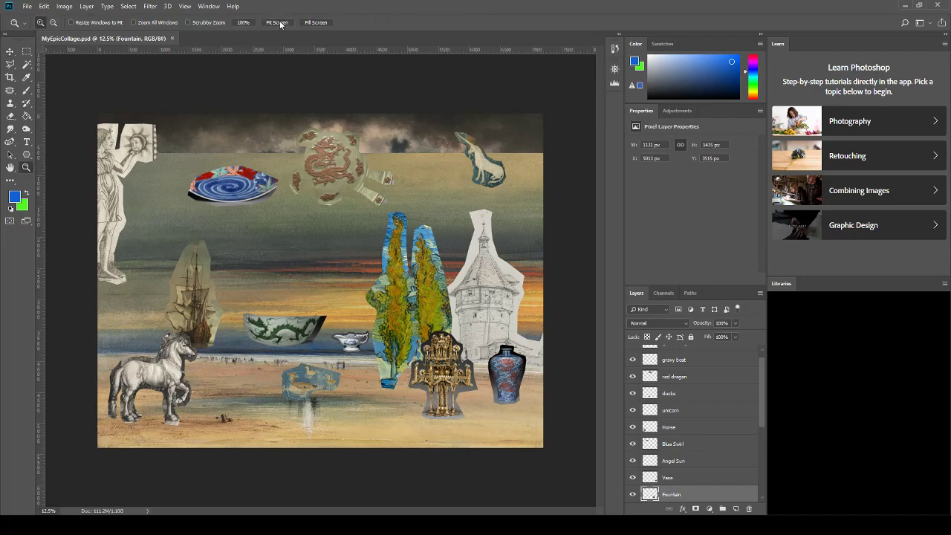
click(276, 22)
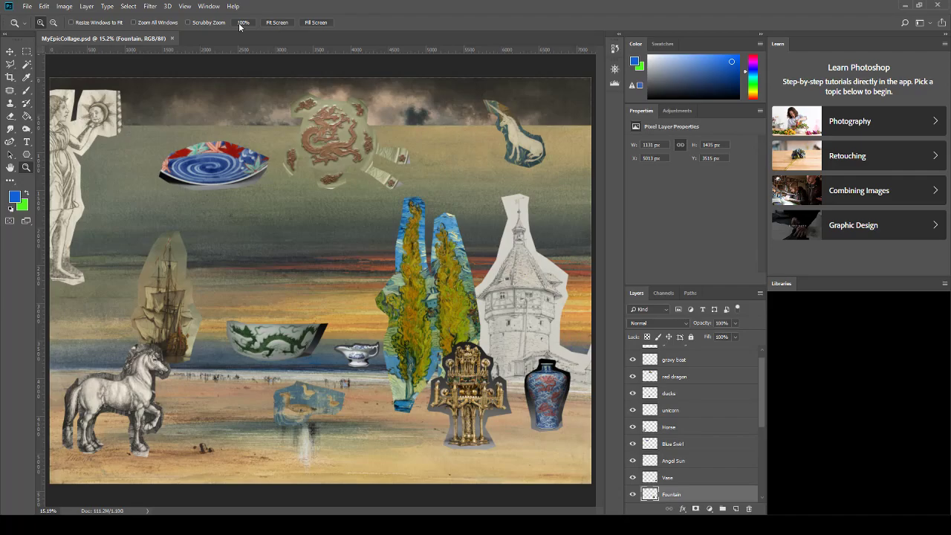
click(243, 22)
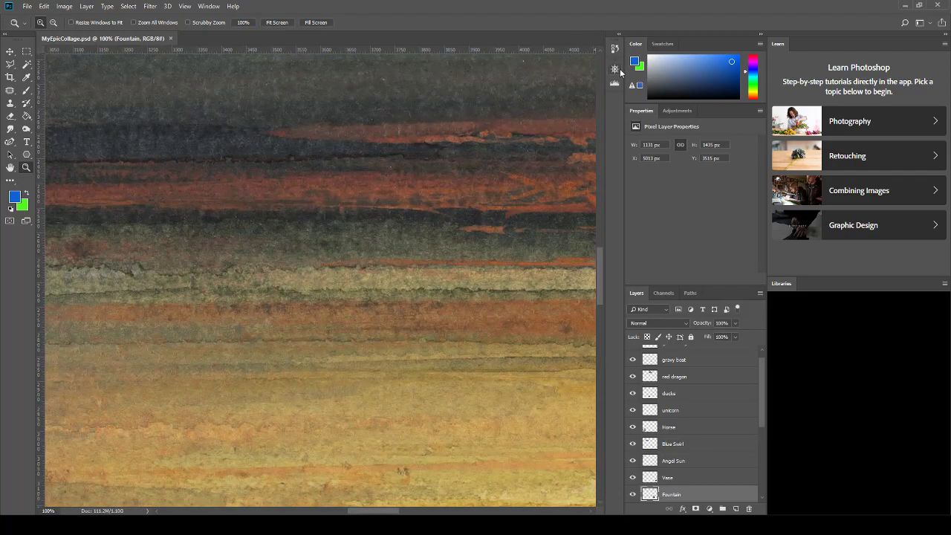
mouse_move(555, 99)
mouse_down()
mouse_move(539, 110)
mouse_move(563, 112)
mouse_move(567, 94)
mouse_move(573, 109)
mouse_up()
click(278, 23)
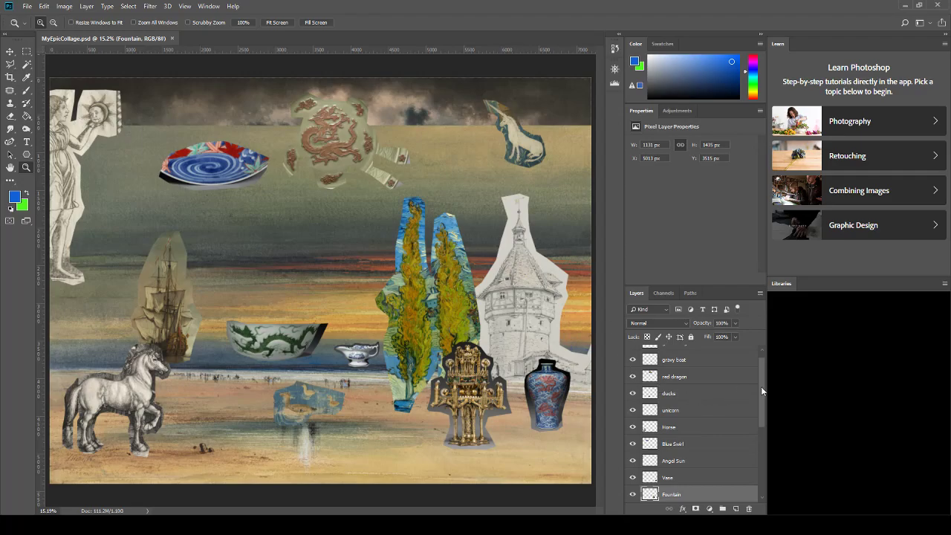
Hide the beach, moon sky, Sky, Lillies and Blue Water layers one by one to examine each background, then show them all again.
drag(761, 386, 766, 463)
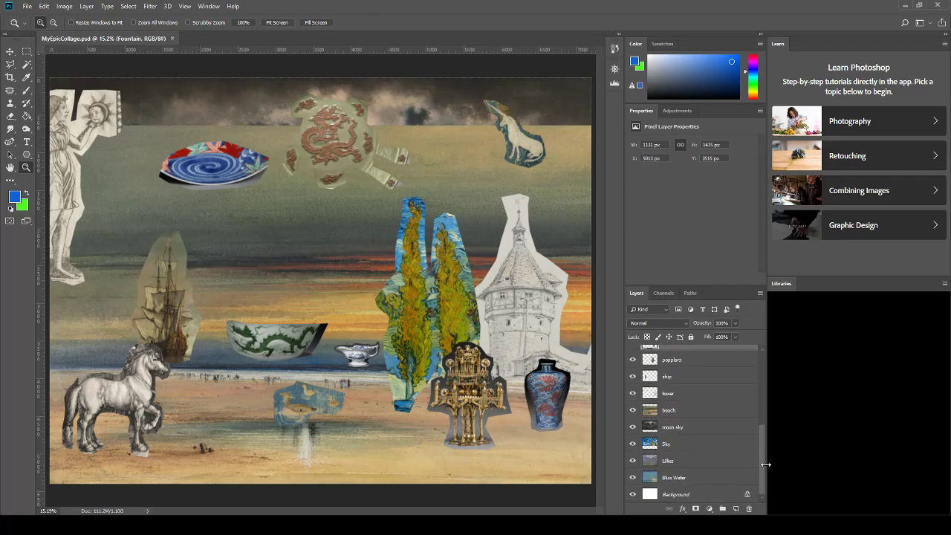
click(632, 411)
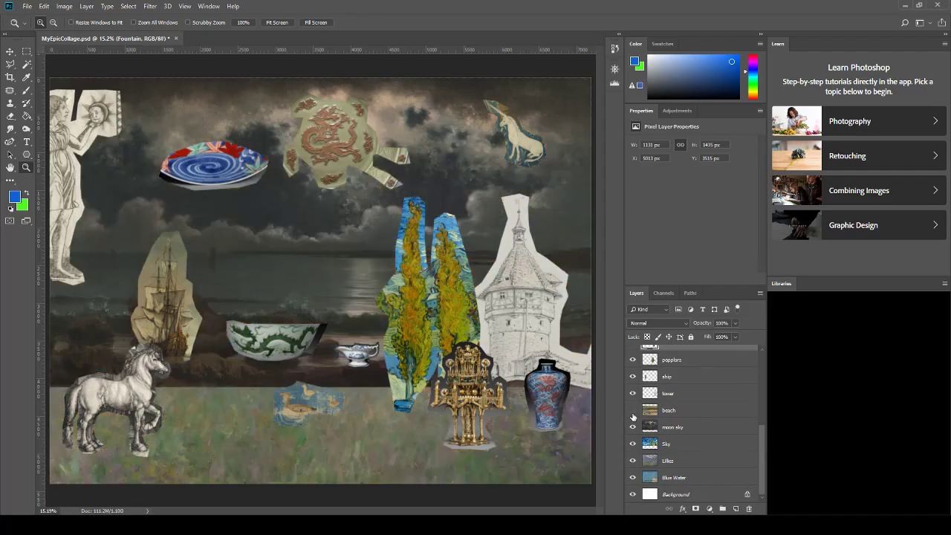
click(633, 427)
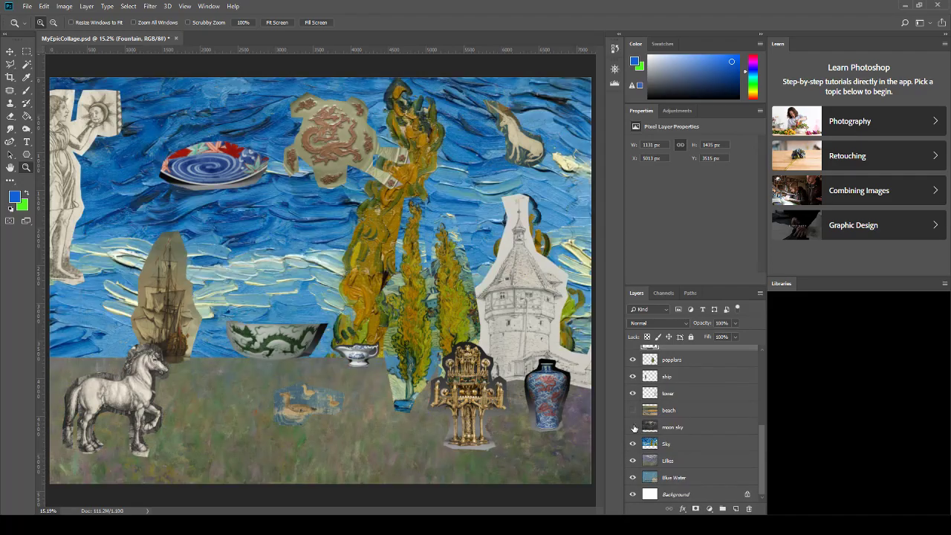
click(633, 444)
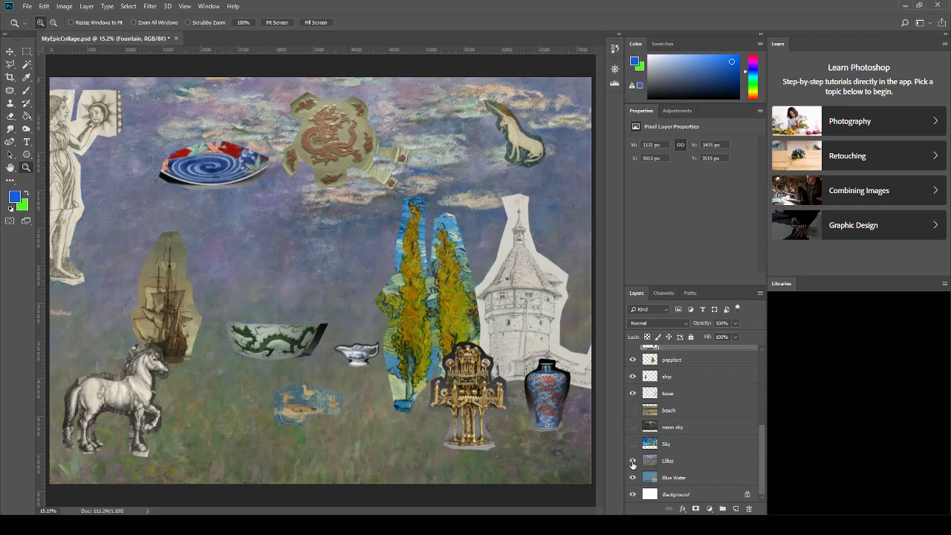
click(633, 461)
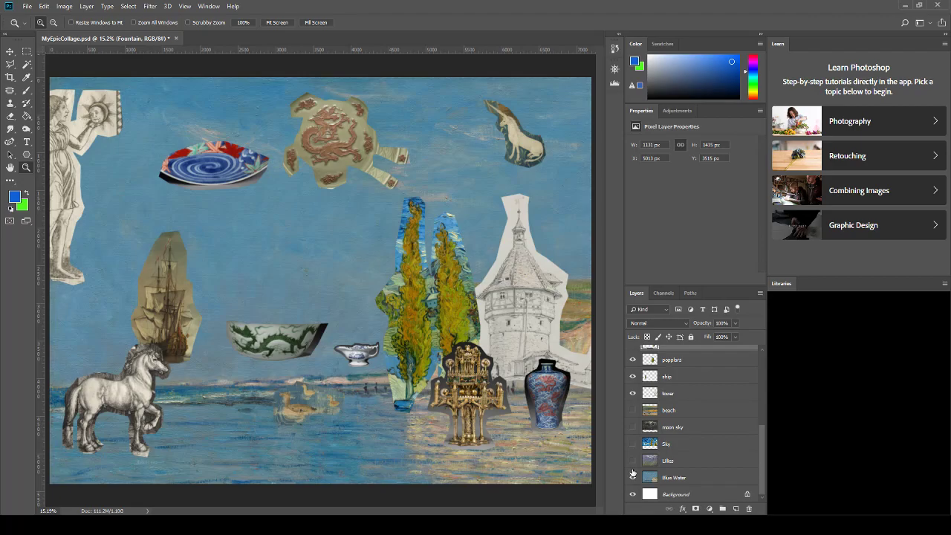
click(633, 477)
click(633, 477)
click(633, 461)
click(633, 443)
click(633, 427)
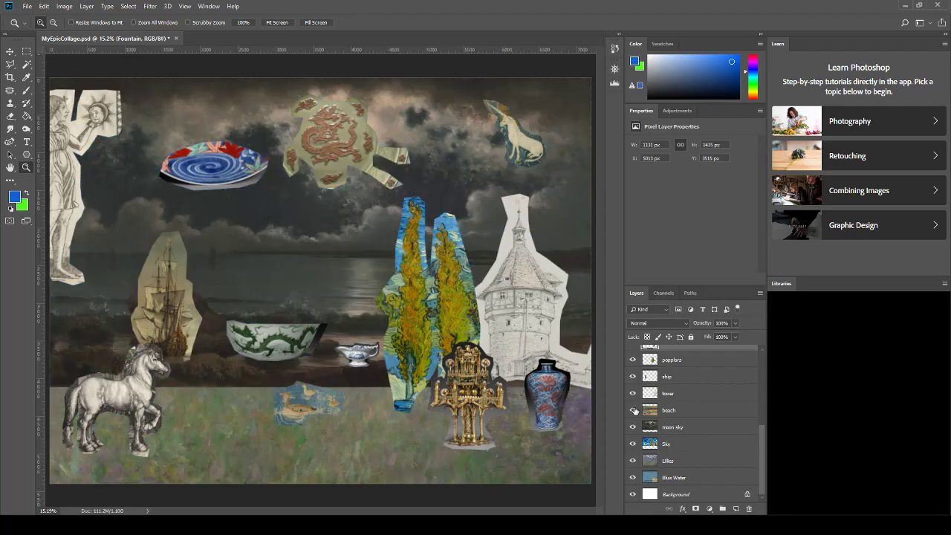
click(633, 410)
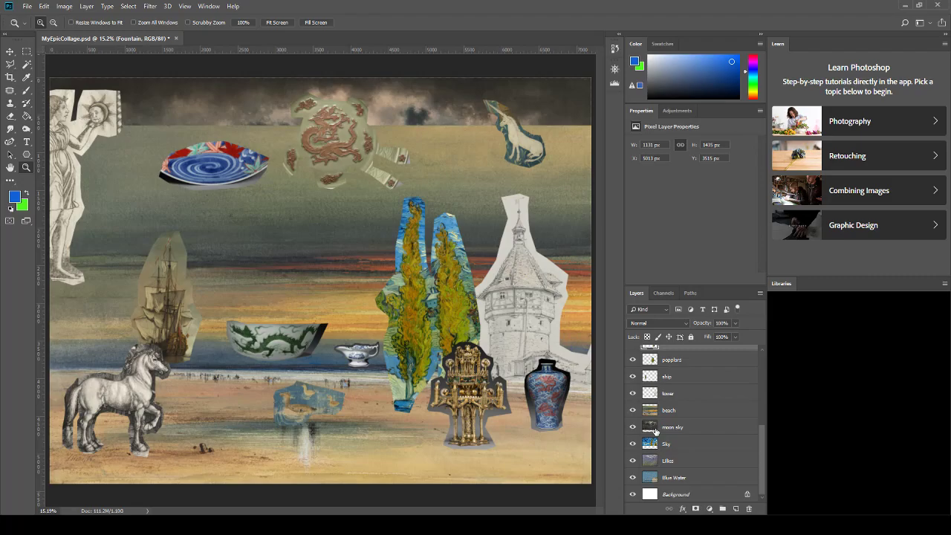
Group all layers from tower up to green dragon into a group named Foreground Elements.
click(693, 396)
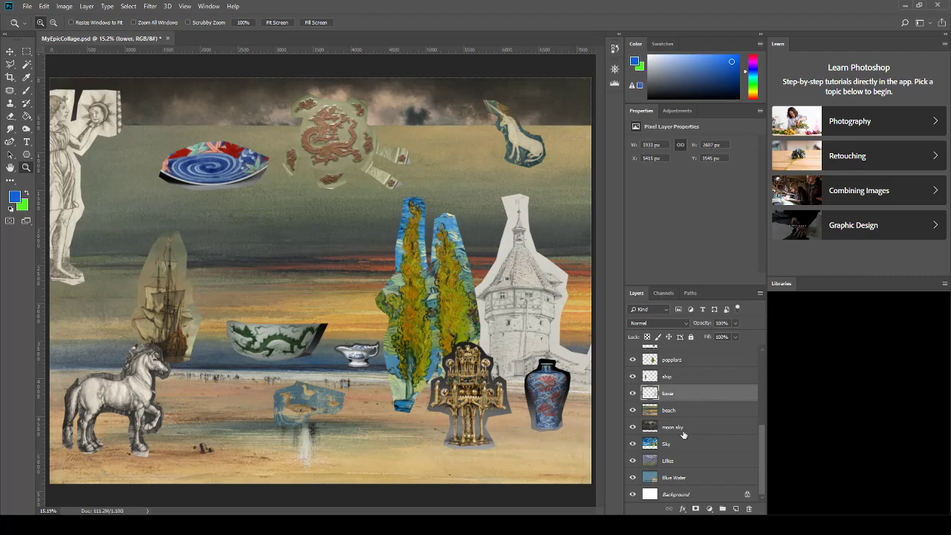
scroll(683, 434, up, 5)
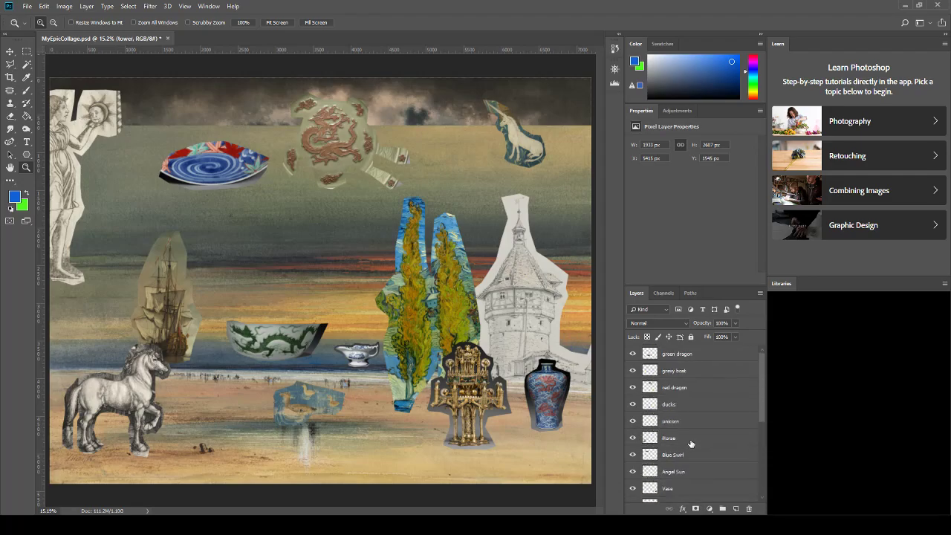
shift+click(711, 359)
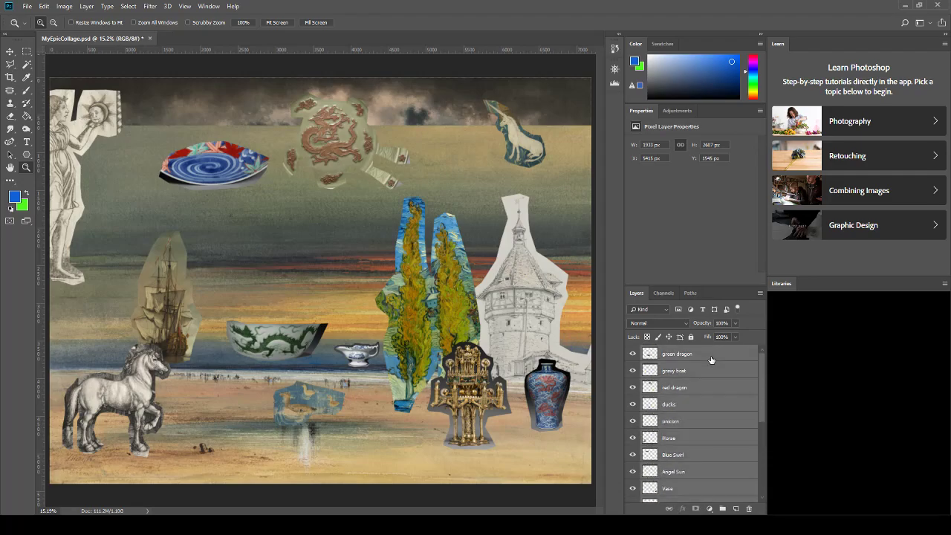
scroll(701, 424, down, 6)
scroll(698, 454, up, 6)
click(218, 47)
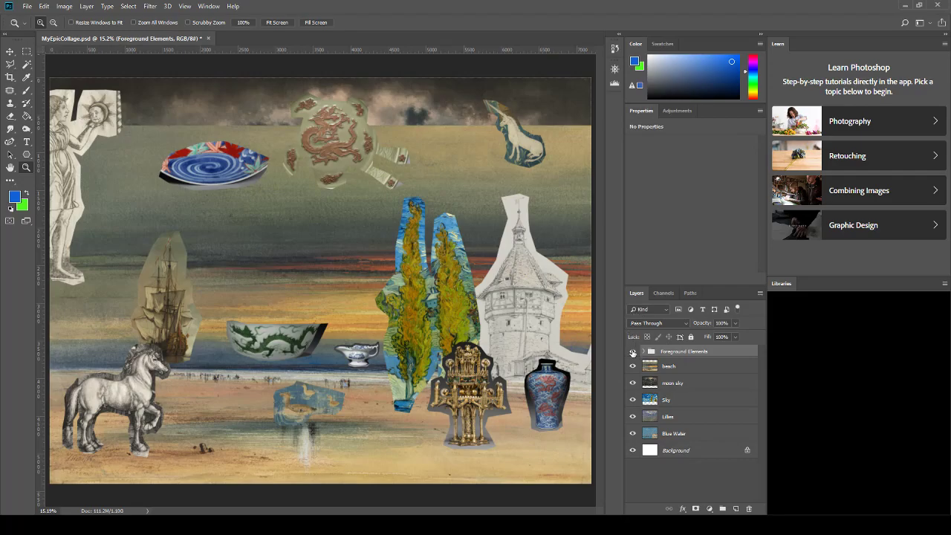
Hide the Foreground Elements group and move the Sky layer above the beach layer in the stack.
click(633, 352)
click(633, 352)
click(633, 351)
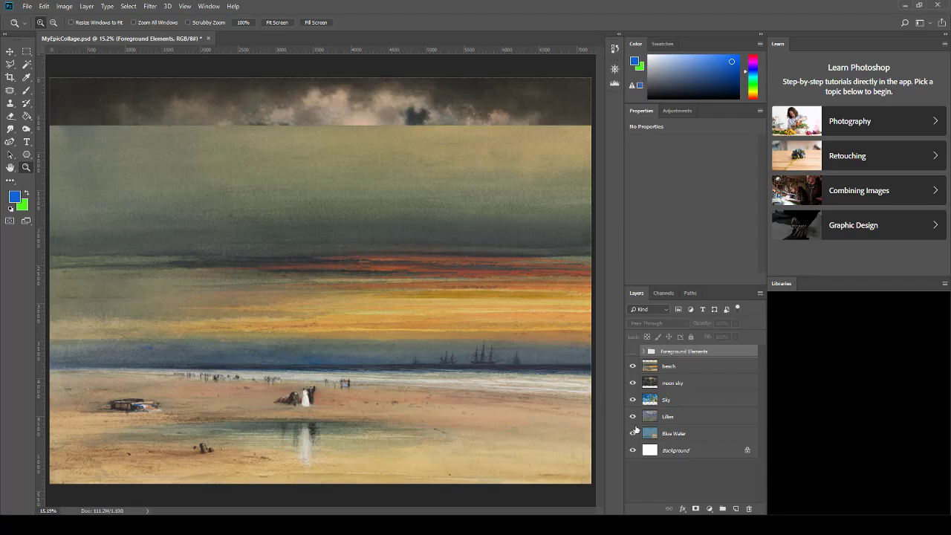
click(693, 400)
drag(693, 398, 696, 362)
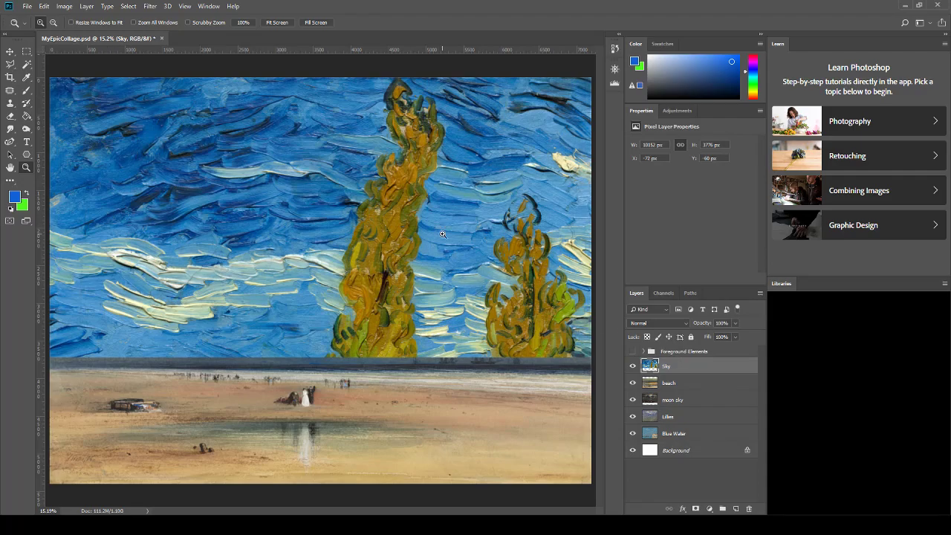
Enlarge the Sky layer with Free Transform to about 19672 × 7317 px, covering the canvas width above the beach without the trees.
alt+click(426, 283)
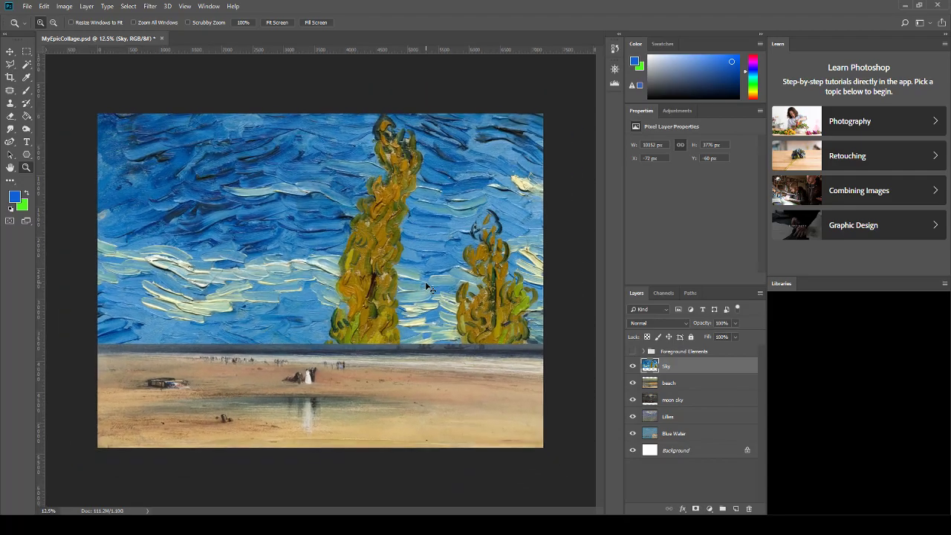
alt+click(426, 284)
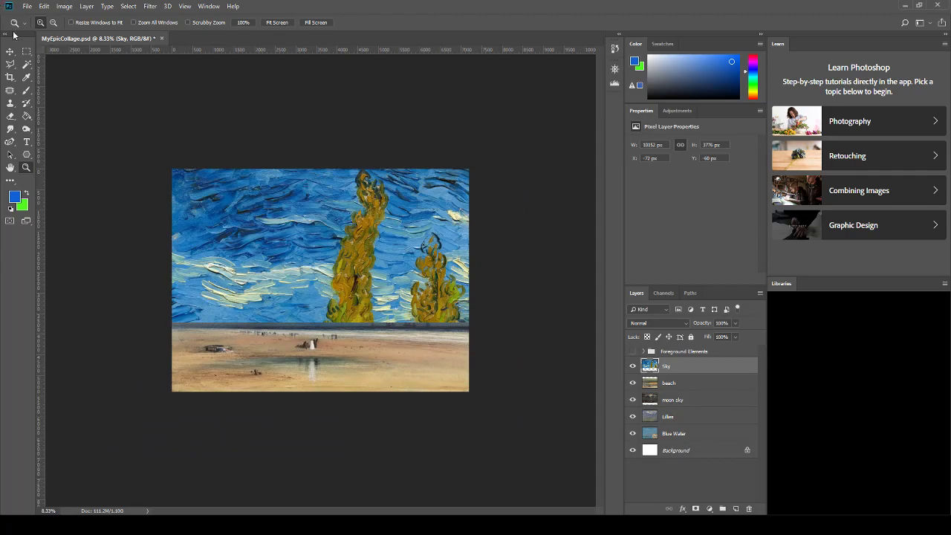
click(9, 51)
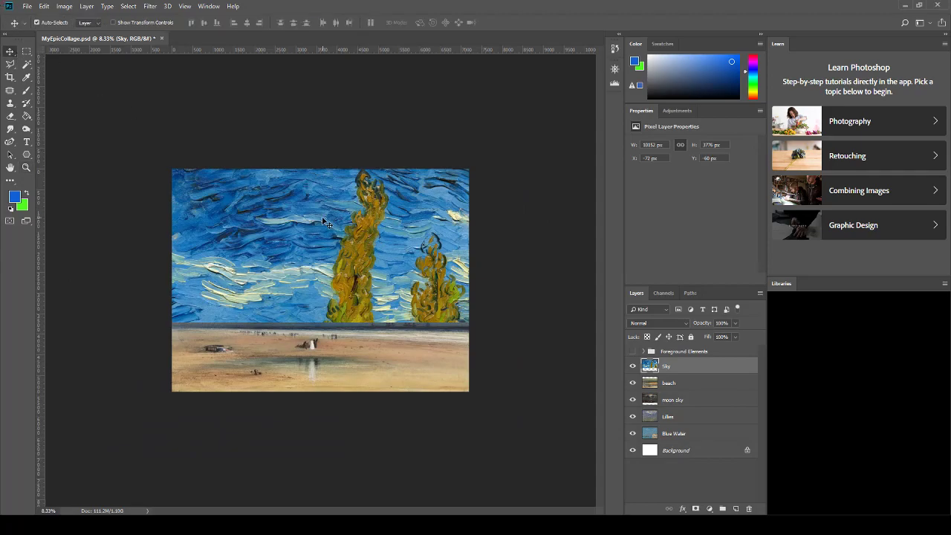
key(ctrl+t)
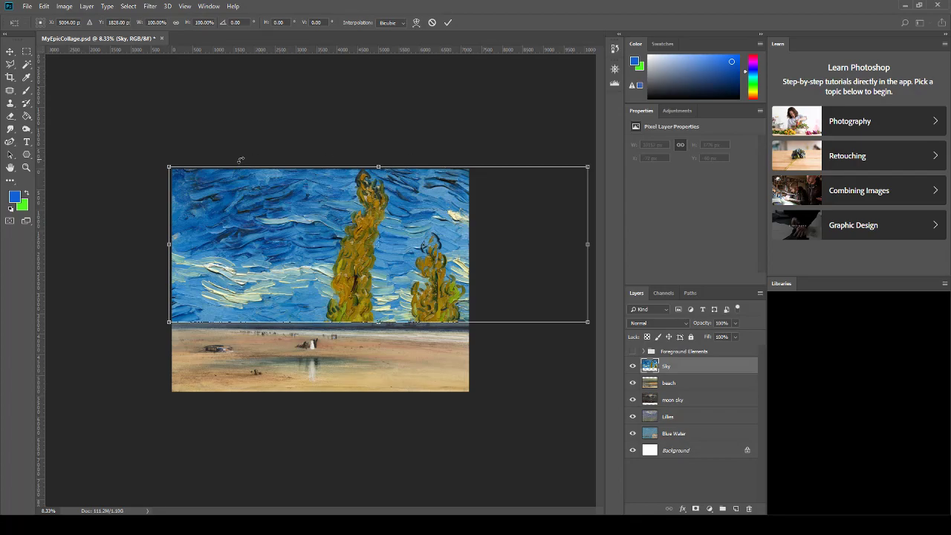
drag(587, 167, 950, 0)
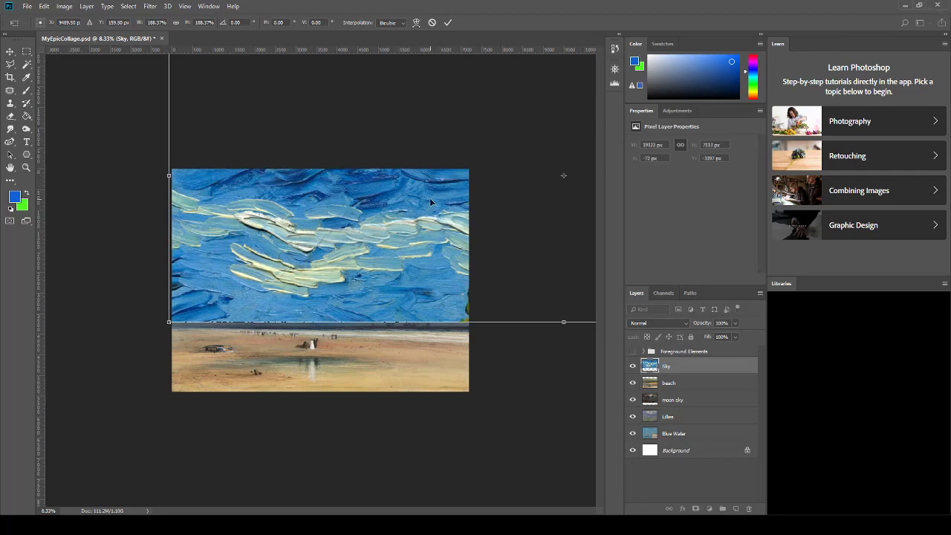
drag(564, 175, 583, 165)
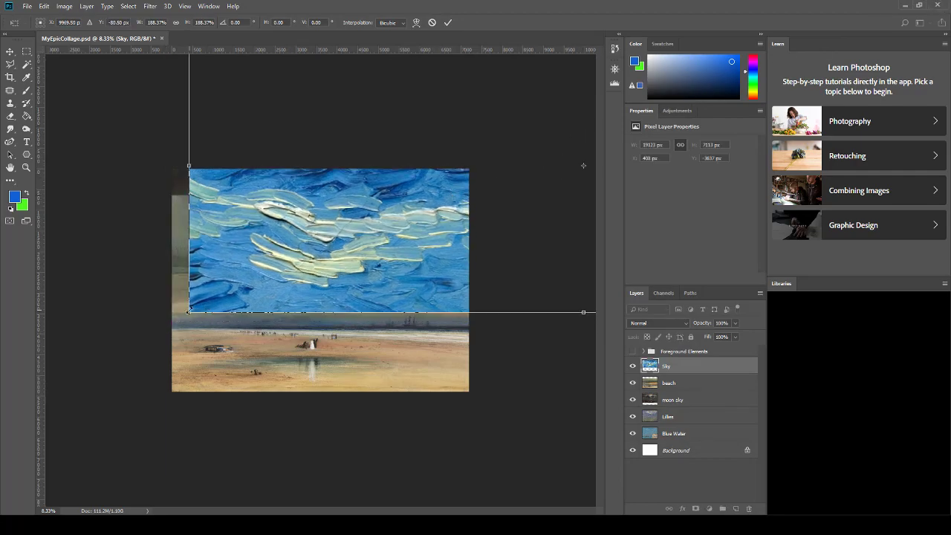
drag(189, 312, 171, 318)
drag(276, 284, 278, 266)
key(Return)
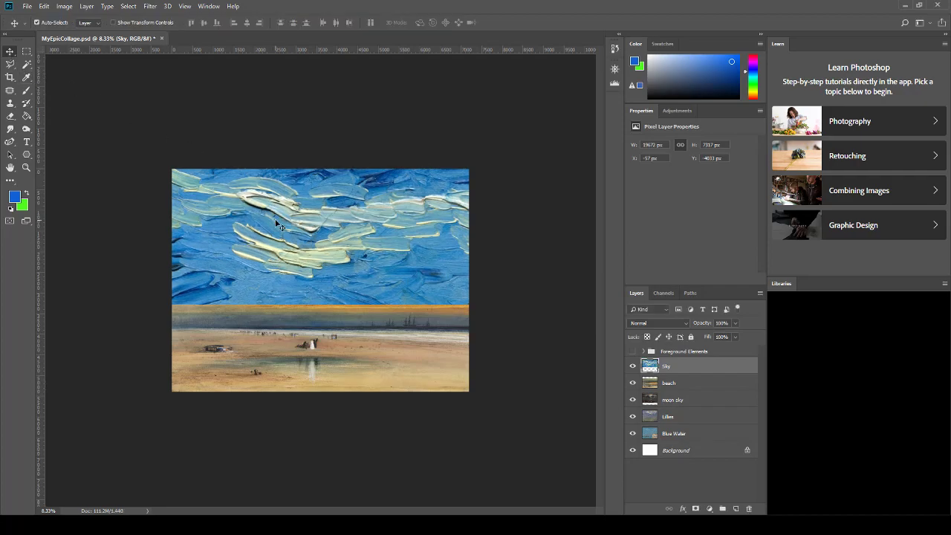
Move the Sky layer up to about X -33 px, Y -4609 px.
drag(280, 226, 279, 216)
key(Up)
key(Up)
key(Up)
key(Up)
key(Up)
key(Up)
key(Up)
key(Up)
key(Up)
key(Up)
key(Up)
key(Up)
key(Up)
key(Up)
key(Up)
key(Up)
key(Up)
key(Up)
key(Up)
key(Up)
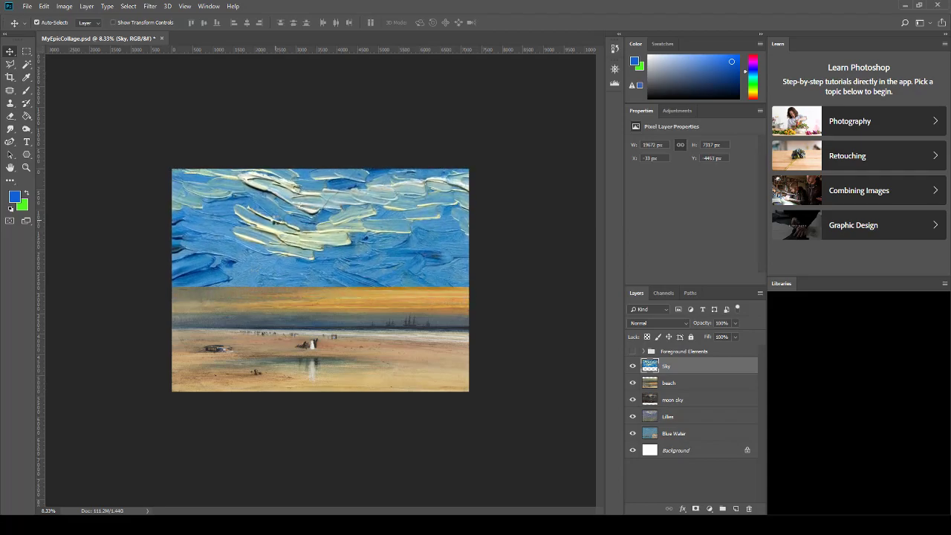
key(Down)
key(Down)
key(Down)
key(Down)
key(Down)
key(Down)
key(Down)
key(Down)
key(Down)
key(Down)
key(Down)
key(Down)
key(Down)
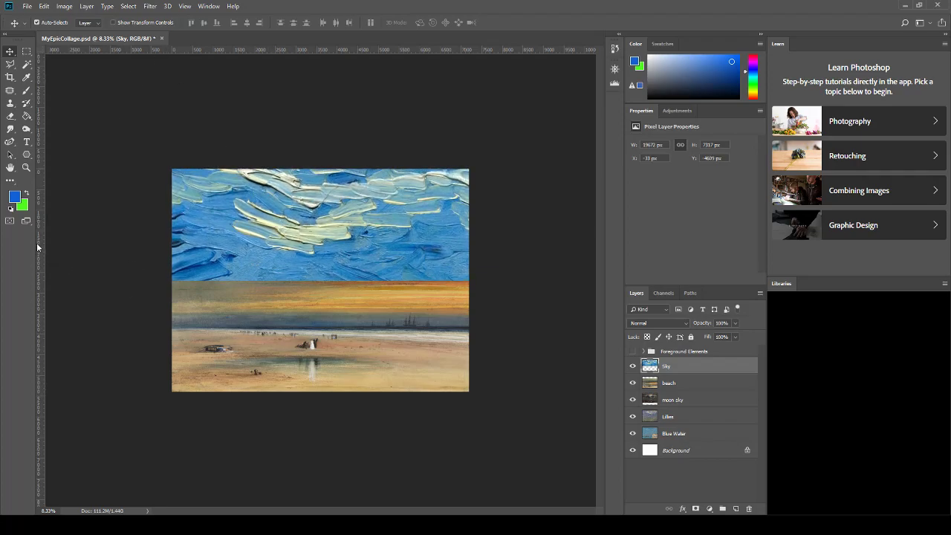
Fit the canvas on screen and hide the beach and moon sky layers so the Lillies layer shows below the sky.
click(26, 169)
click(276, 22)
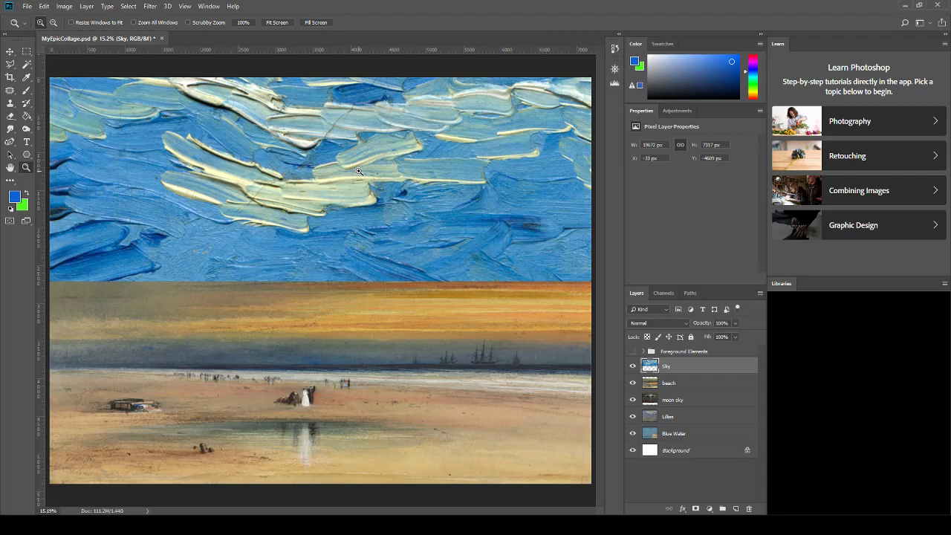
click(690, 421)
click(632, 383)
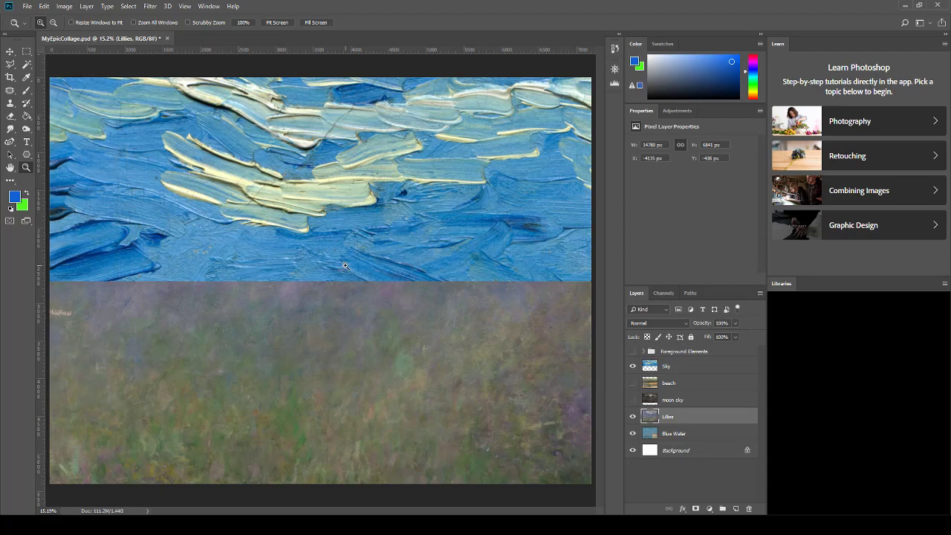
Nudge the Sky layer further up to about Y -5870 px, leaving only a narrow sky strip above the lilies.
click(9, 51)
click(651, 366)
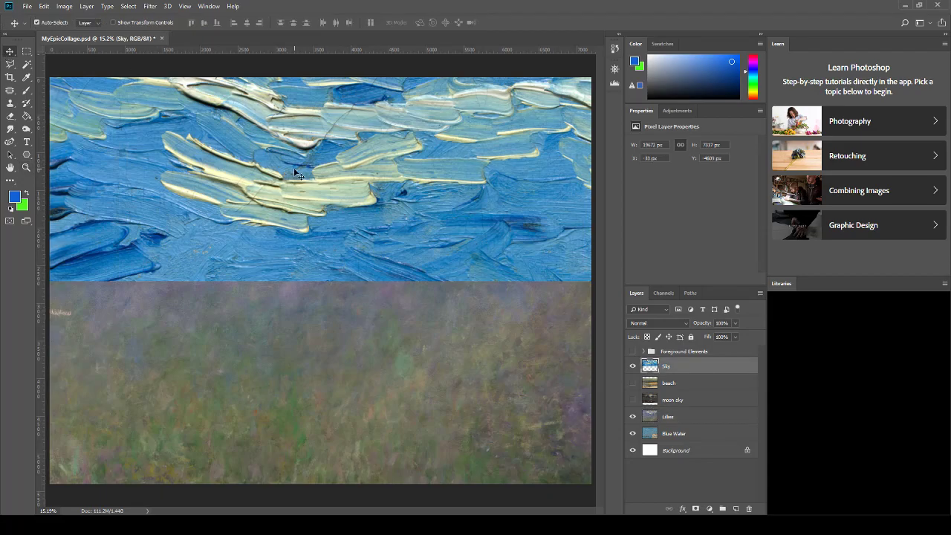
key(shift+Up)
key(shift+Up)
key(shift+Up)
key(shift+Up)
key(shift+Up)
key(shift+Up)
key(shift+Up)
key(shift+Up)
key(shift+Up)
key(shift+Up)
key(shift+Up)
key(shift+Up)
key(shift+Up)
key(shift+Up)
key(shift+Up)
key(shift+Up)
key(shift+Up)
key(shift+Up)
key(shift+Up)
key(shift+Up)
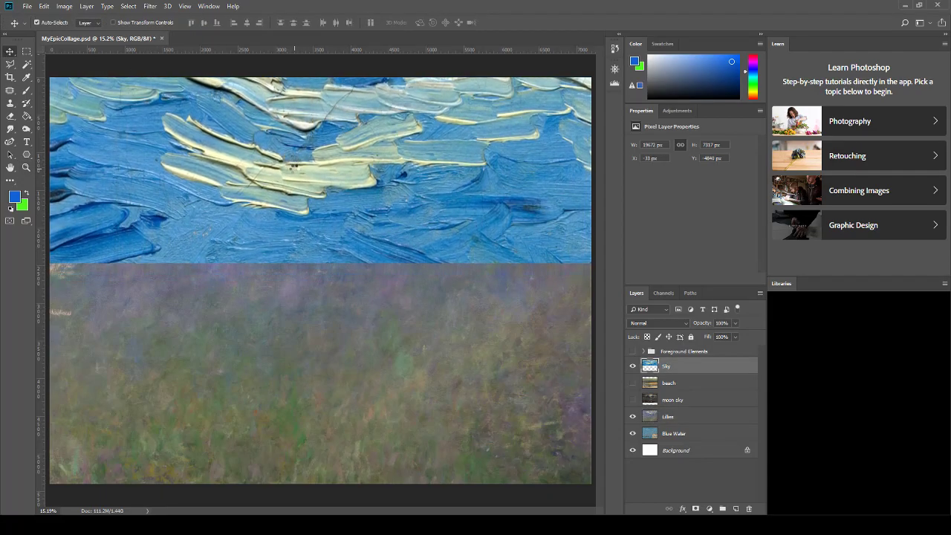
key(shift+Up)
key(shift+Up)
key(shift+Up)
key(shift+Up)
key(shift+Up)
key(shift+Up)
key(shift+Up)
key(shift+Up)
key(shift+Up)
key(shift+Up)
key(shift+Up)
key(shift+Up)
key(shift+Up)
key(shift+Up)
key(shift+Up)
key(shift+Up)
key(shift+Up)
key(shift+Up)
key(shift+Up)
key(shift+Up)
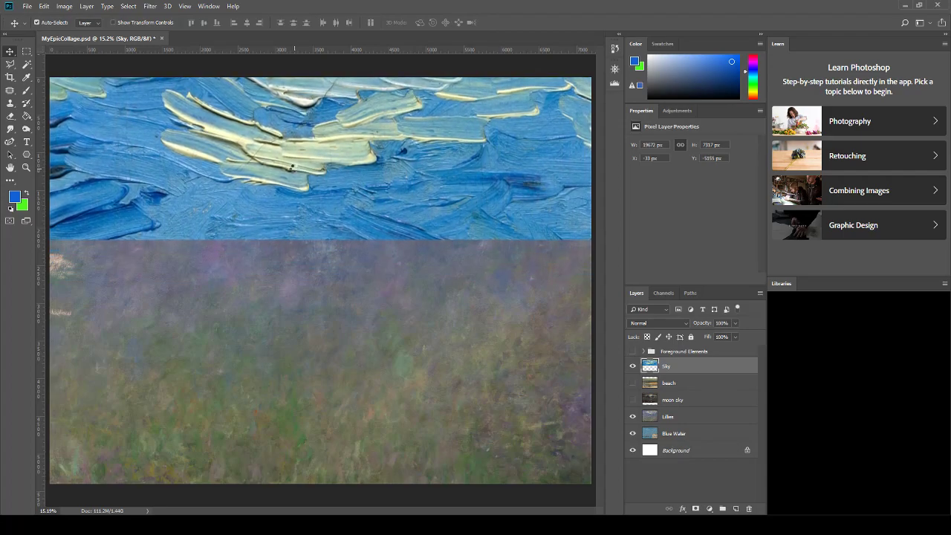
key(shift+Up)
key(shift+Up)
key(shift+Up)
key(shift+Up)
key(shift+Up)
key(shift+Up)
key(shift+Up)
key(shift+Up)
key(shift+Up)
key(shift+Up)
key(shift+Up)
key(shift+Up)
key(shift+Up)
key(shift+Up)
key(shift+Up)
key(shift+Up)
key(shift+Up)
key(shift+Up)
key(shift+Up)
key(shift+Up)
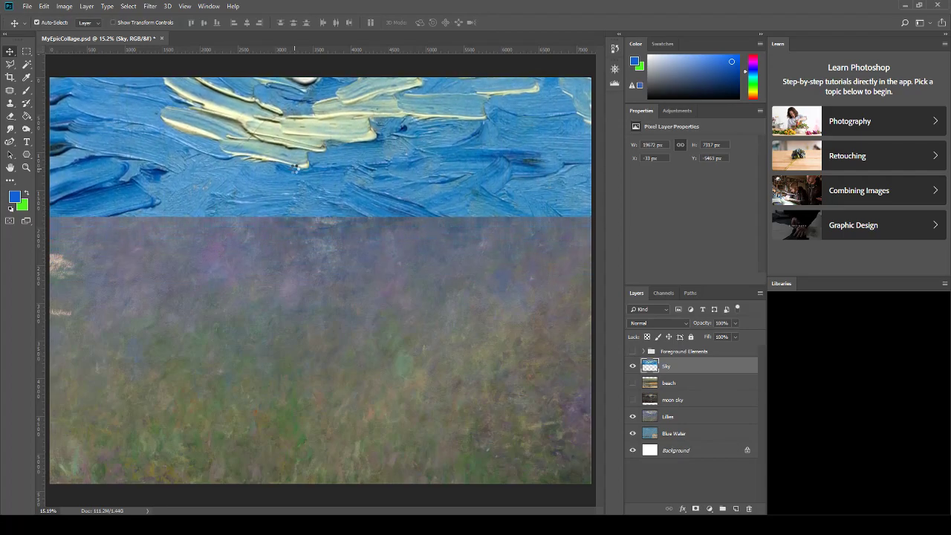
key(shift+Up)
key(shift+Up)
key(shift+Up)
key(shift+Up)
key(shift+Up)
key(shift+Up)
key(shift+Up)
key(shift+Up)
key(shift+Up)
key(shift+Up)
key(shift+Up)
key(shift+Up)
key(shift+Up)
key(shift+Up)
key(shift+Up)
key(shift+Up)
key(shift+Up)
key(shift+Up)
key(shift+Up)
key(shift+Up)
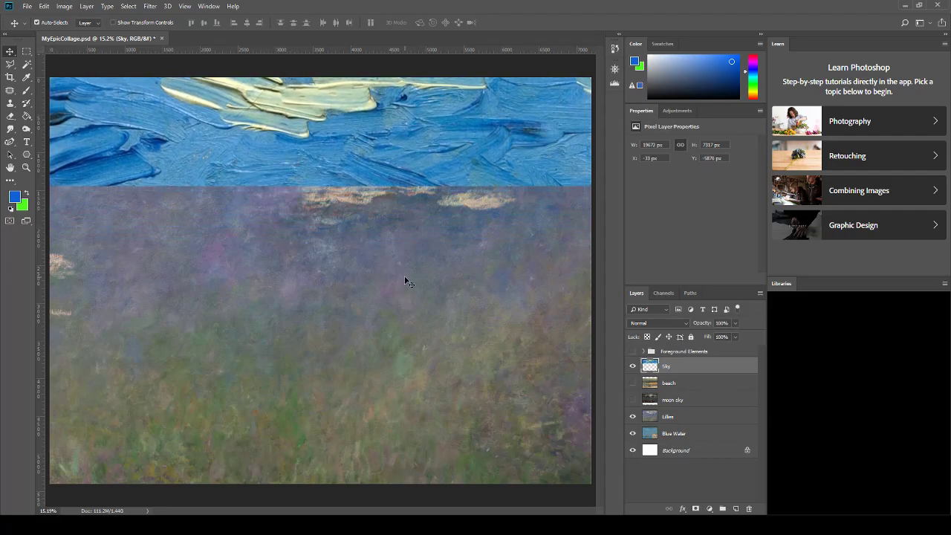
Move the Lillies layer to about X -2290 px, Y -700 px to bring its water lilies into the canvas.
drag(435, 293, 325, 299)
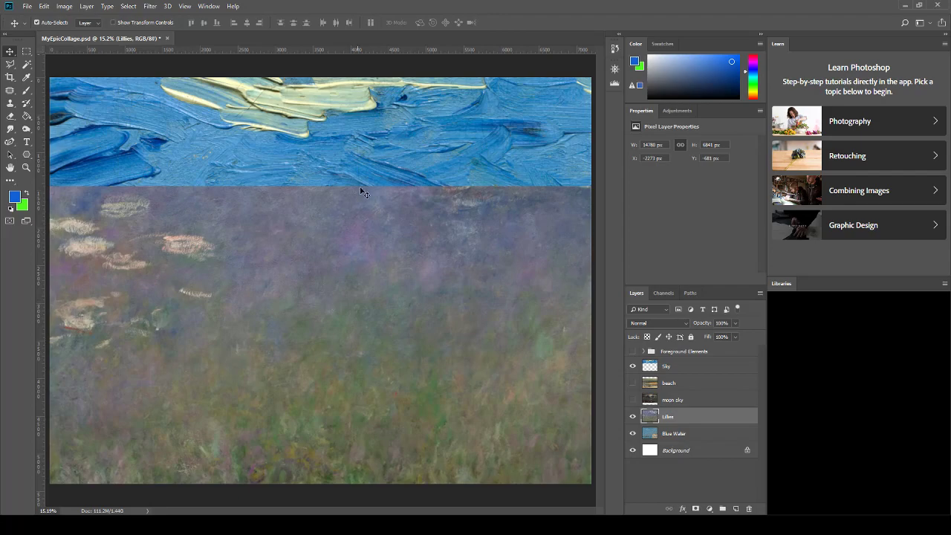
drag(402, 211, 401, 209)
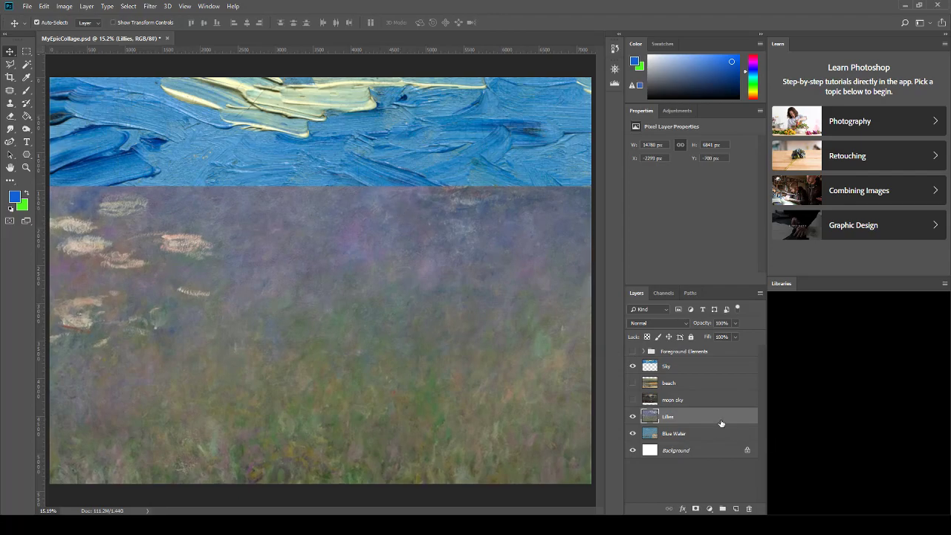
Restack the Blue Water layer directly above Lillies and below Sky, and move Blue Water to about X -236 px, Y 43 px.
drag(709, 402, 710, 383)
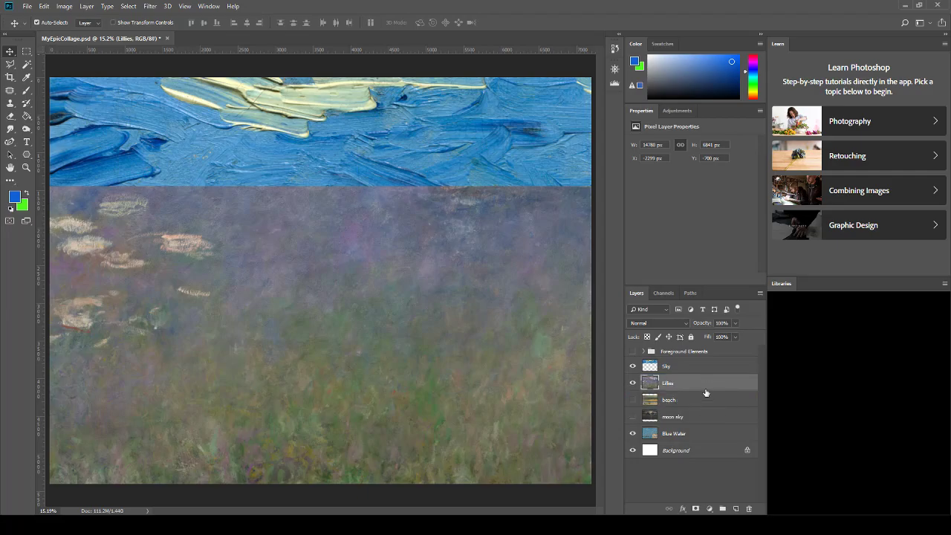
drag(692, 433, 695, 400)
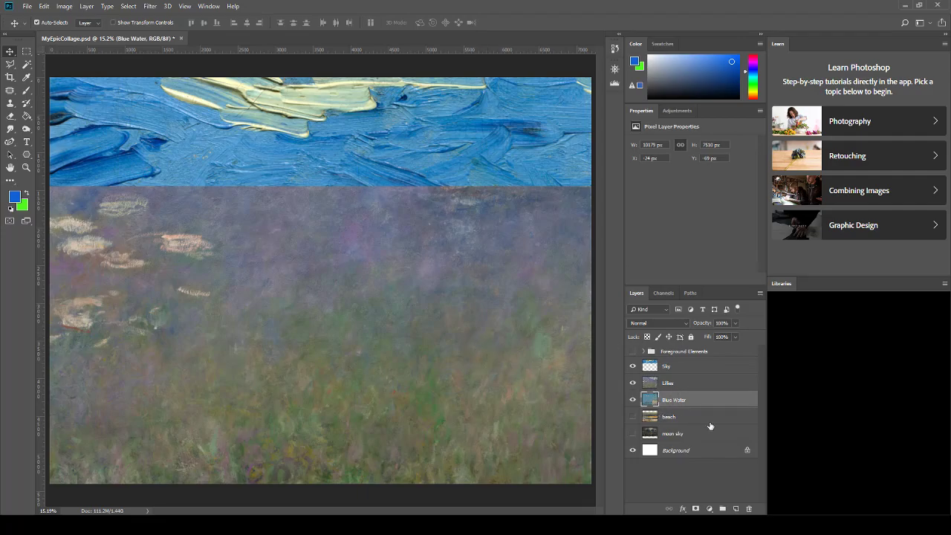
drag(704, 396, 705, 381)
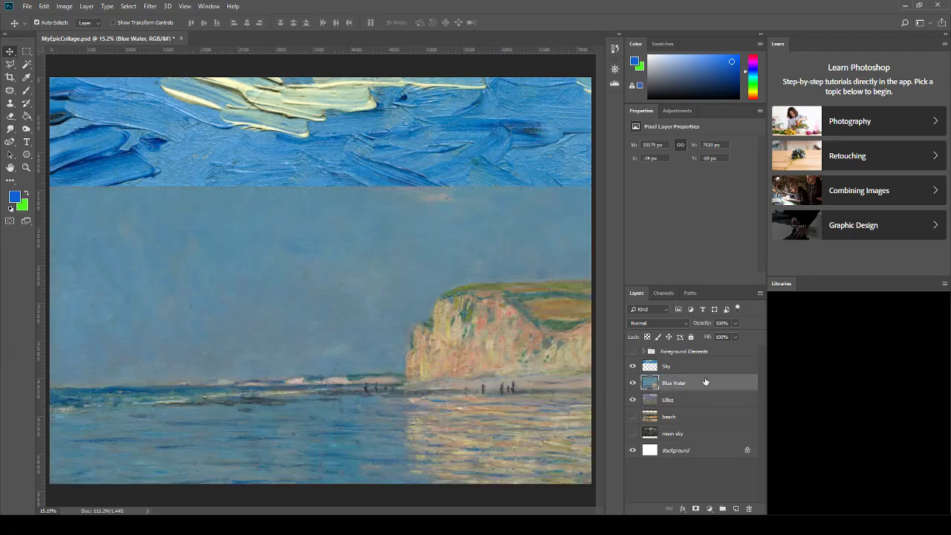
drag(321, 250, 179, 282)
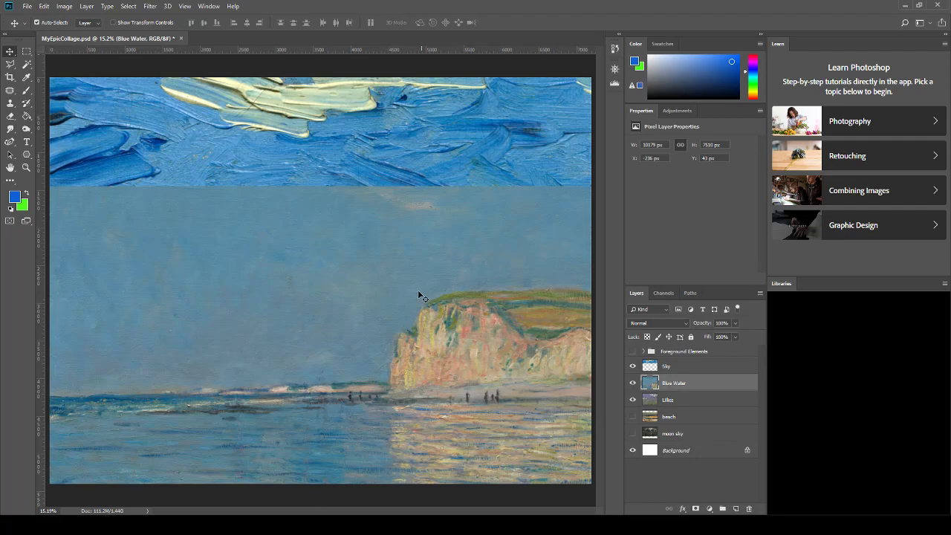
Lasso the Blue Water layer's sky loosely along the horizon and around the cliff, delete it, and clear the selection.
key(ctrl+minus)
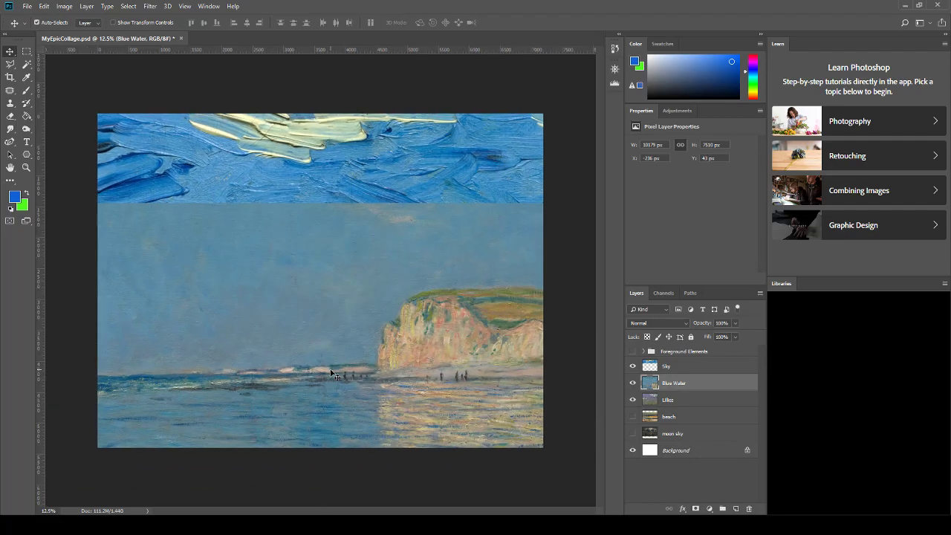
click(10, 64)
mouse_move(75, 158)
mouse_down()
mouse_move(86, 318)
mouse_move(73, 369)
mouse_move(102, 372)
mouse_move(369, 360)
mouse_move(374, 319)
mouse_move(445, 278)
mouse_move(581, 279)
mouse_move(602, 176)
mouse_up()
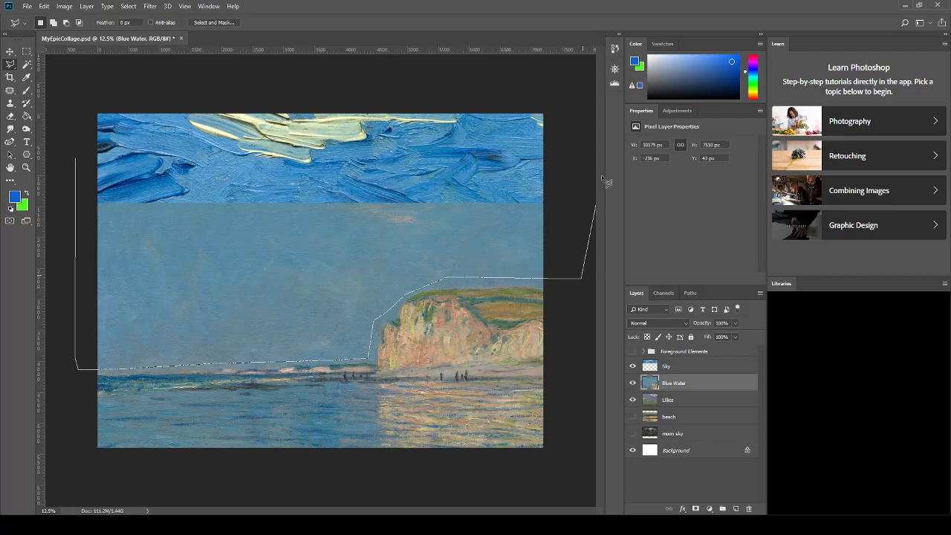
mouse_move(557, 141)
mouse_down()
mouse_move(223, 88)
mouse_move(77, 115)
mouse_up()
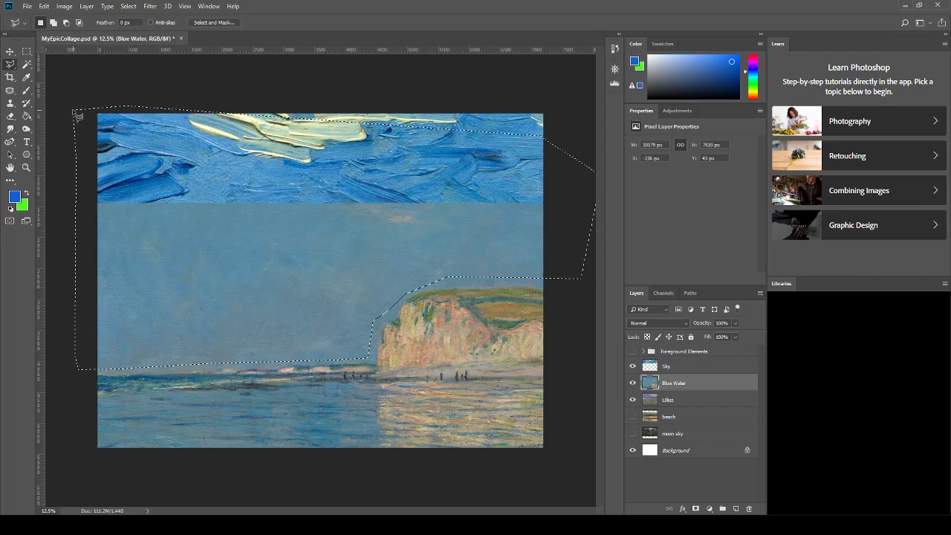
key(Delete)
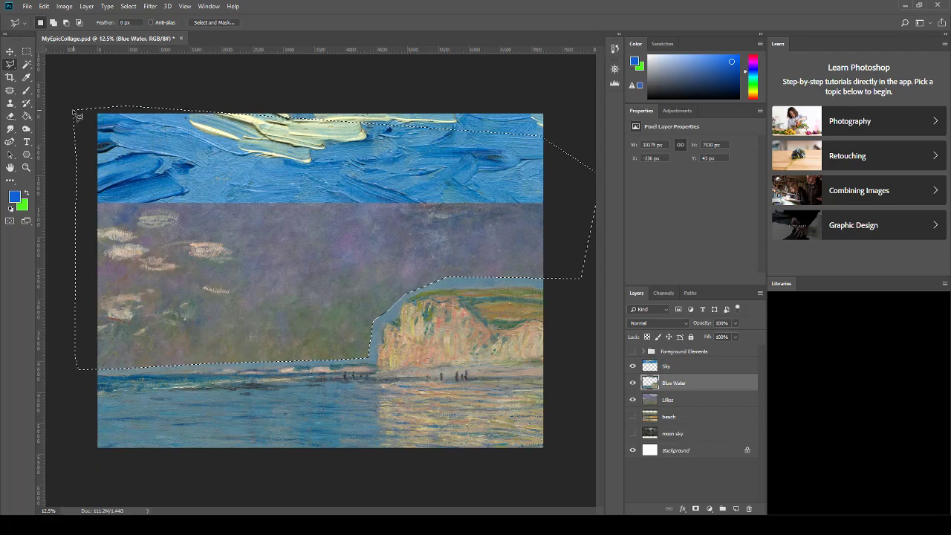
key(ctrl+d)
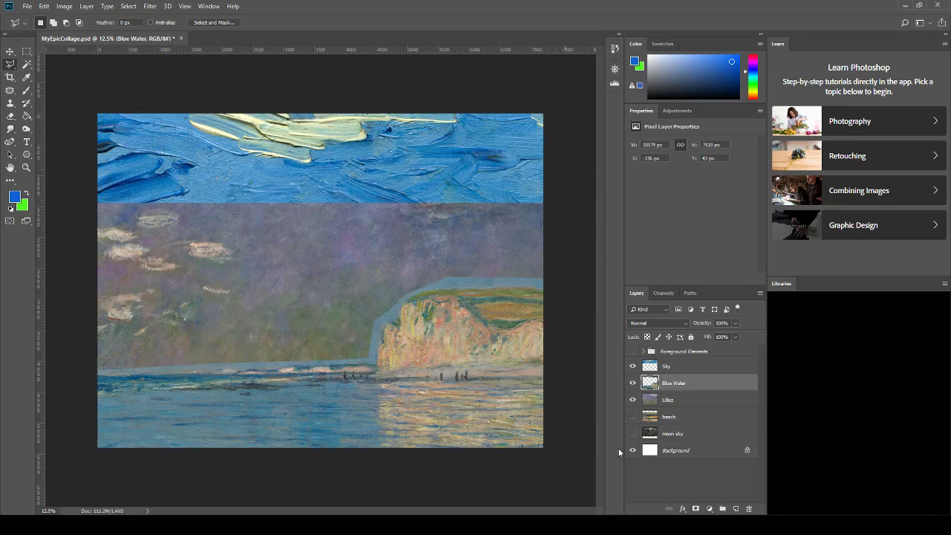
Show the moon sky layer, restack it above Sky, and move it to about X -21 px, Y -340 px.
click(701, 434)
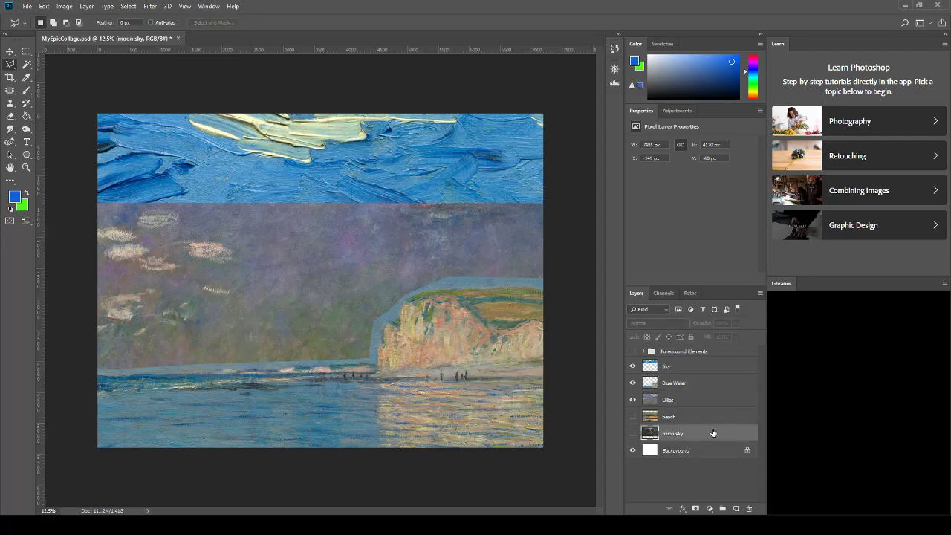
drag(723, 433, 704, 384)
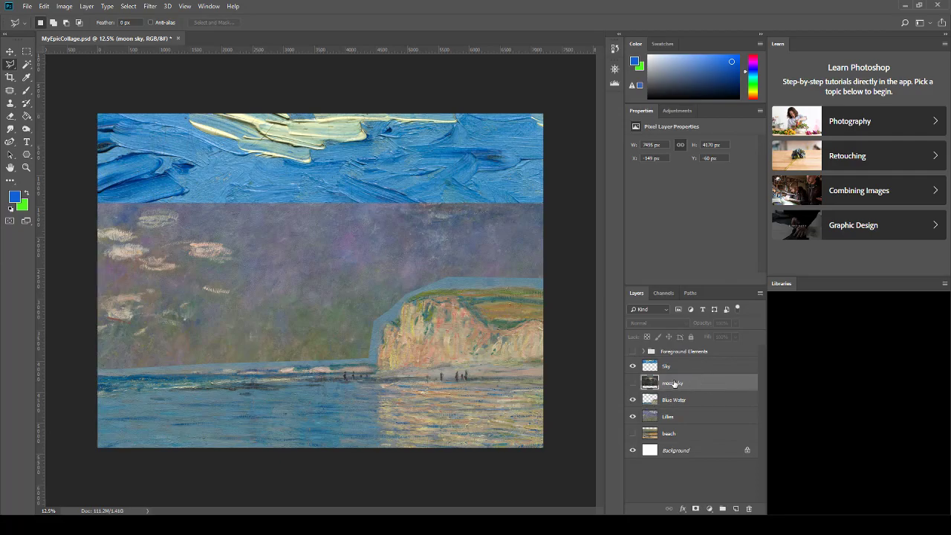
click(632, 382)
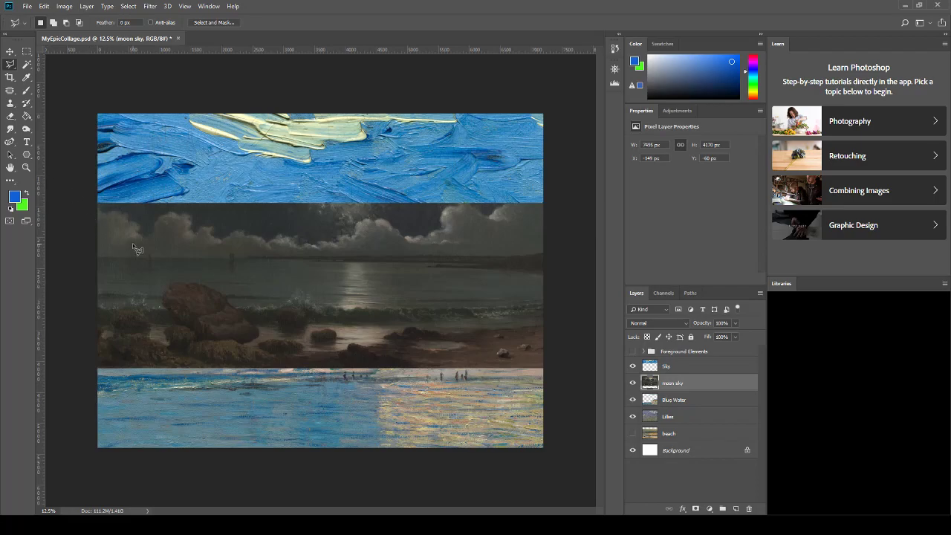
click(9, 51)
drag(401, 329, 405, 382)
drag(713, 382, 713, 364)
drag(372, 238, 372, 139)
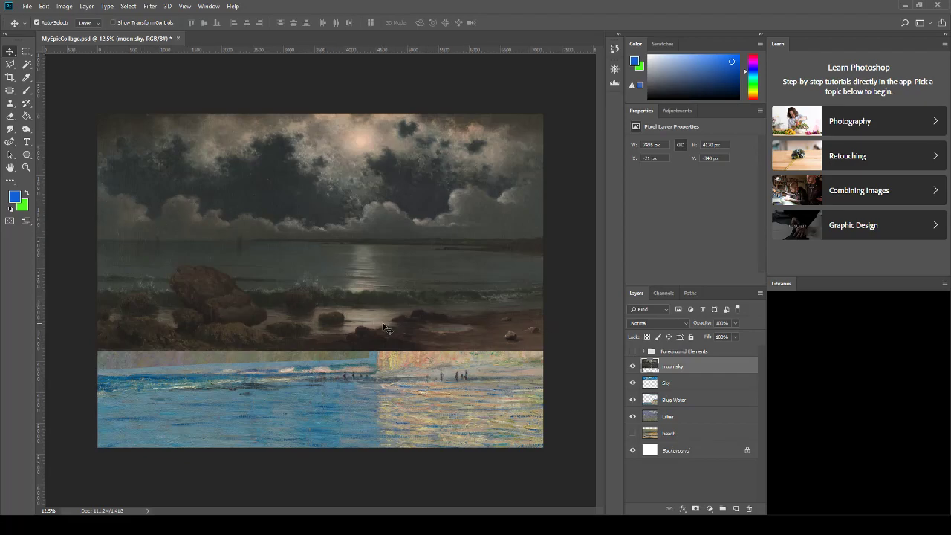
Lasso the lower clouds, sea and rocks of the moon sky layer with a hilly upper edge, delete them, and deselect.
click(10, 64)
mouse_move(561, 326)
mouse_down()
mouse_move(523, 405)
mouse_move(149, 417)
mouse_move(73, 401)
mouse_move(62, 304)
mouse_move(71, 189)
mouse_move(87, 181)
mouse_move(119, 194)
mouse_move(209, 190)
mouse_move(304, 201)
mouse_move(338, 212)
mouse_up()
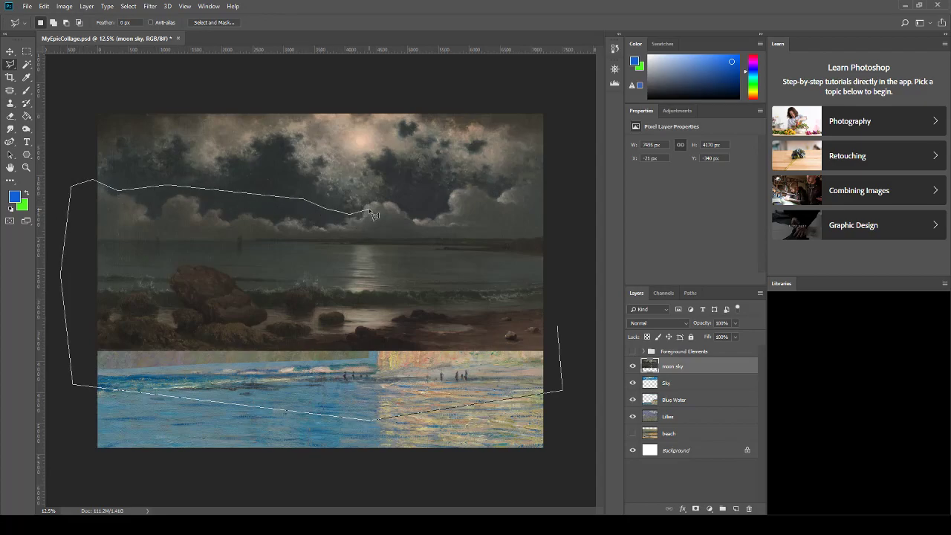
mouse_move(401, 205)
mouse_down()
mouse_move(451, 189)
mouse_move(483, 203)
mouse_up()
drag(583, 199, 587, 289)
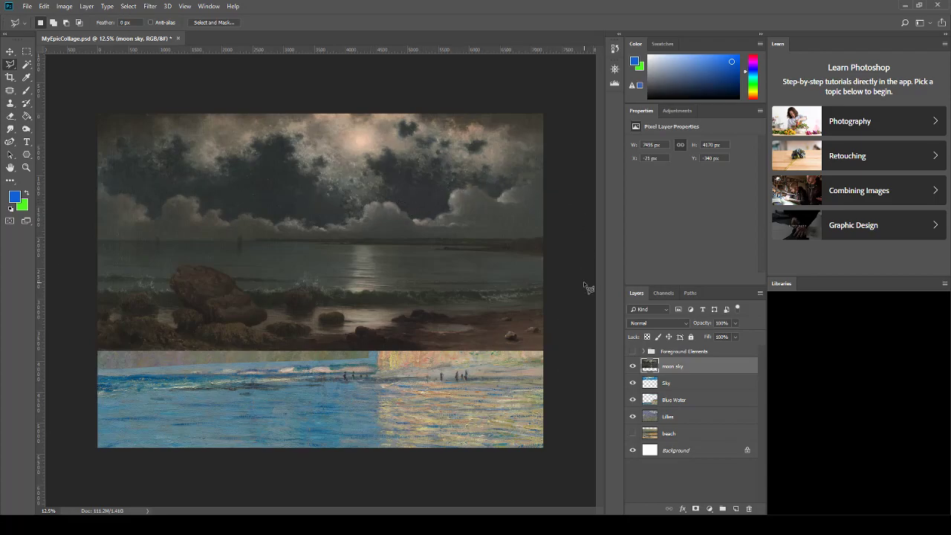
key(Delete)
key(ctrl+d)
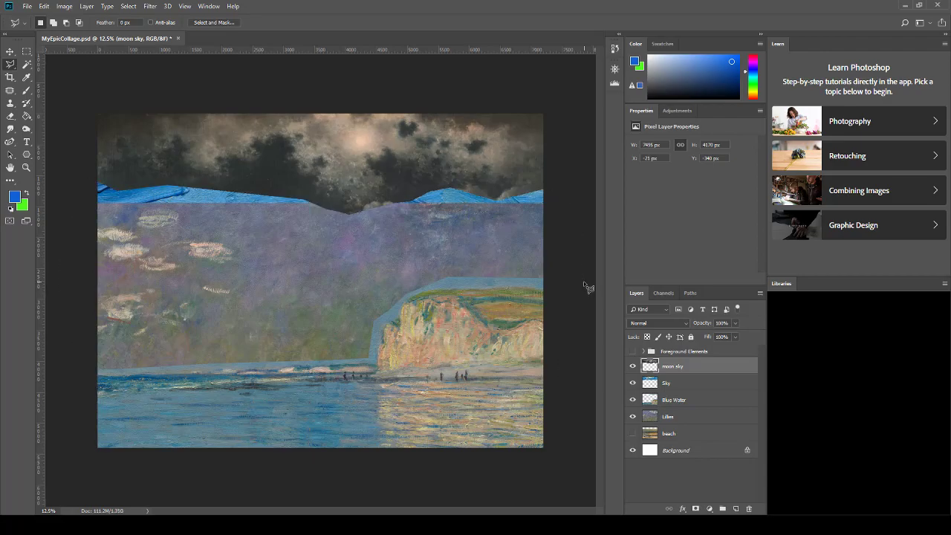
Move the Sky layer down to about X -31 px, Y -5222 px so its blue strokes form mountains under the moon sky.
click(10, 52)
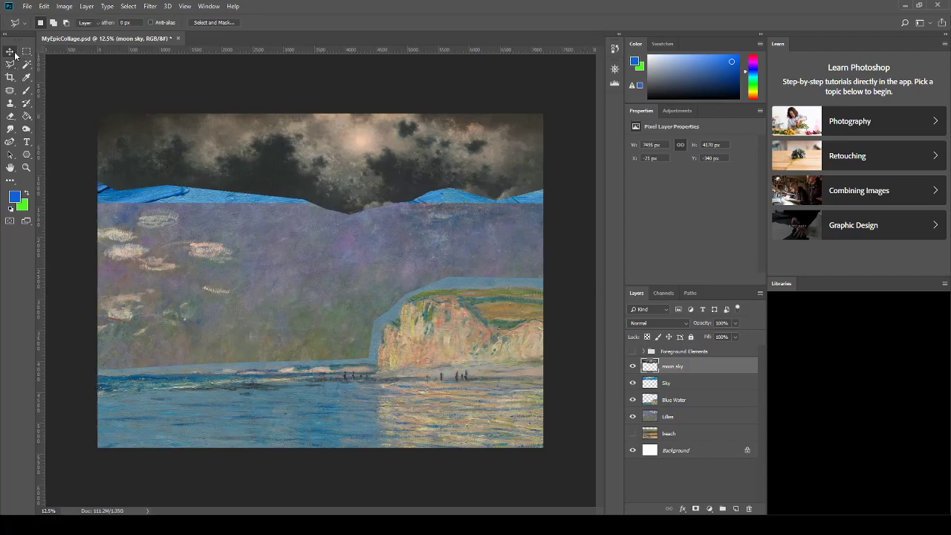
click(172, 192)
drag(172, 195, 172, 220)
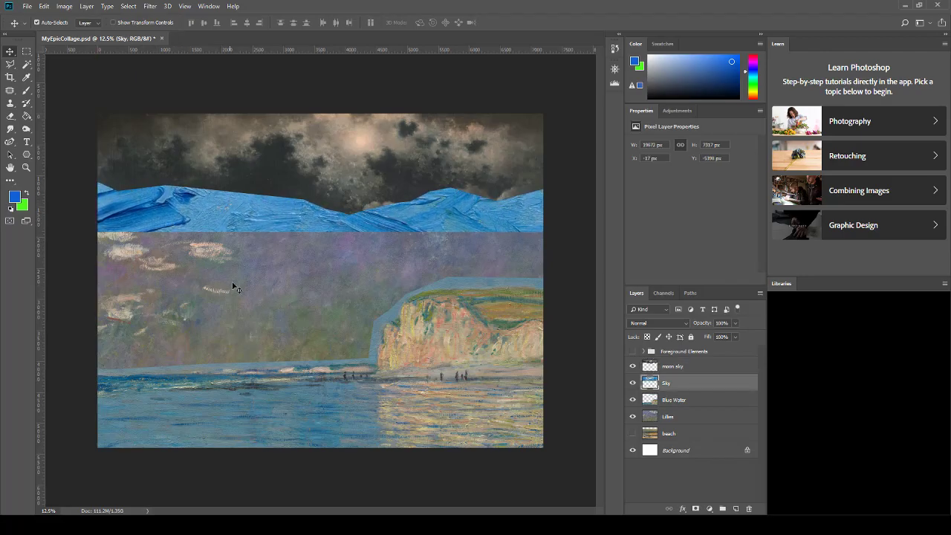
mouse_move(266, 216)
mouse_down()
mouse_move(273, 361)
mouse_move(277, 210)
mouse_move(276, 228)
mouse_up()
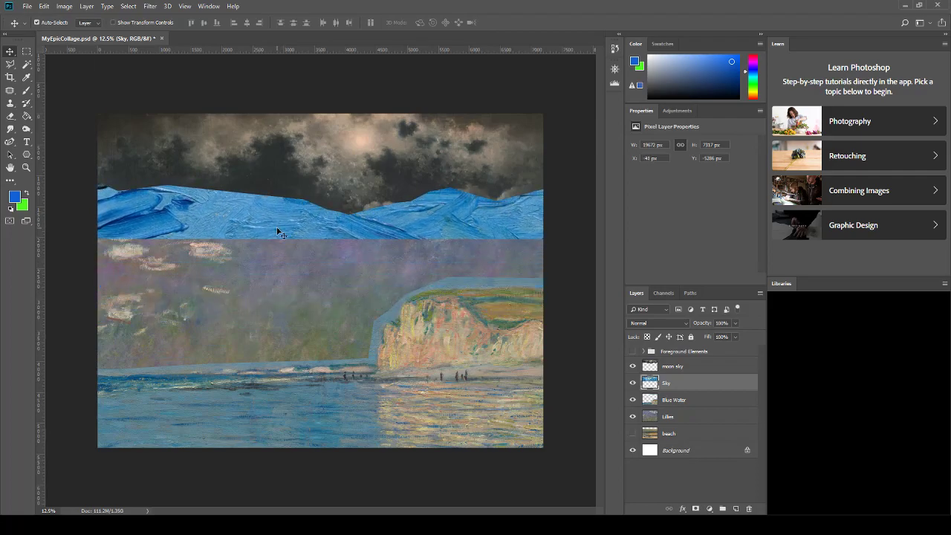
drag(277, 232, 279, 238)
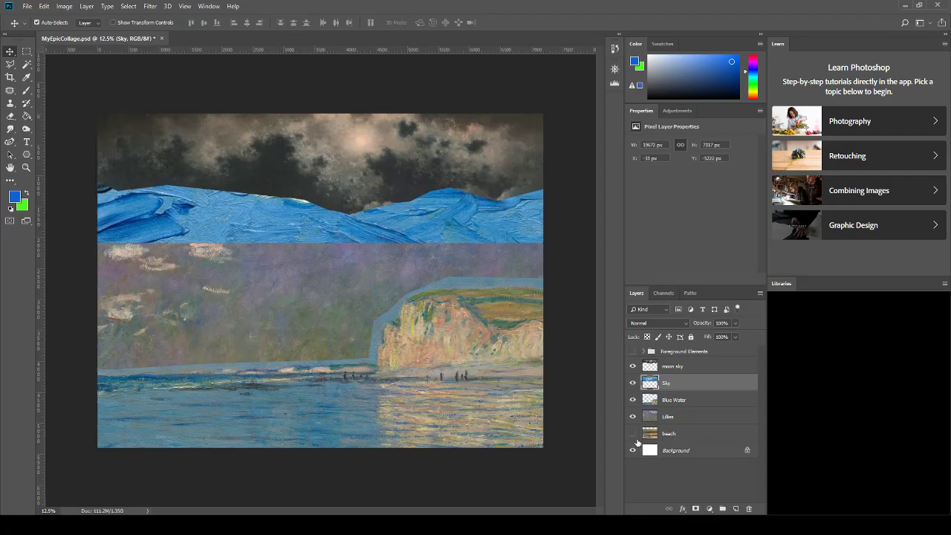
Show the beach layer above moon sky, lasso its sunset sky down to just above the sea and ships, and cut it out.
drag(691, 433, 700, 398)
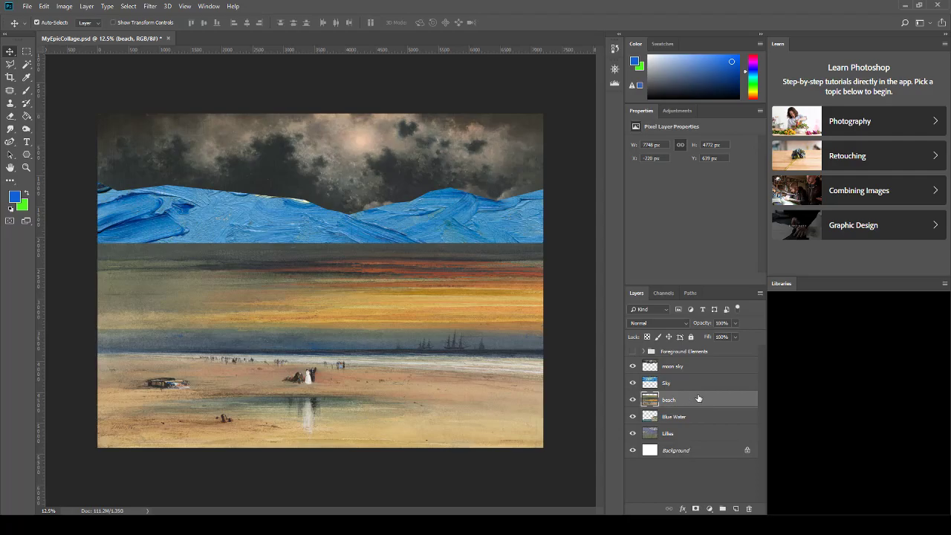
drag(709, 405, 710, 368)
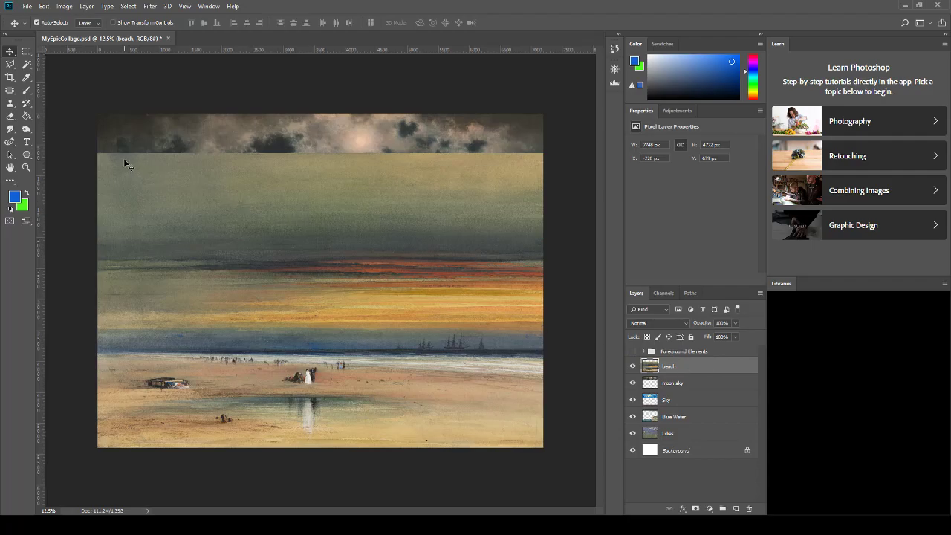
click(10, 64)
click(64, 344)
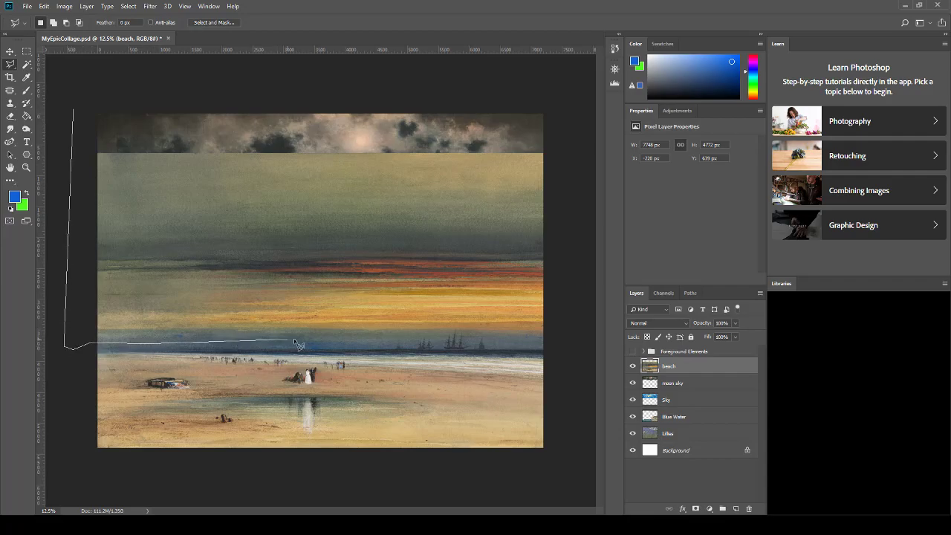
click(379, 338)
mouse_move(455, 328)
mouse_down()
mouse_move(551, 344)
mouse_move(570, 322)
mouse_move(575, 140)
mouse_move(531, 119)
mouse_up()
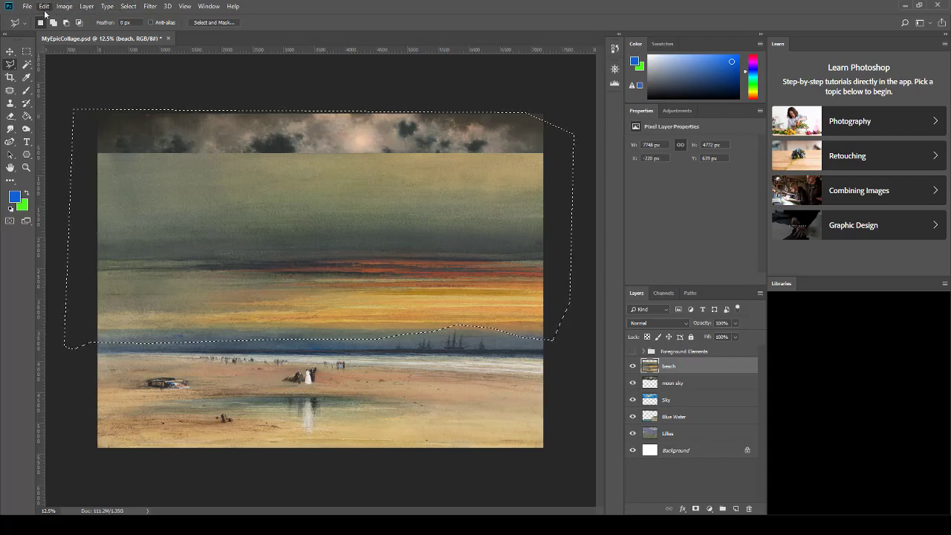
key(Delete)
key(ctrl+d)
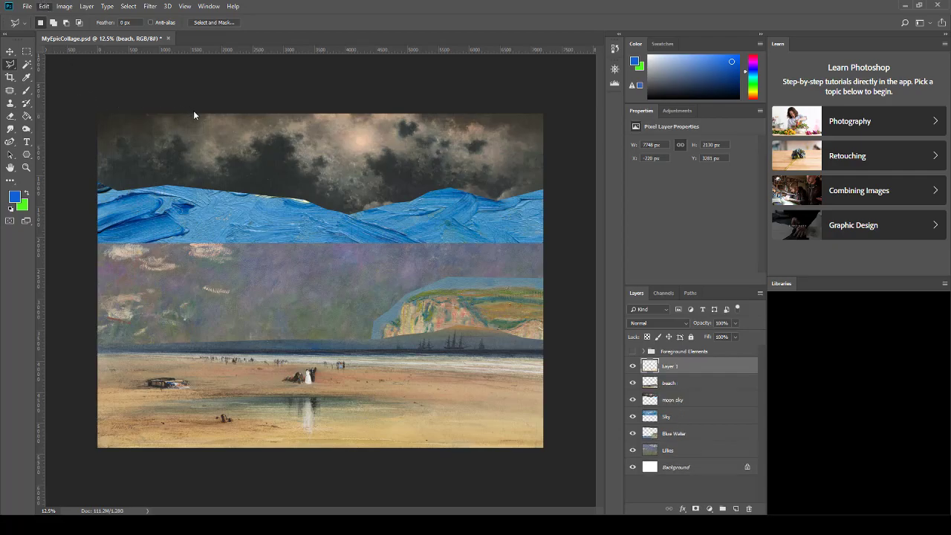
Paste the cut sunset sky onto its own layer, name that layer "Beach sunset", and hide it.
key(ctrl+v)
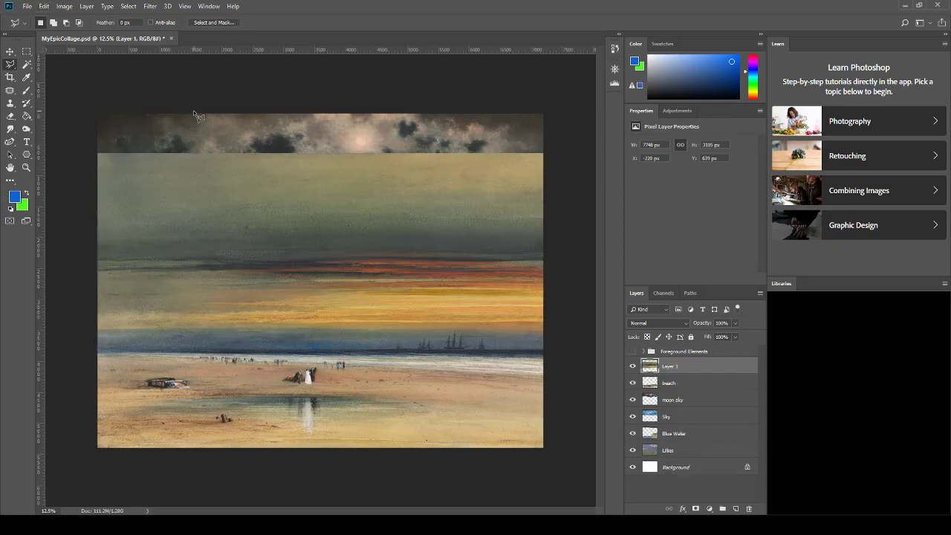
click(634, 384)
click(634, 383)
click(632, 366)
click(632, 366)
double_click(673, 367)
text(Beach sunset)
key(Return)
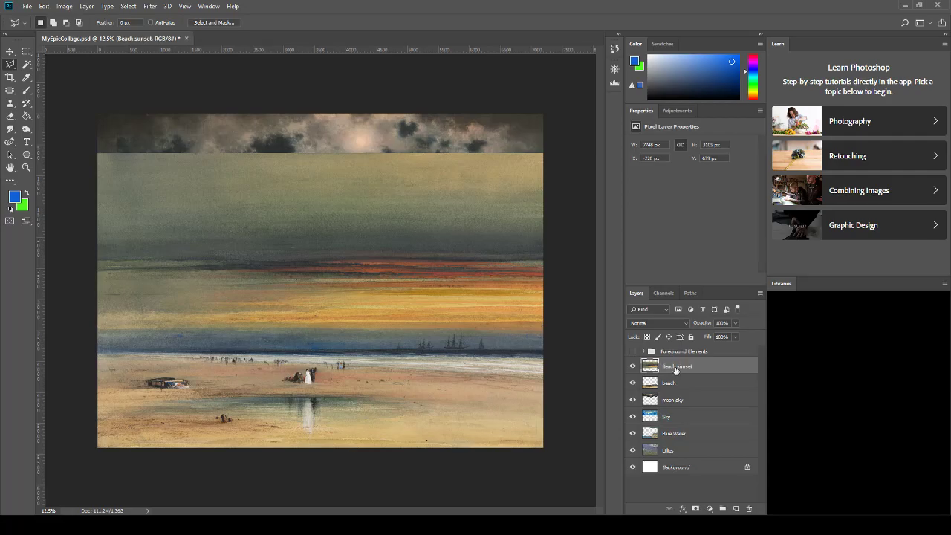
click(633, 366)
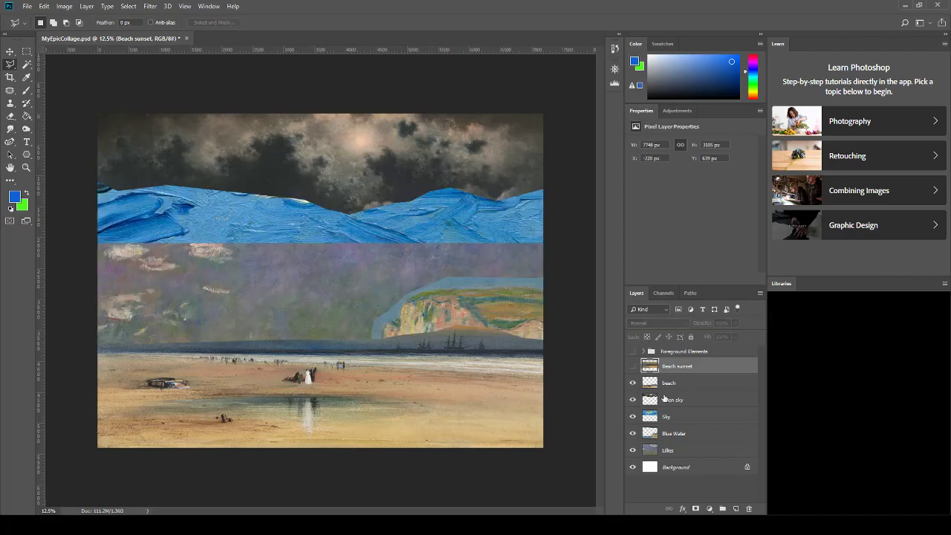
Lower the beach layer to about X -244 px, Y 3849 px and raise Blue Water to about X -252 px, Y -301 px.
click(689, 385)
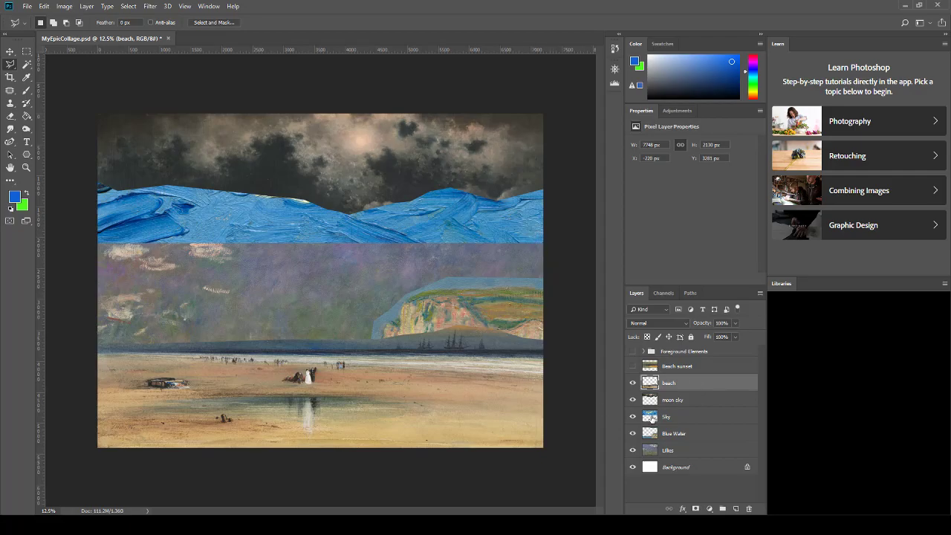
click(679, 435)
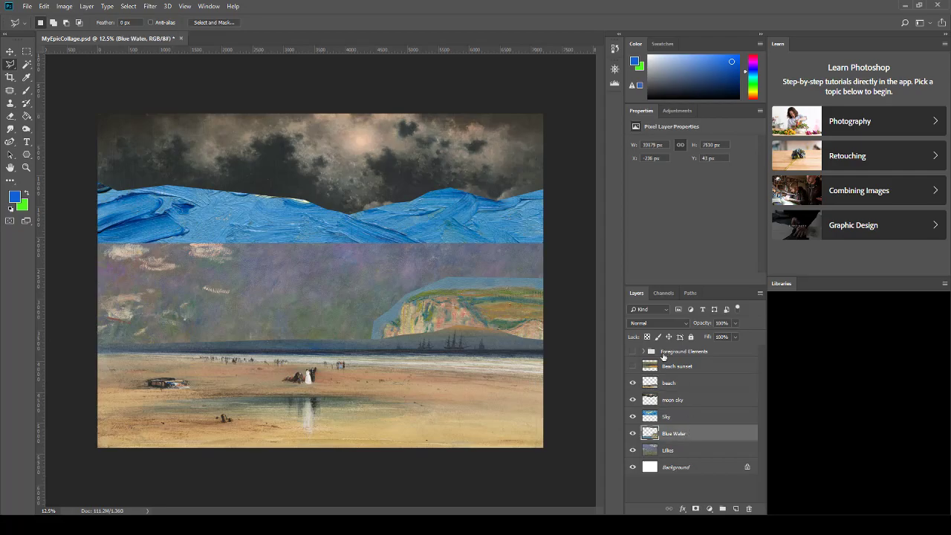
key(v)
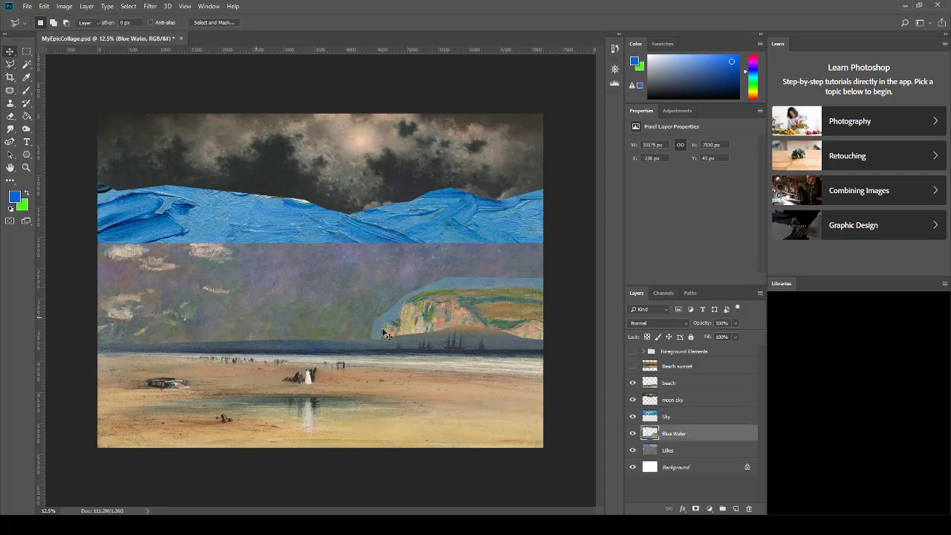
drag(438, 403, 438, 437)
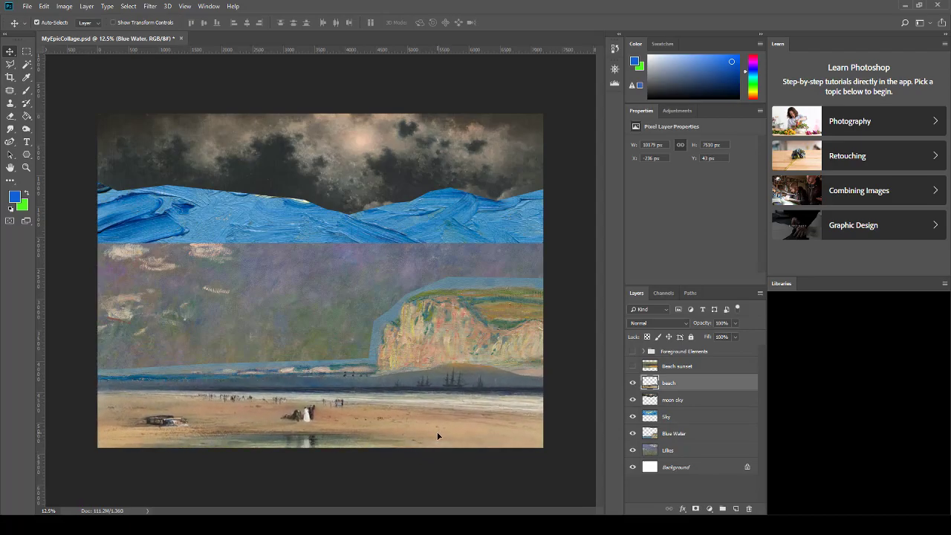
drag(452, 319, 452, 303)
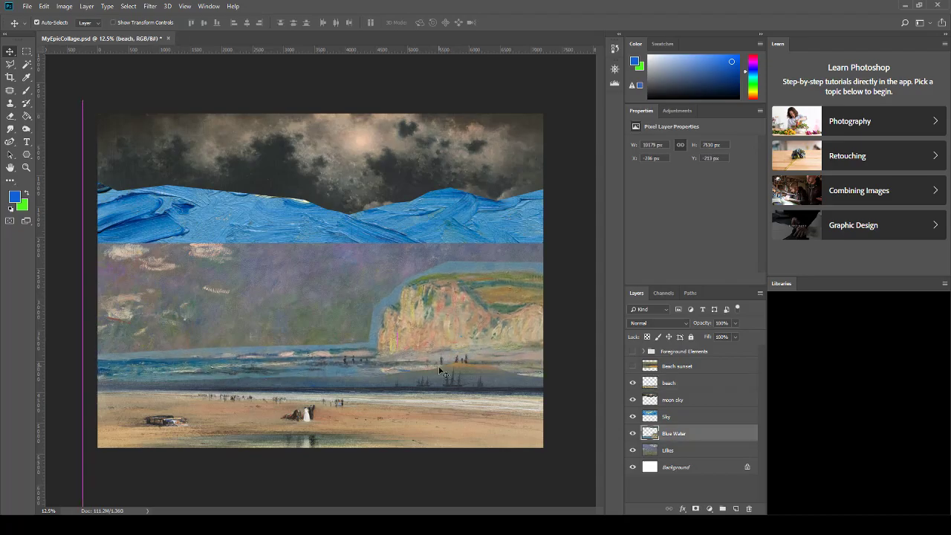
drag(432, 415, 432, 413)
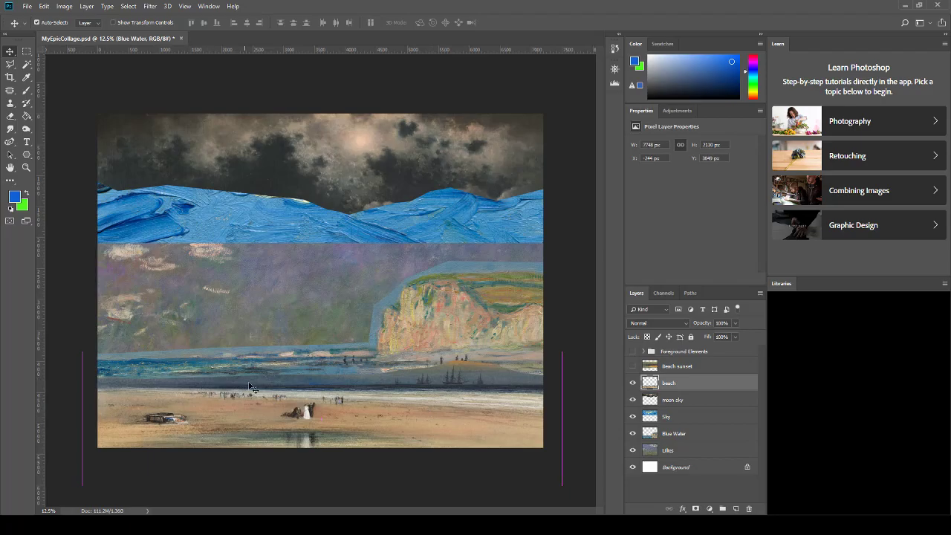
drag(471, 307, 505, 309)
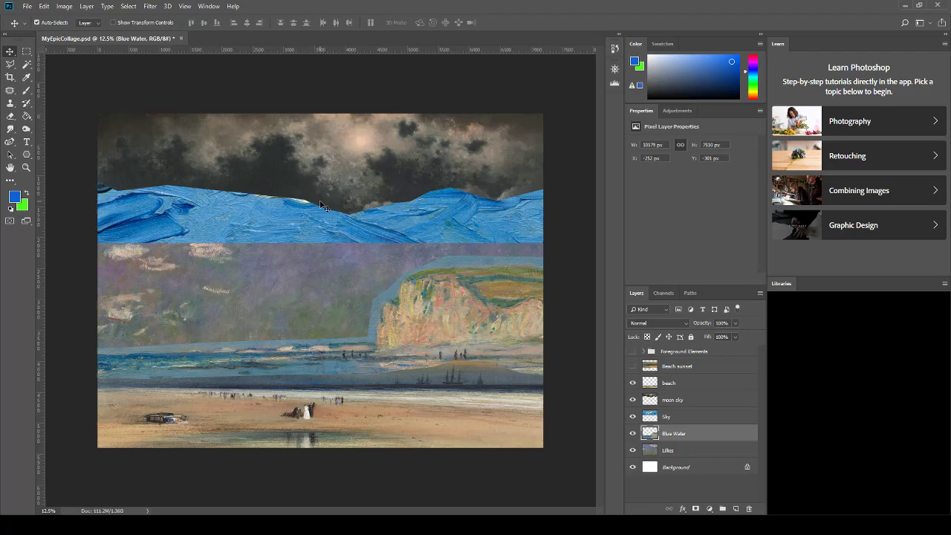
Lower the Sky layer to about X -153 px, Y -3702 px and restack the layers as beach, Blue Water, Sky, Lillies, moon sky.
click(692, 417)
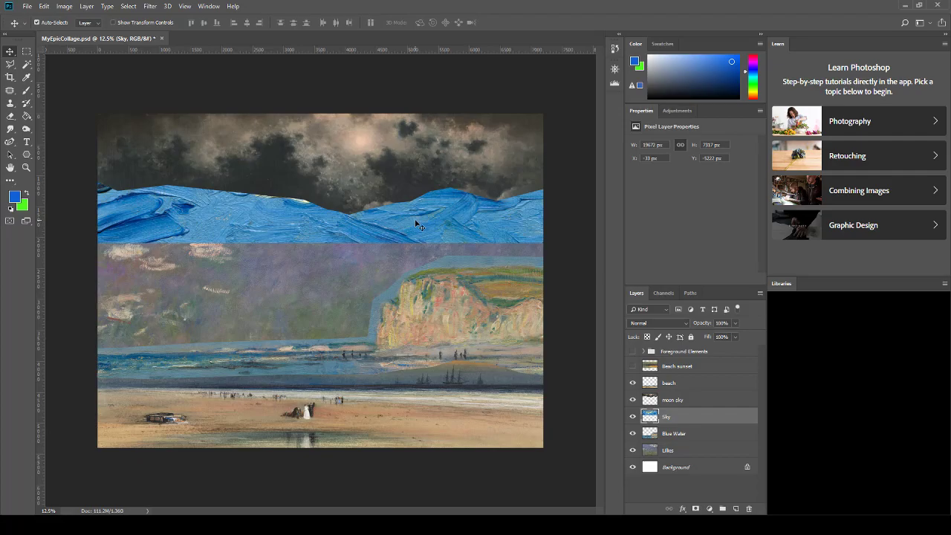
drag(418, 225, 407, 316)
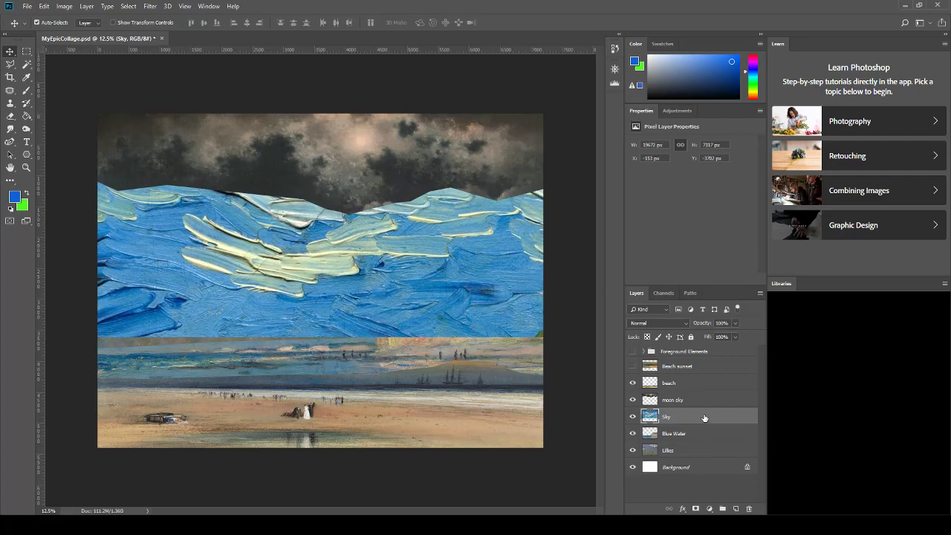
mouse_move(703, 418)
mouse_down()
mouse_move(690, 452)
mouse_move(703, 380)
mouse_up()
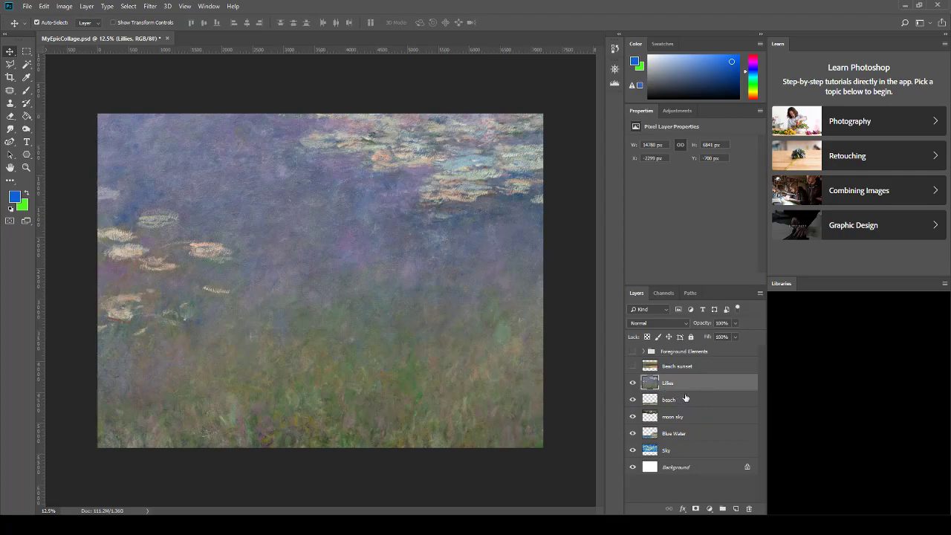
drag(691, 400, 698, 374)
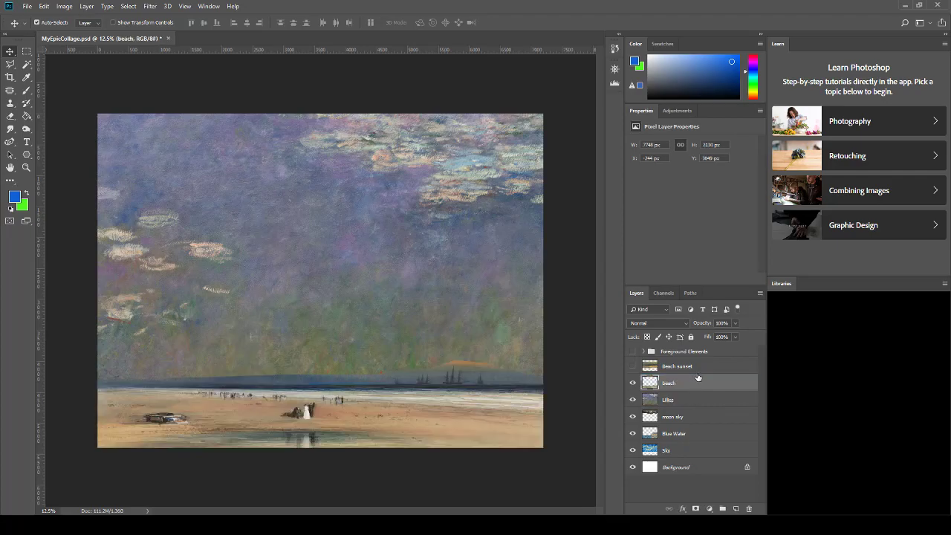
drag(699, 435, 711, 389)
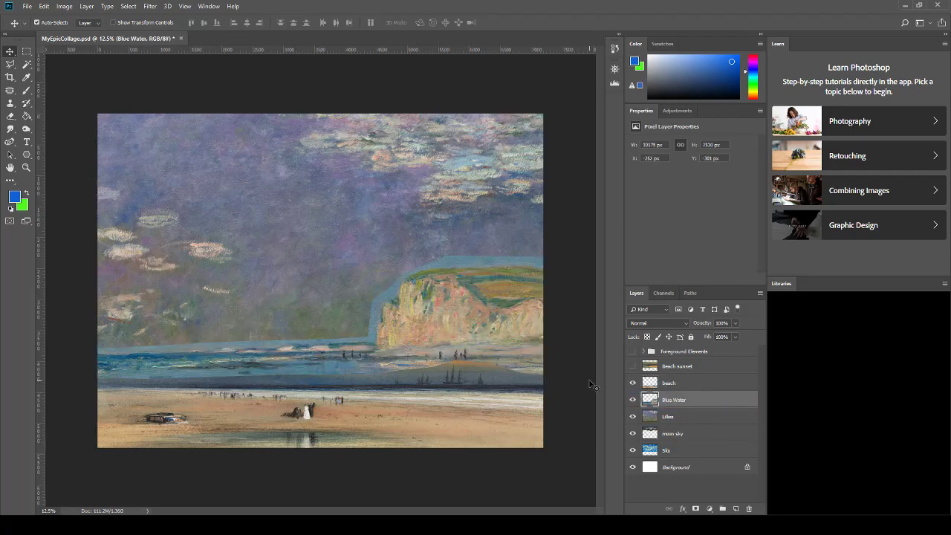
drag(675, 452, 688, 417)
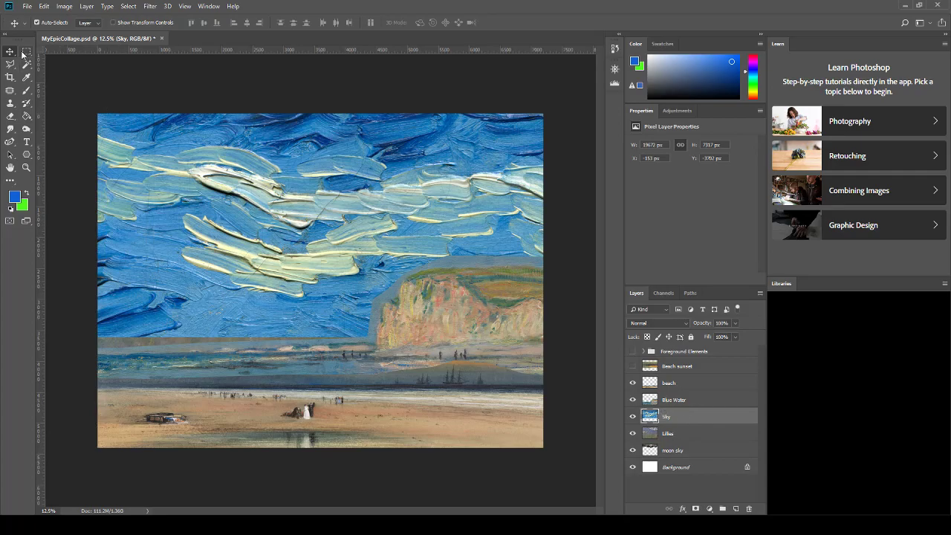
Move the Sky layer down to about X -145 px, Y 1810 px so its dark blue strokes form a band behind the cliff.
drag(297, 204, 298, 316)
drag(304, 212, 303, 326)
drag(320, 235, 319, 322)
drag(321, 270, 322, 297)
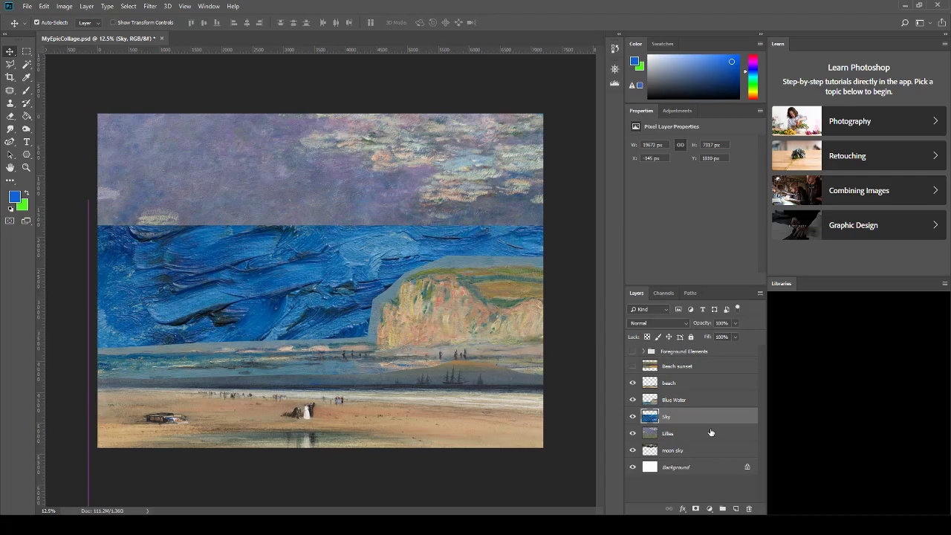
Lower the Lillies layer to about X -2195 px, Y 628 px and restack moon sky above the beach layer.
click(691, 450)
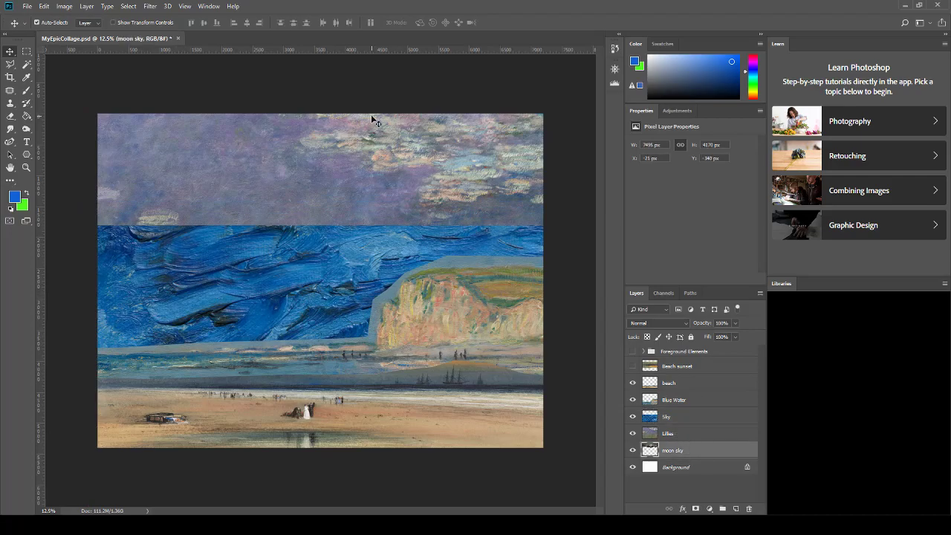
click(711, 438)
drag(367, 183, 364, 219)
mouse_move(369, 160)
mouse_down()
mouse_move(371, 210)
mouse_move(376, 160)
mouse_up()
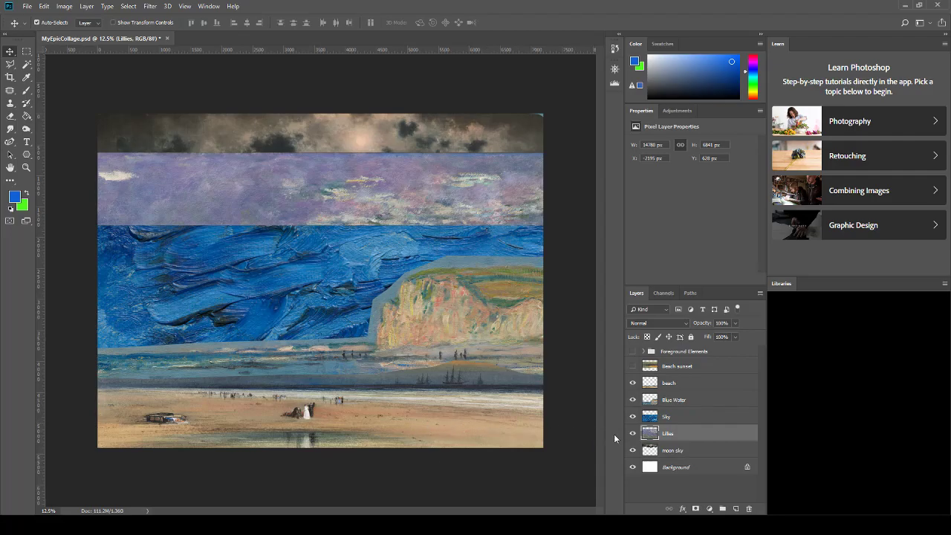
click(692, 454)
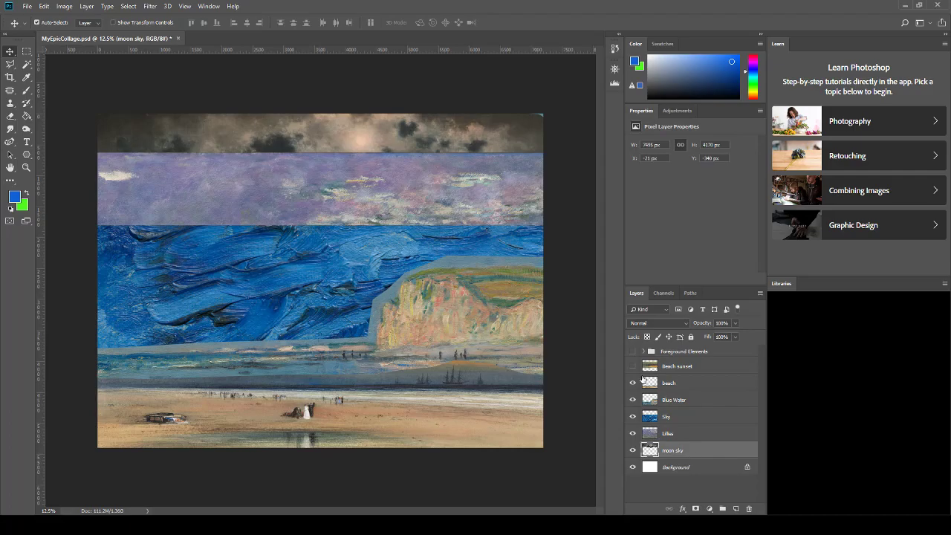
drag(706, 460, 711, 381)
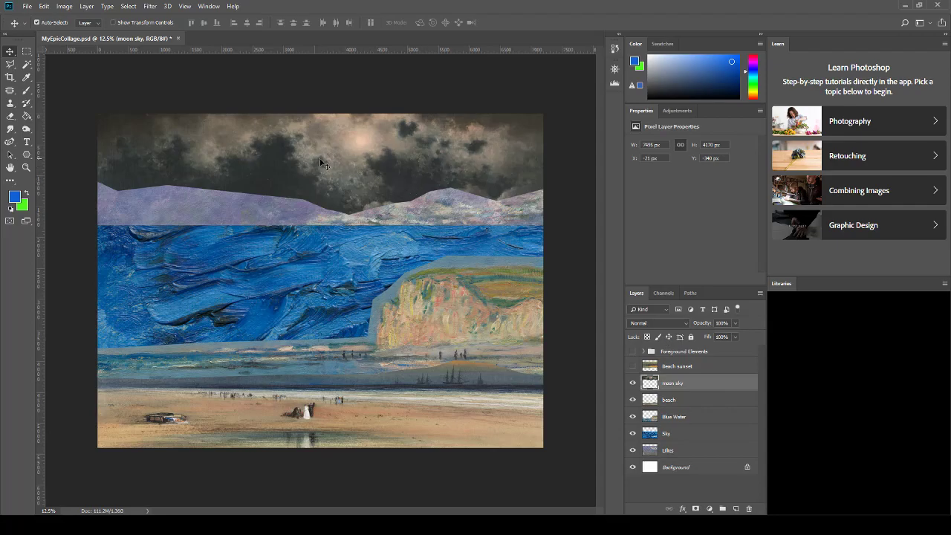
Lower Sky to about X -161 px, Y 2218 px and shift moon sky to about X -261 px, Y -332 px, covering the canvas width.
drag(335, 249, 332, 318)
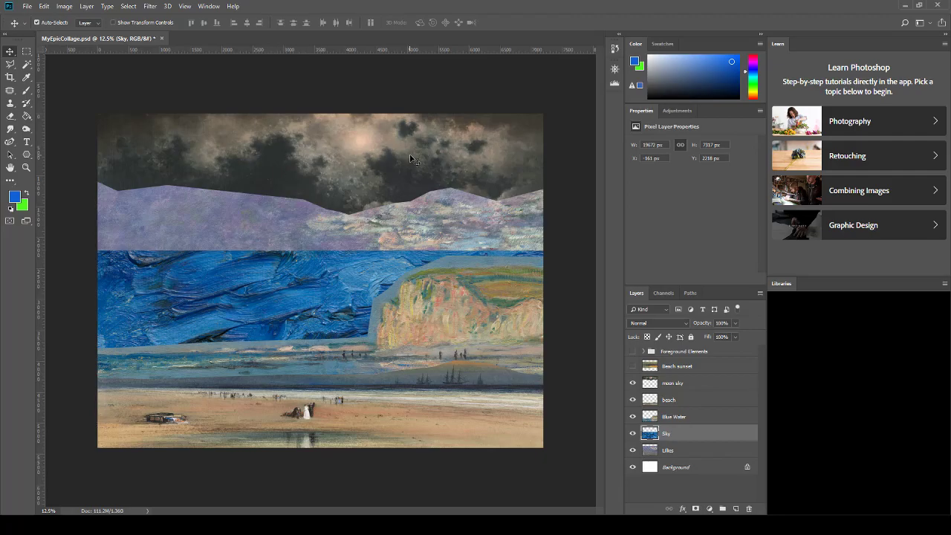
click(383, 172)
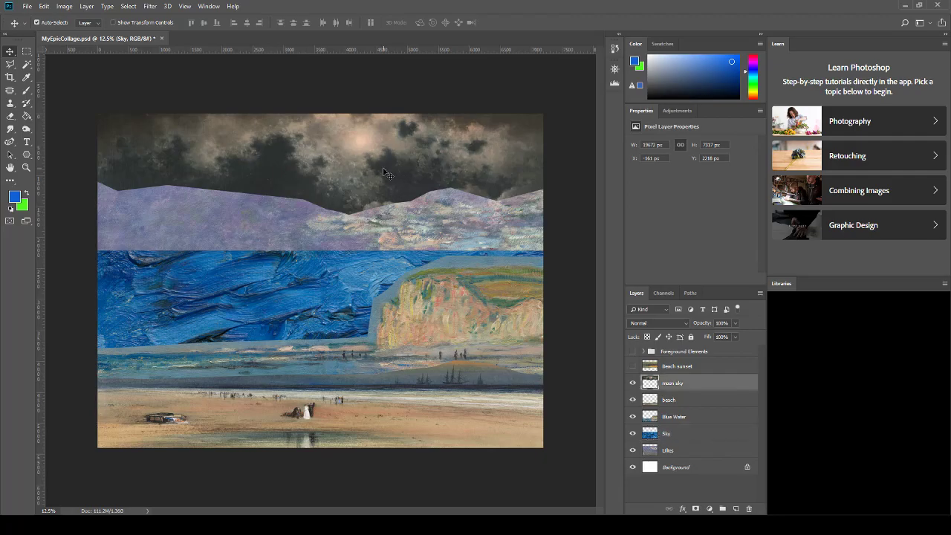
drag(384, 173, 382, 167)
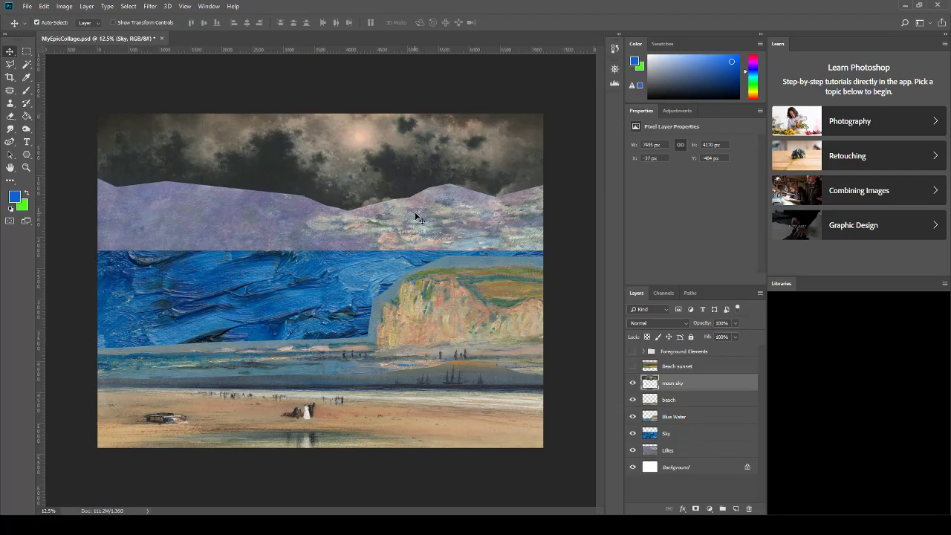
drag(399, 170, 373, 171)
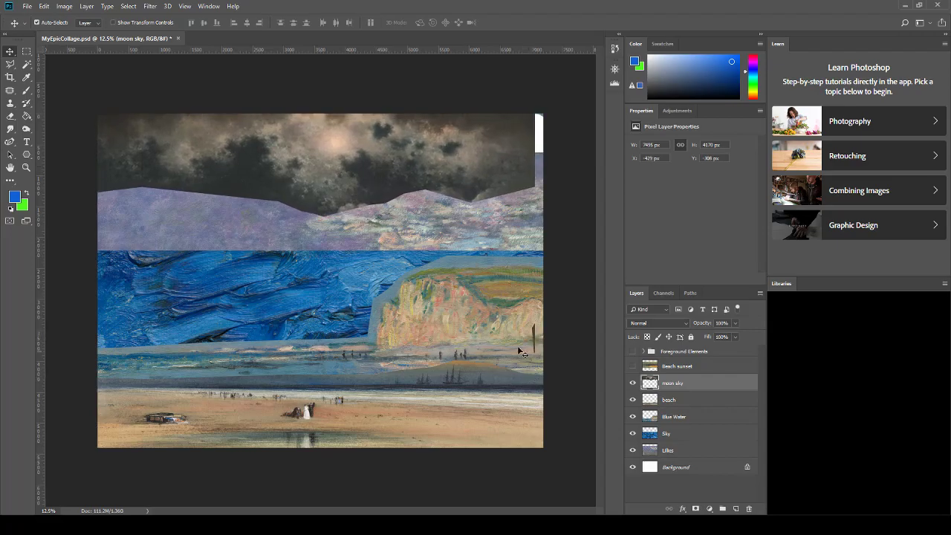
drag(466, 161, 475, 161)
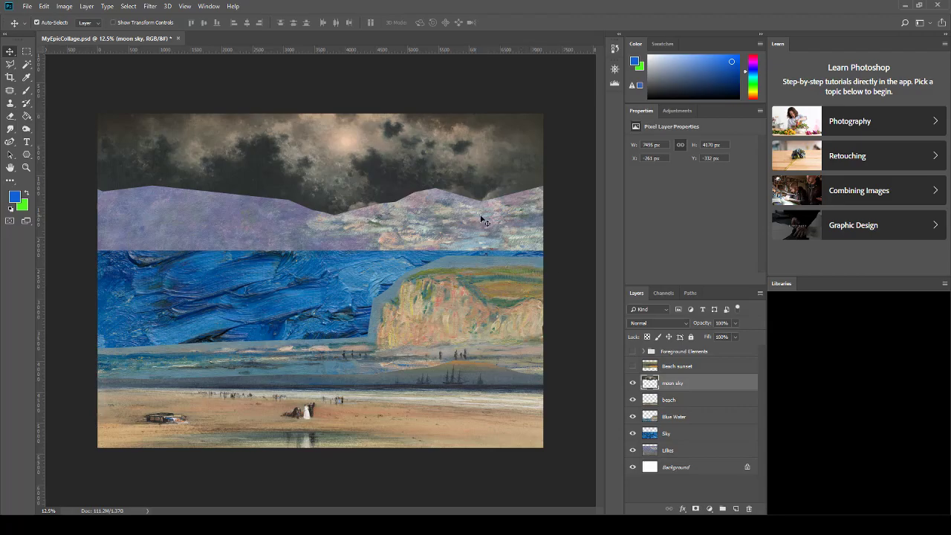
Lower the beach layer slightly and raise Sky to about X -145 px, Y 2010 px.
drag(385, 410, 384, 414)
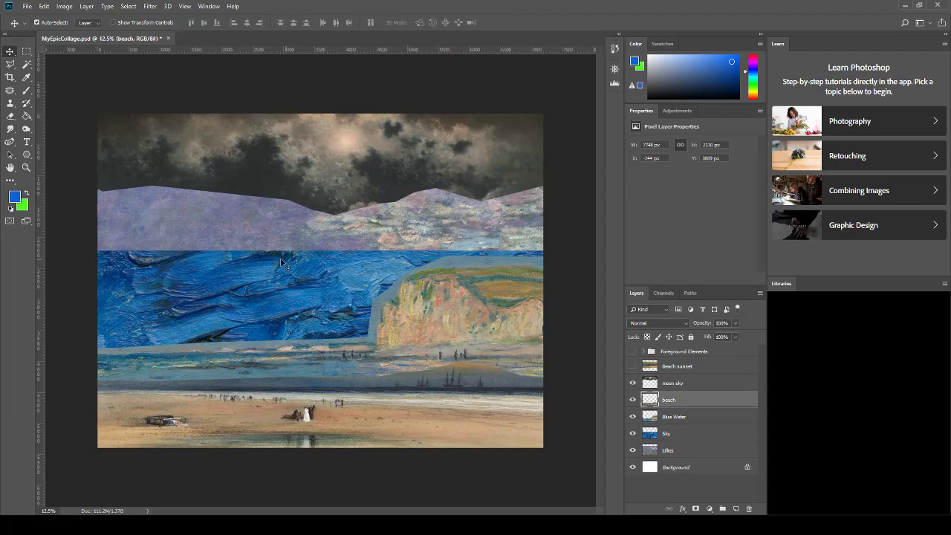
drag(333, 273, 332, 258)
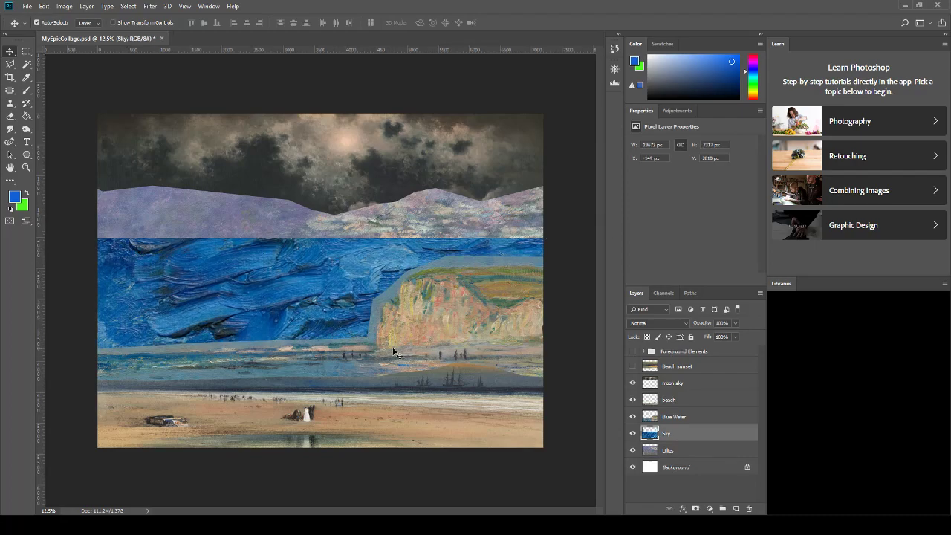
Lower Blue Water to about X -260 px, Y -229 px, then briefly show the Beach sunset layer and hide it again.
drag(421, 331, 420, 332)
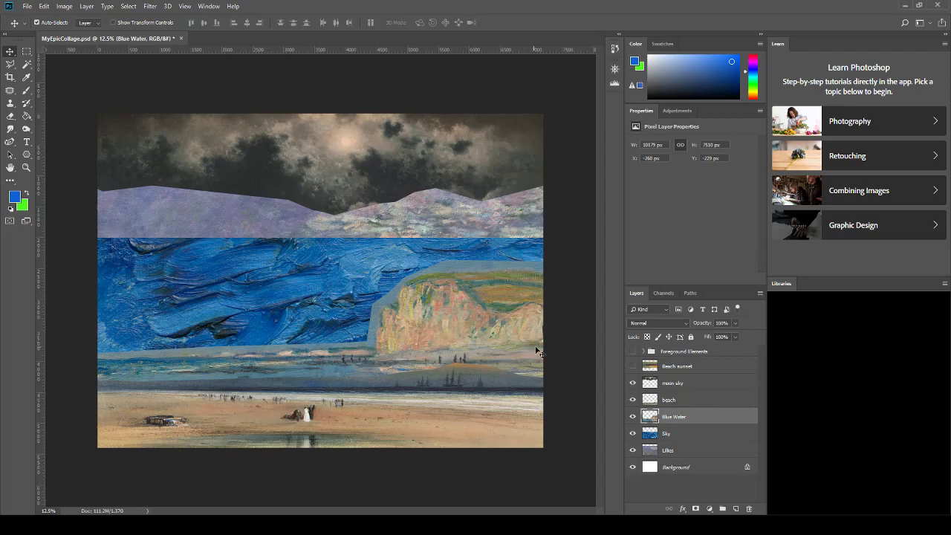
click(633, 366)
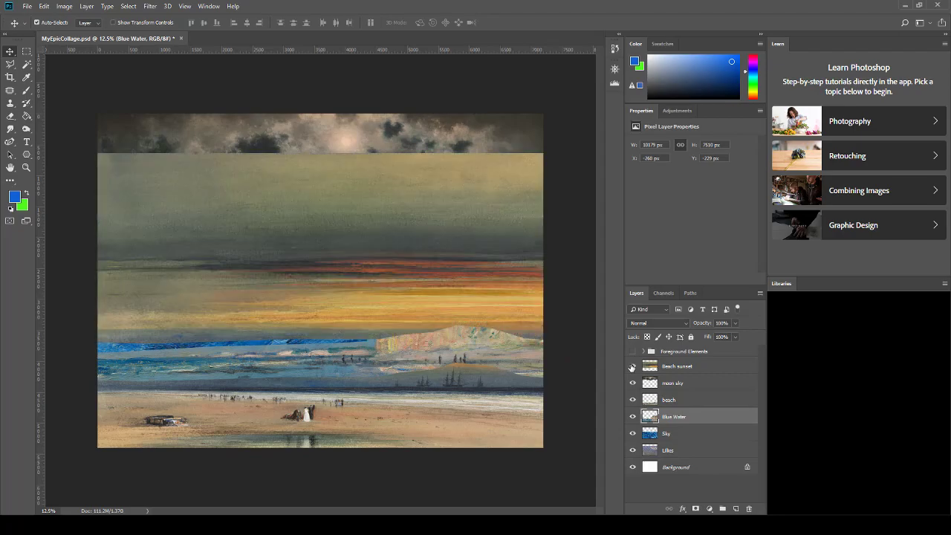
click(633, 366)
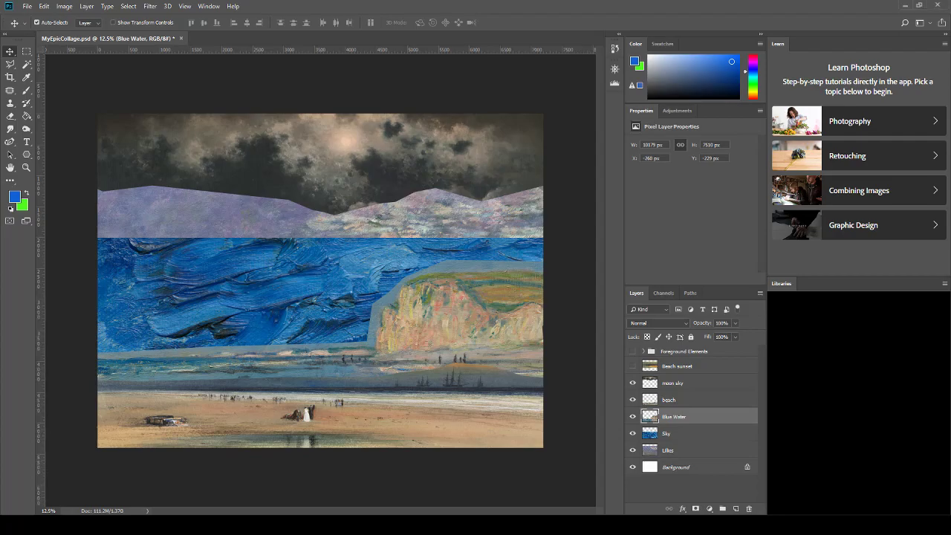
Show the Foreground Elements group and fit the whole collage to the window, ready to move its elements.
click(632, 353)
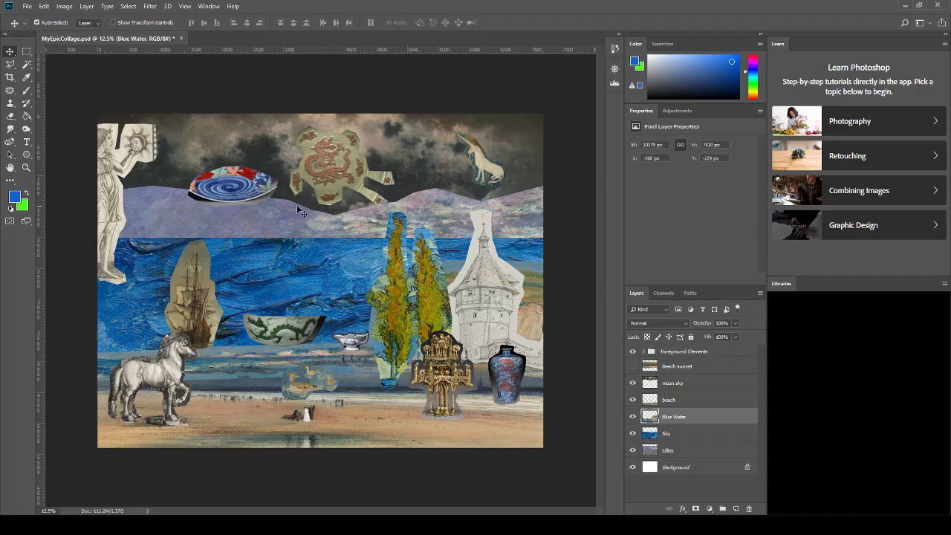
click(26, 167)
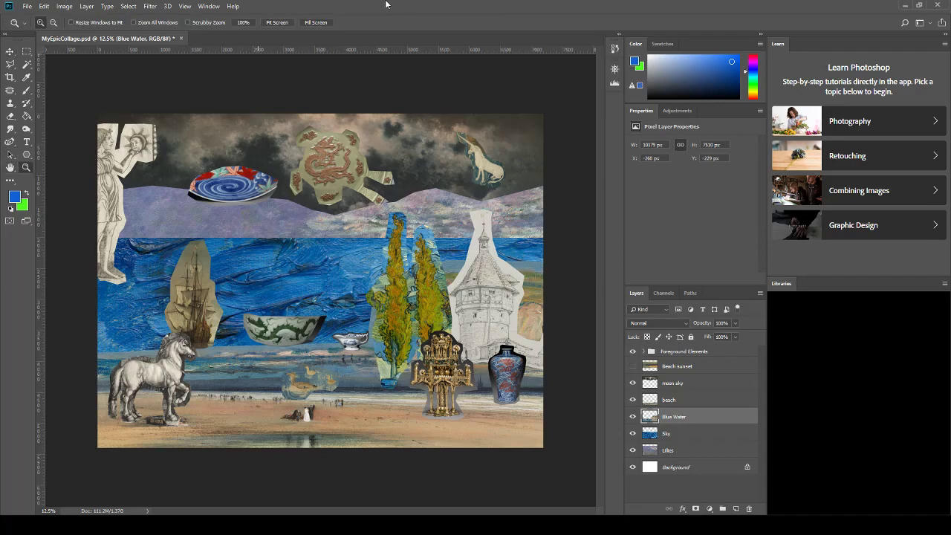
click(283, 23)
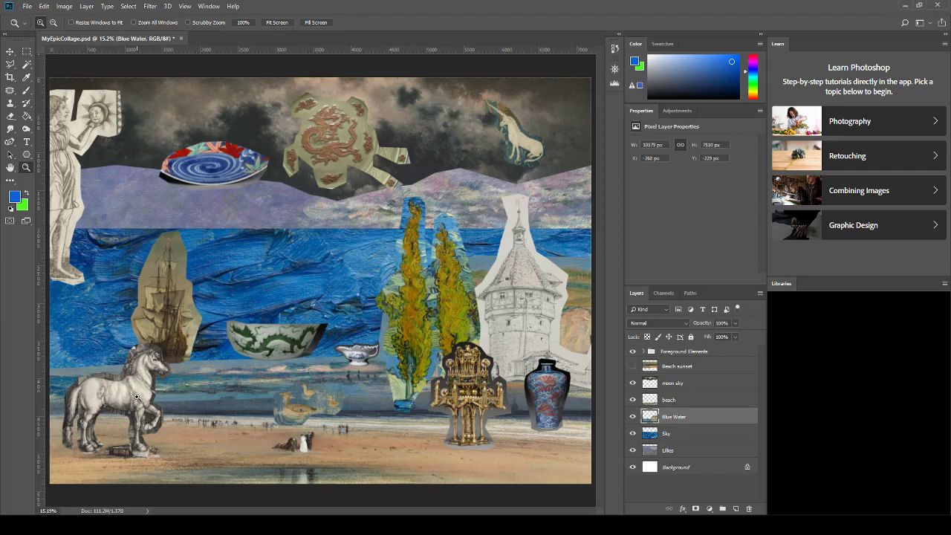
click(10, 51)
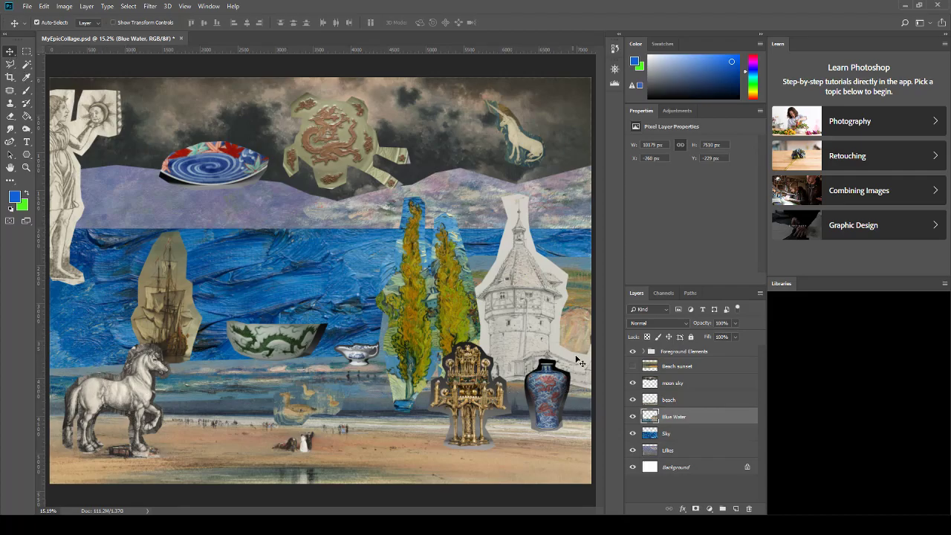
Place the horse at about X 207 px, Y 3741 px and lower the gravy boat and the ship (about X 1608 px, Y 2693 px) toward the shoreline.
mouse_move(127, 406)
mouse_down()
mouse_move(149, 413)
mouse_move(136, 420)
mouse_move(147, 428)
mouse_move(137, 417)
mouse_move(220, 408)
mouse_move(120, 401)
mouse_move(181, 418)
mouse_move(232, 397)
mouse_move(188, 393)
mouse_move(132, 444)
mouse_move(110, 403)
mouse_move(148, 404)
mouse_move(132, 406)
mouse_up()
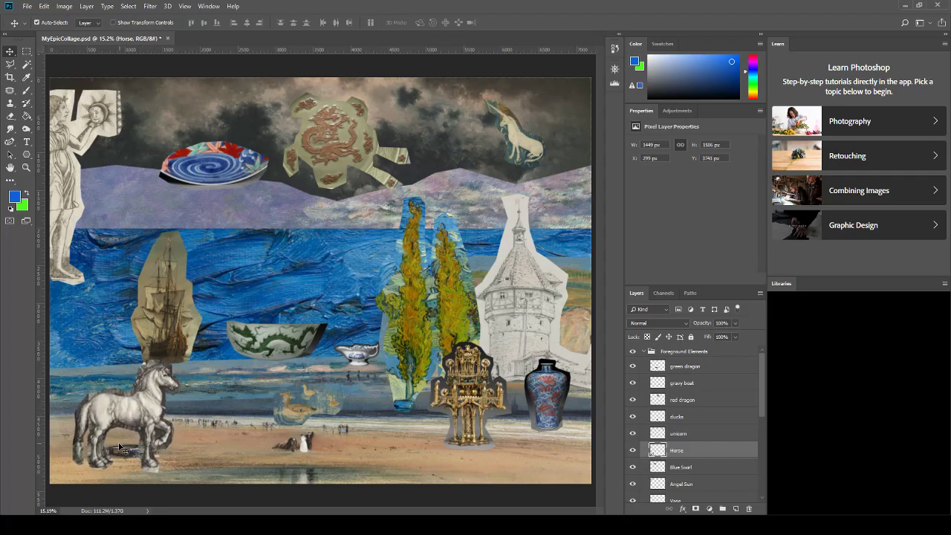
drag(131, 418, 122, 415)
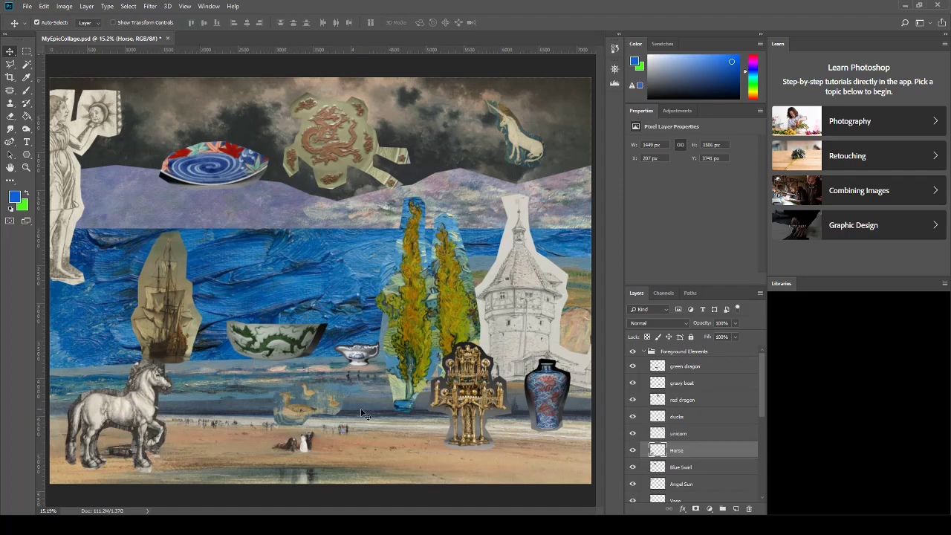
drag(360, 358, 363, 401)
drag(160, 329, 198, 374)
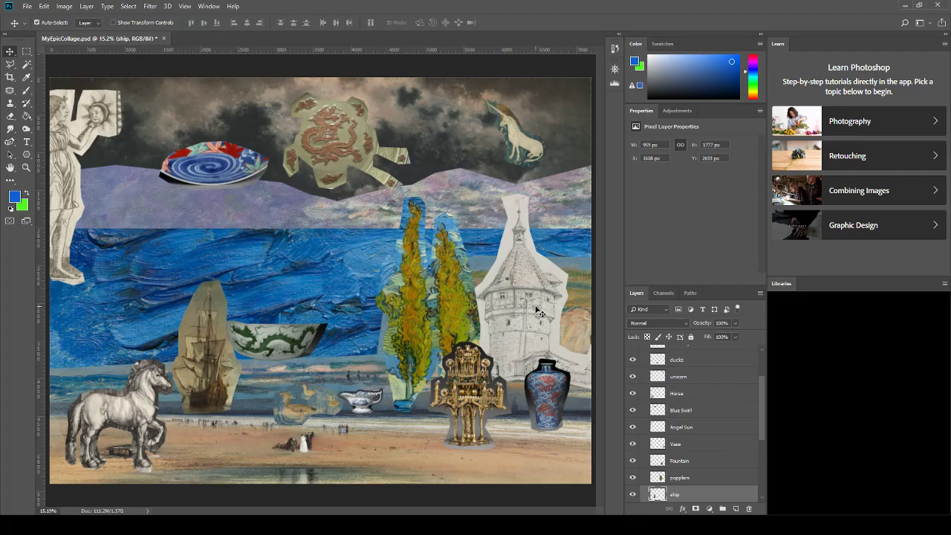
Move the tower from behind the poplars to behind the horse, at about X -147 px, Y 1881 px.
drag(540, 312, 350, 280)
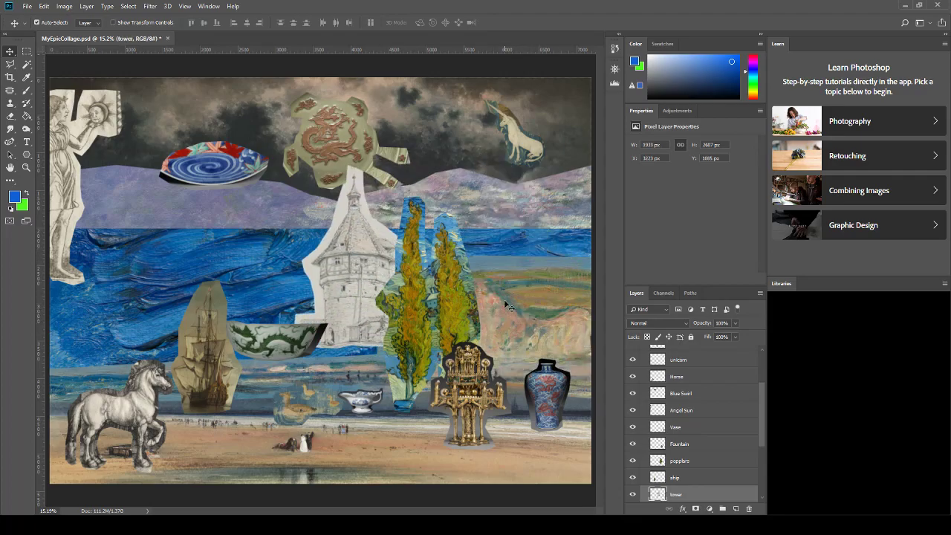
drag(332, 283, 180, 220)
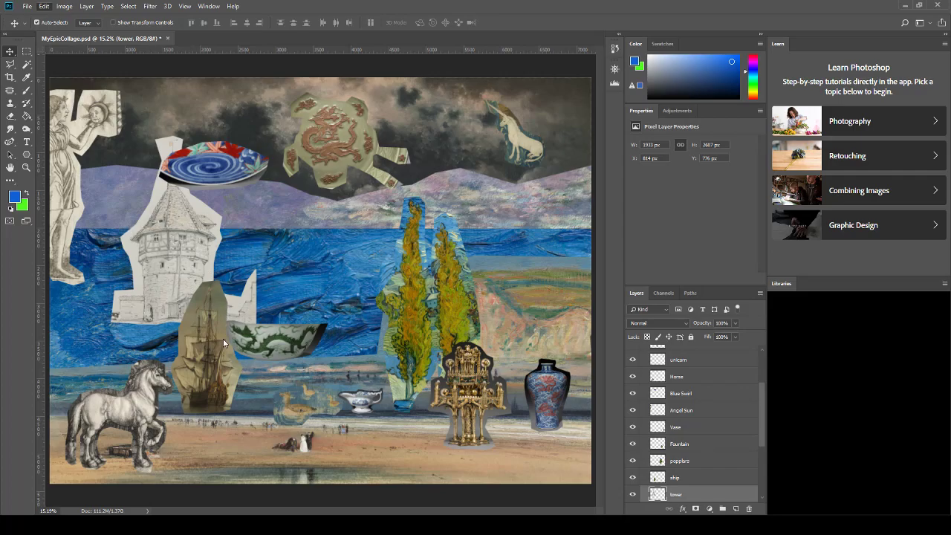
drag(179, 281, 87, 363)
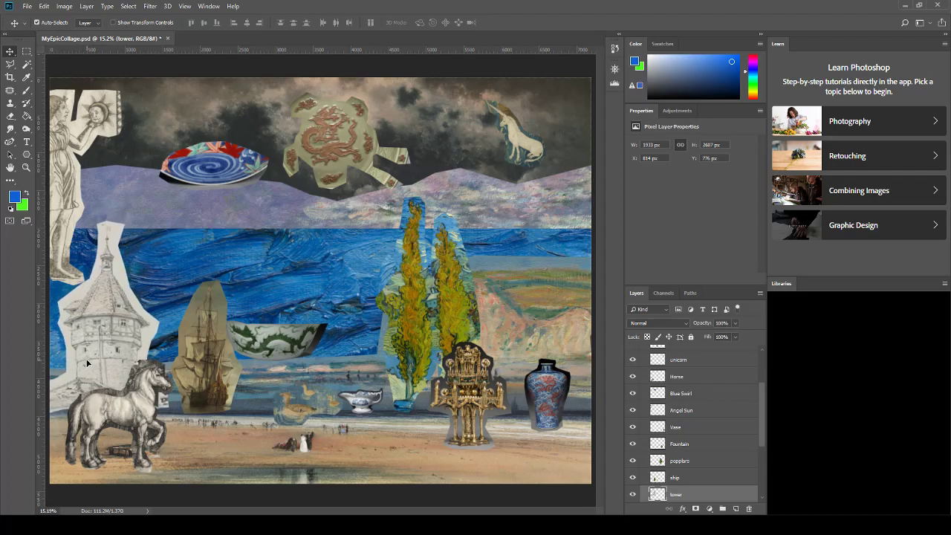
mouse_move(87, 364)
mouse_down()
mouse_move(73, 363)
mouse_move(259, 378)
mouse_move(103, 357)
mouse_up()
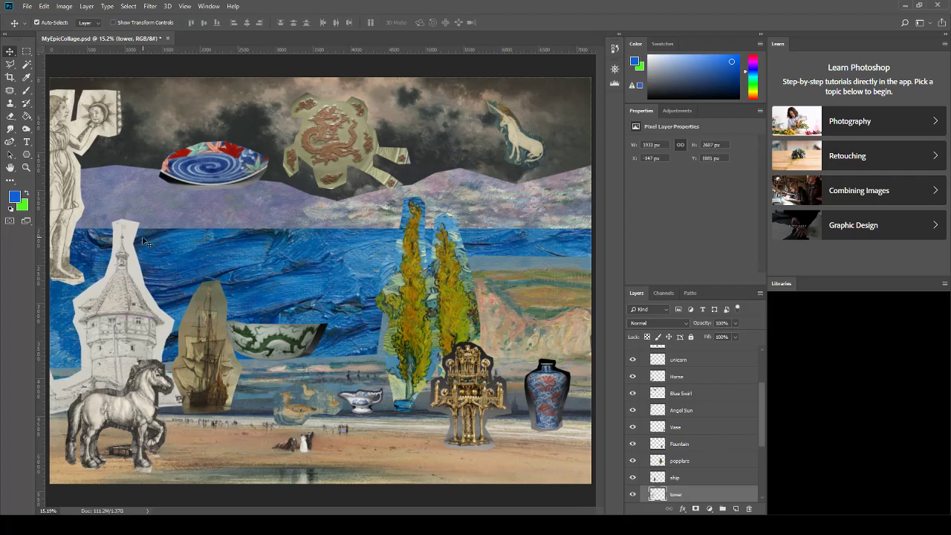
Rotate the tower about 1.62° clockwise and shift it to about X -263 px, Y 1937 px with Free Transform.
key(ctrl+t)
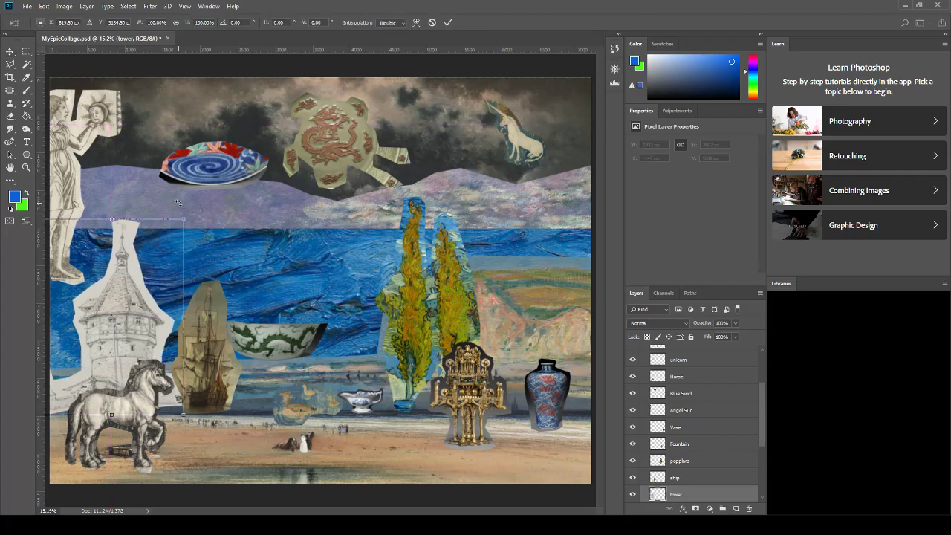
drag(186, 206, 191, 209)
drag(128, 299, 120, 301)
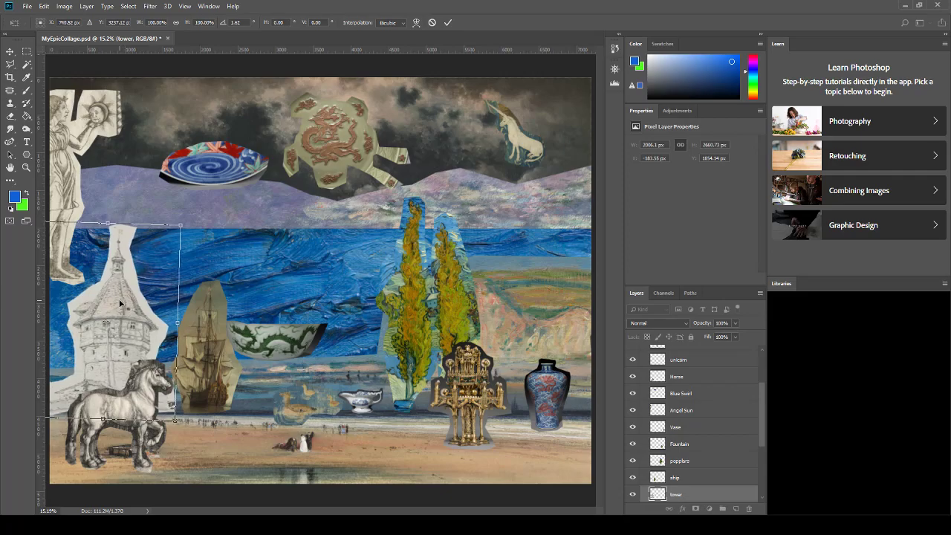
key(Return)
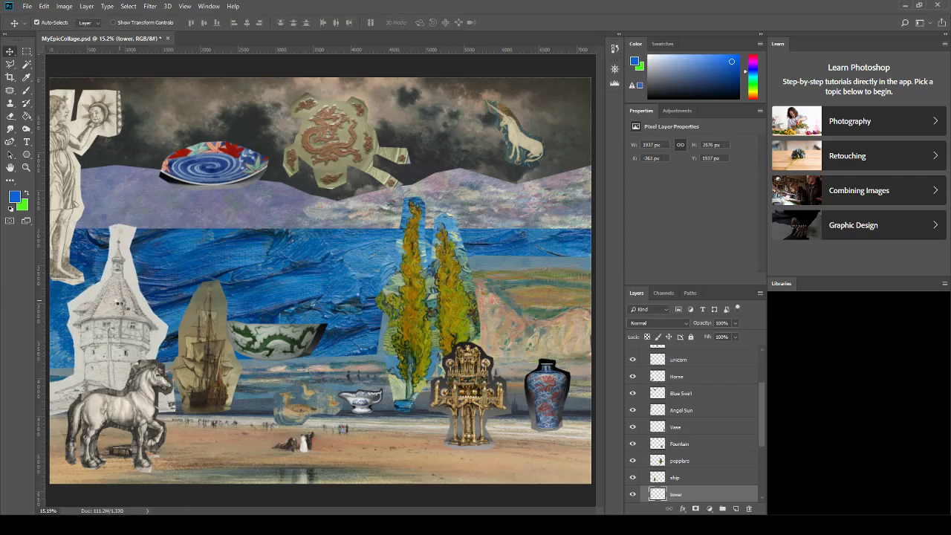
Nudge the ship to about X 1653 px, Y 2693 px and shift the fountain and vase across to either side of the gravy boat.
click(202, 362)
drag(202, 363, 206, 363)
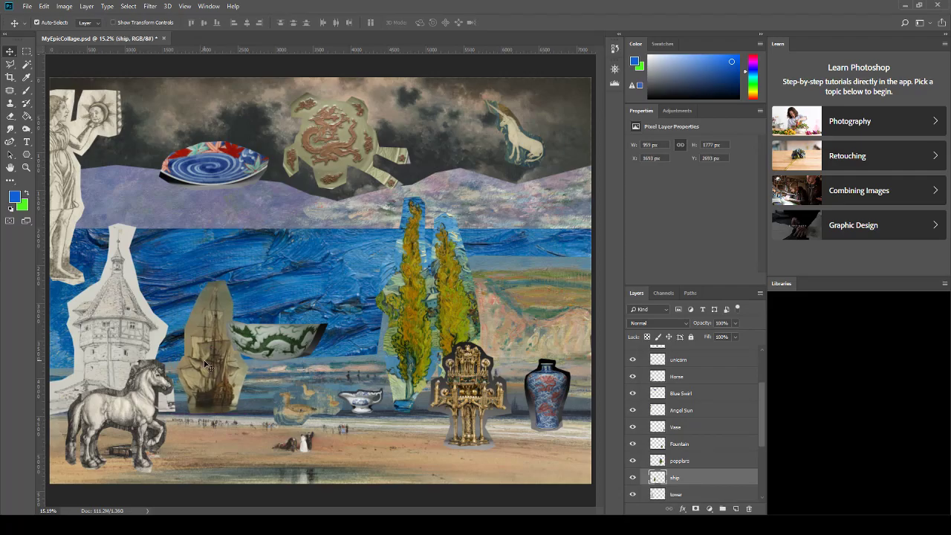
drag(455, 414, 313, 386)
drag(563, 411, 401, 417)
Scale the poplars down to about 880 × 1803 px and place them in front of the cliff at about X 6149 px, Y 2642 px.
drag(417, 323, 518, 322)
key(ctrl+t)
drag(472, 192, 513, 277)
drag(530, 342, 524, 346)
key(Return)
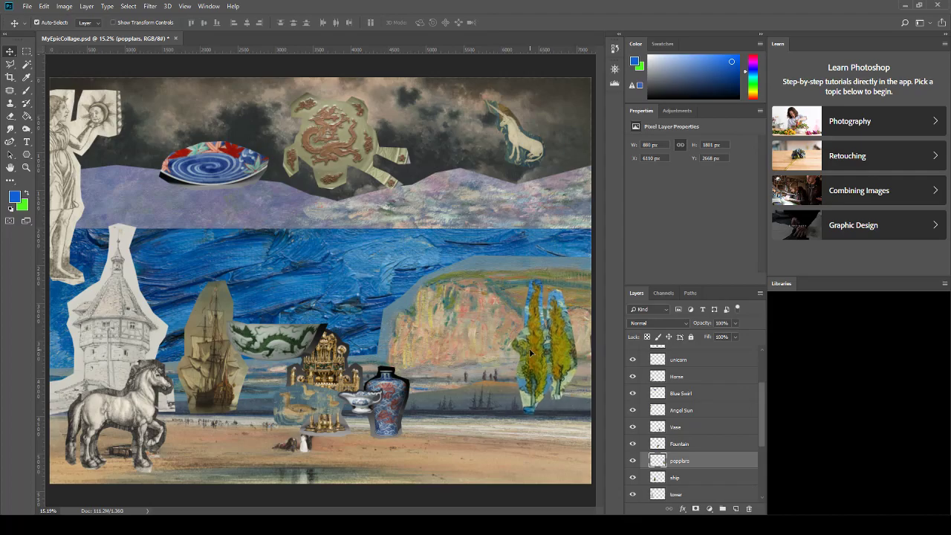
key(ctrl+z)
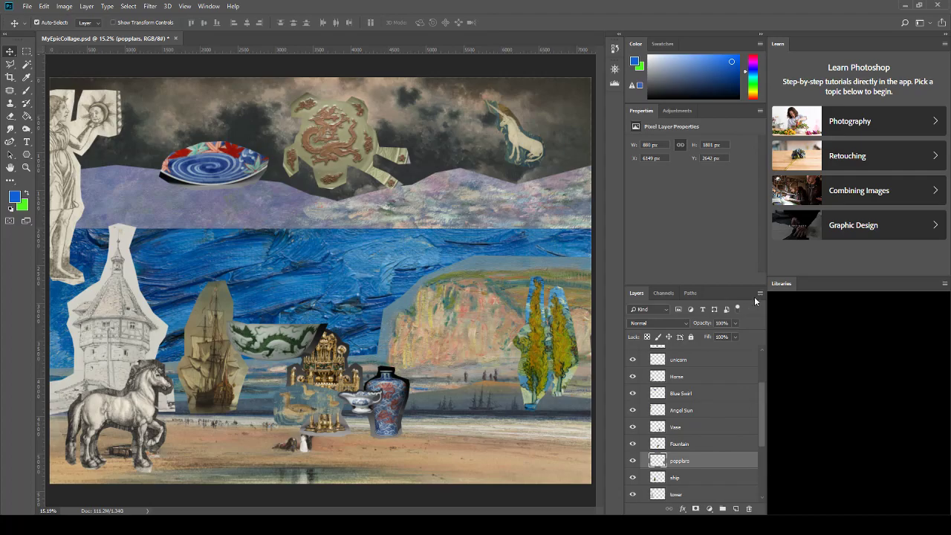
Duplicate the poplars as popplars 2, flip the copy horizontally and place it beside the original on the cliff's seaward side.
key(ctrl+shift+s)
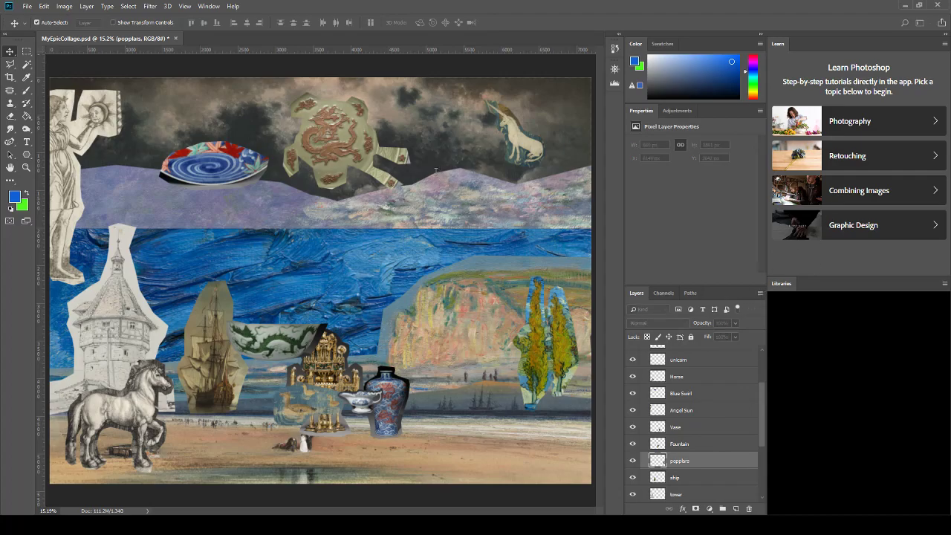
click(573, 160)
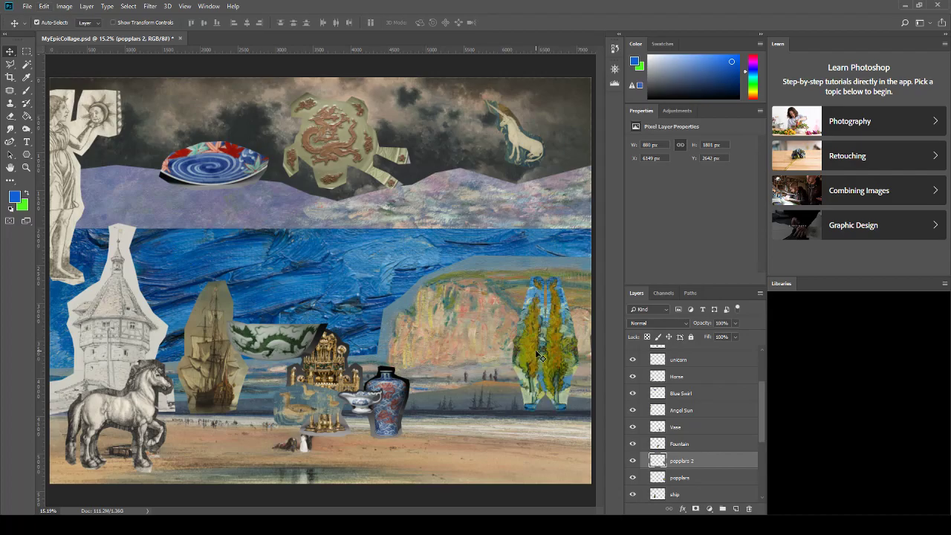
drag(551, 357, 495, 361)
Scale popplars 2 to about 85.5% (752 × 1540 px) with Free Transform and align its base with the original poplars.
key(ctrl+t)
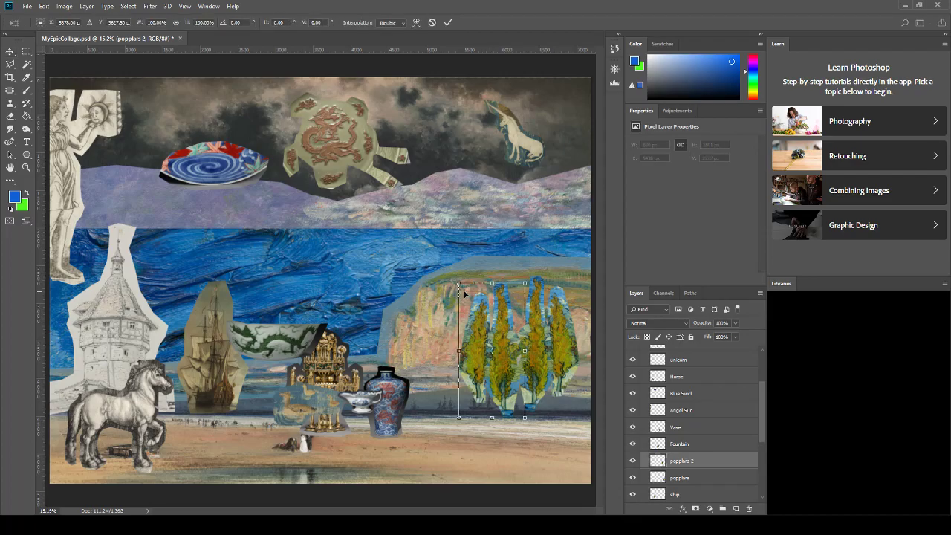
drag(458, 282, 466, 302)
drag(505, 361, 502, 351)
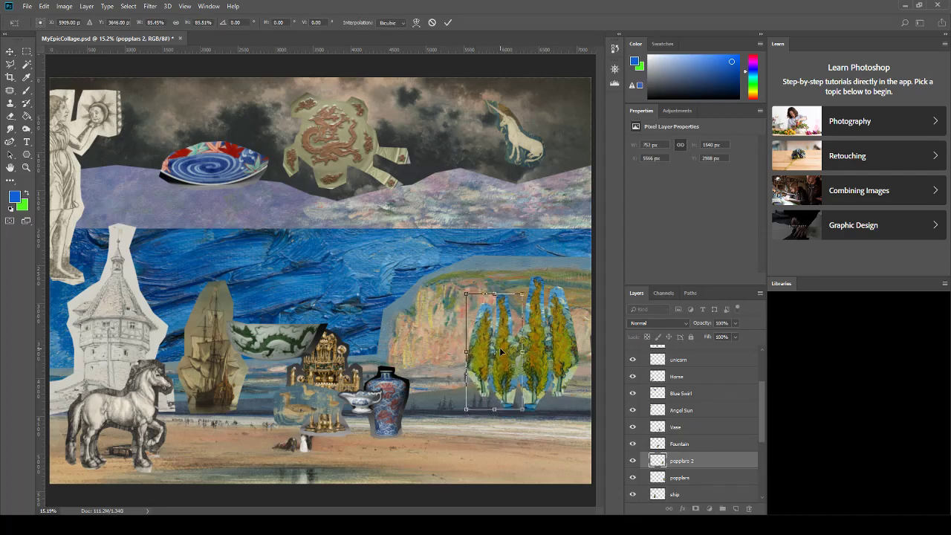
key(Return)
Bring the two poplar clusters together into one grove, with popplars 2 at about X 5684 px, Y 2836 px.
click(535, 348)
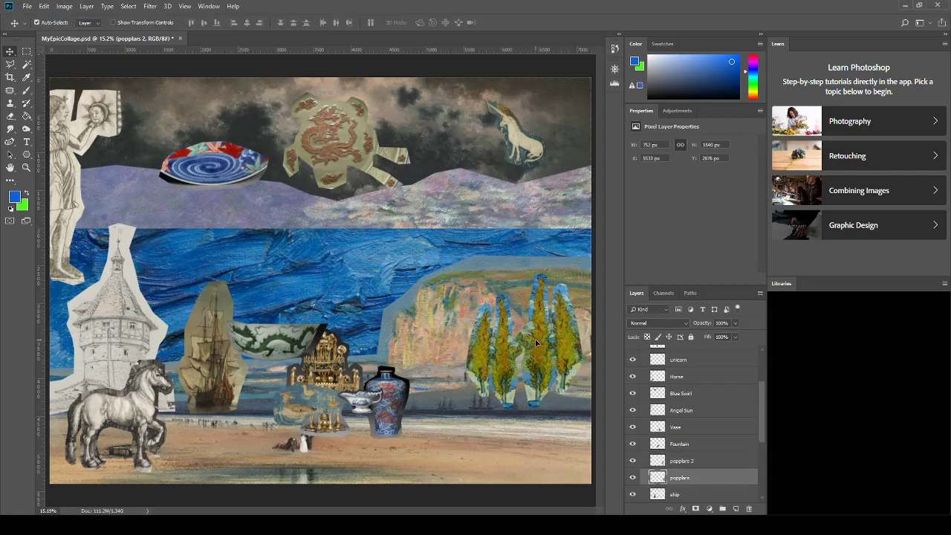
drag(505, 358, 511, 356)
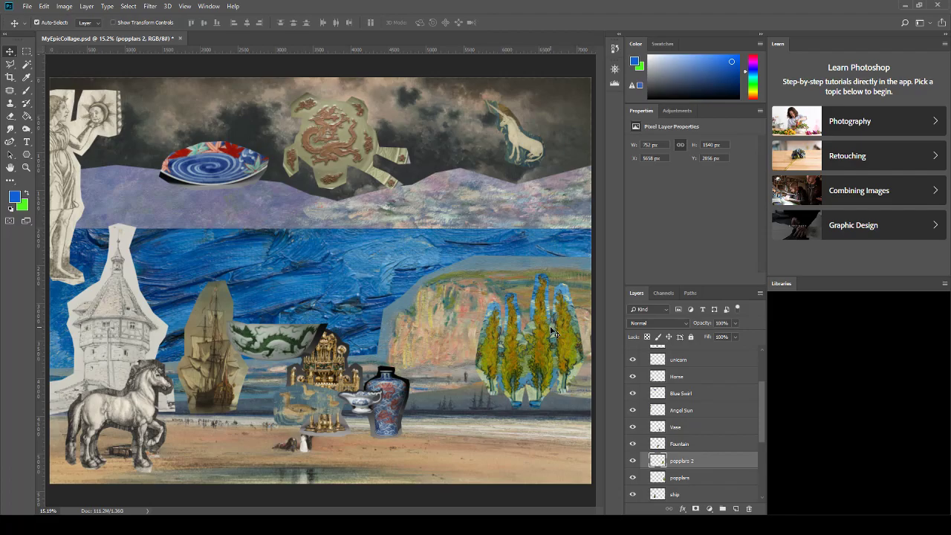
click(498, 347)
click(494, 347)
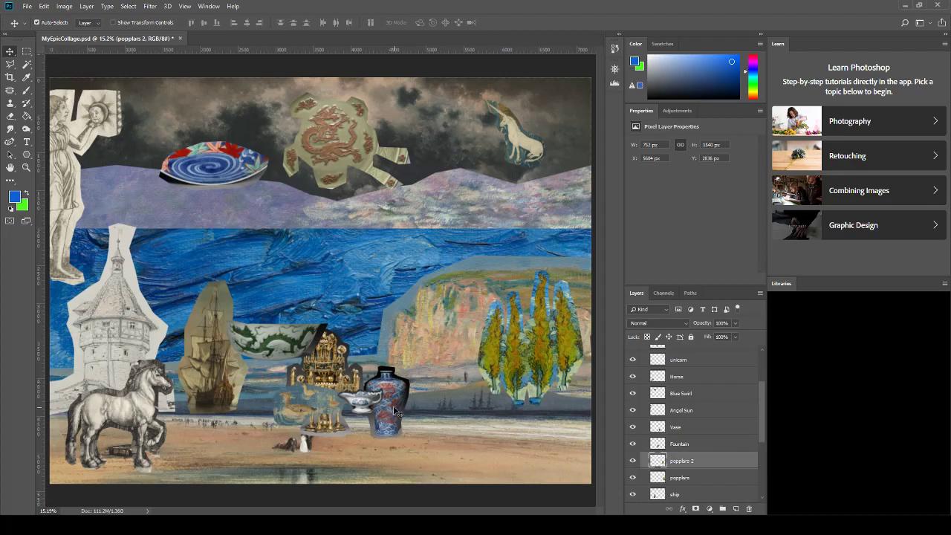
Place the vase in front of the poplar grove and the gravy boat at about X 4054 px, Y 4135 px.
drag(392, 404, 558, 410)
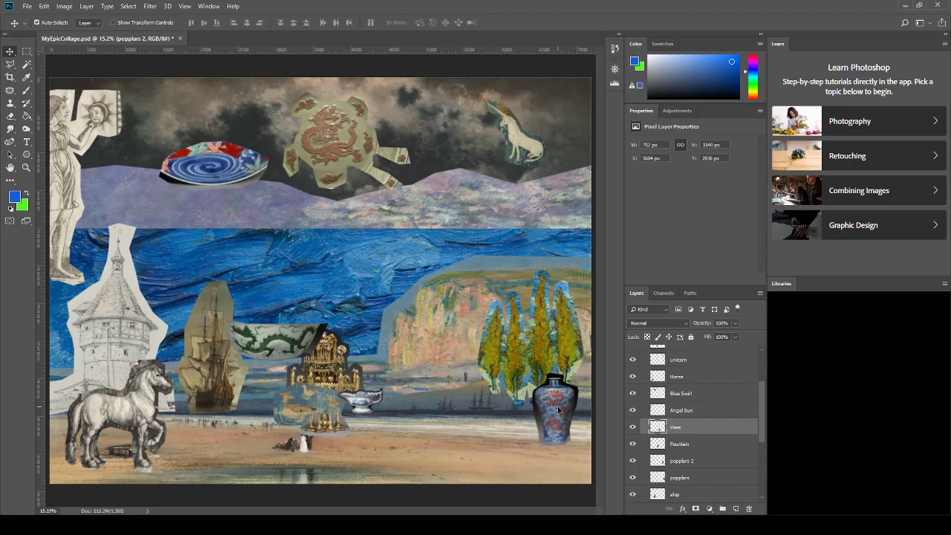
drag(369, 402, 387, 404)
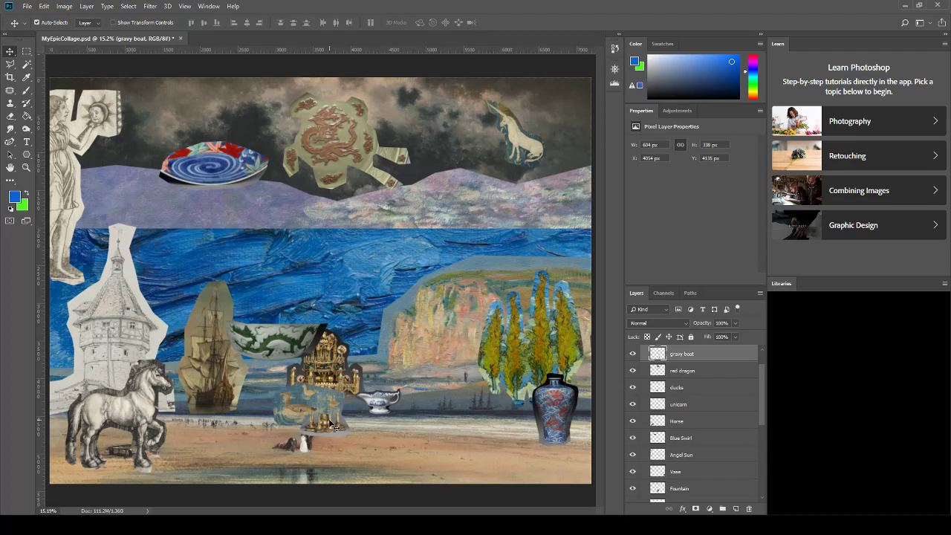
Move the ducks from in front of the fountain onto the beach sand below the gravy boat, at about Y 4575 px.
click(311, 407)
drag(311, 406, 436, 448)
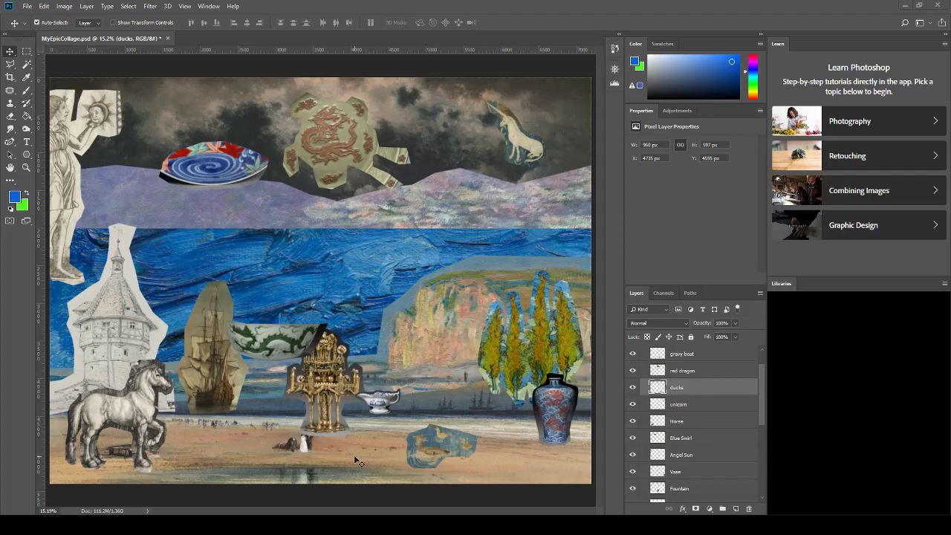
mouse_move(420, 455)
mouse_down()
mouse_move(383, 338)
mouse_move(334, 276)
mouse_move(309, 278)
mouse_move(424, 466)
mouse_move(418, 454)
mouse_up()
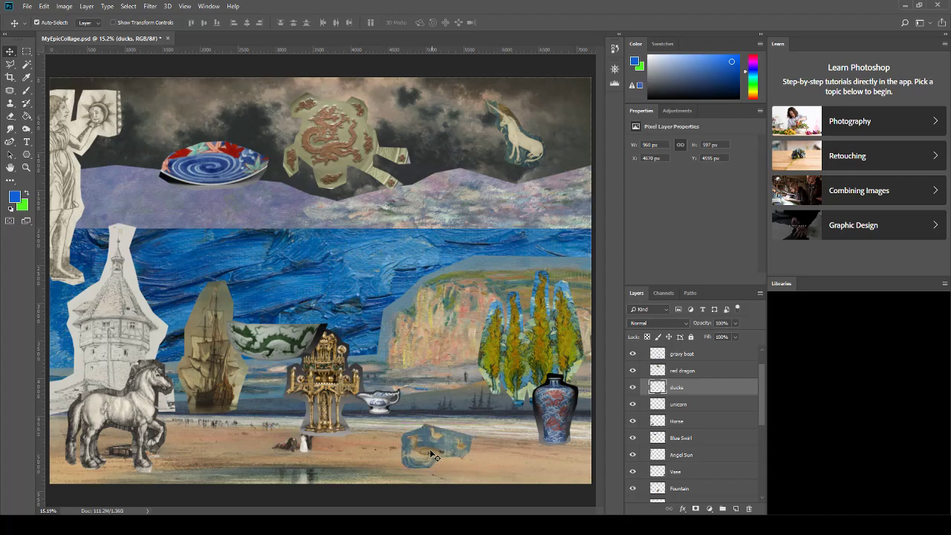
drag(433, 453, 410, 445)
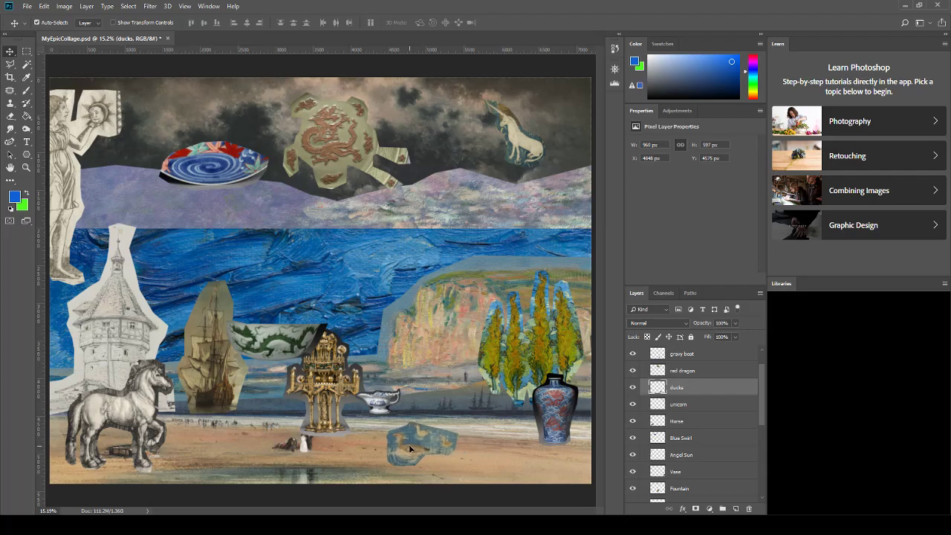
Lift the fountain off the shoreline and set the green dragon bowl there at about X 2904 px, Y 3910 px, beside the shifted gravy boat.
drag(327, 386, 336, 253)
drag(277, 355, 310, 401)
drag(381, 411, 407, 408)
drag(311, 395, 315, 394)
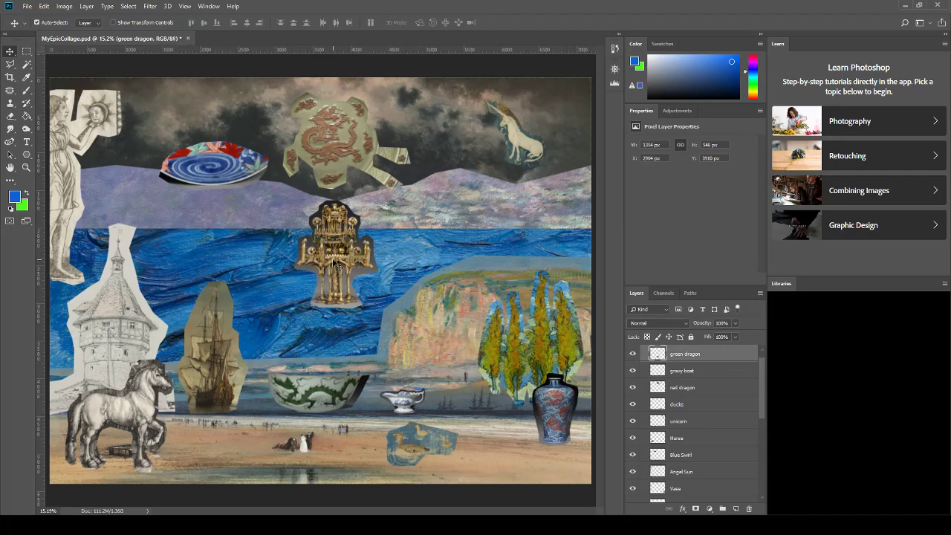
Enlarge the fountain to about 420% (4748 × 6024 px) with Free Transform.
drag(334, 260, 345, 263)
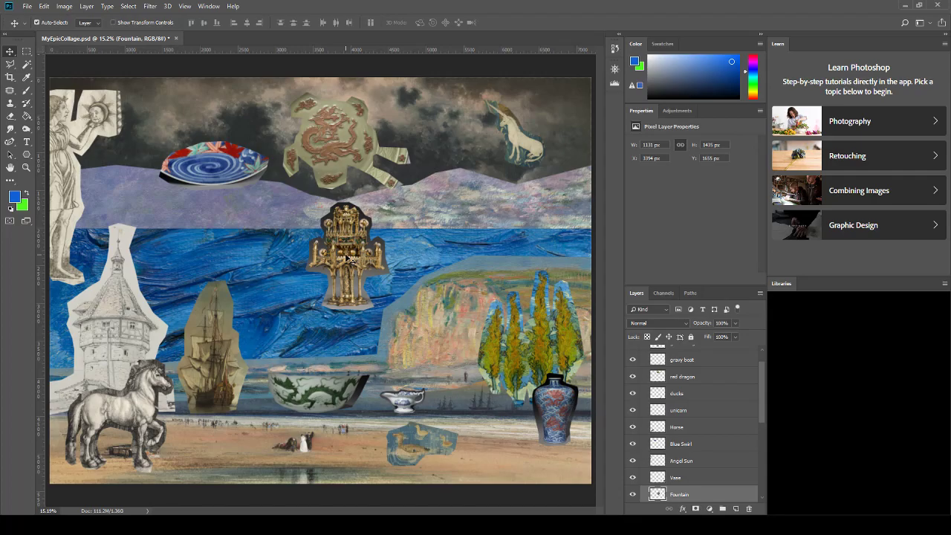
key(ctrl)
key(ctrl+t)
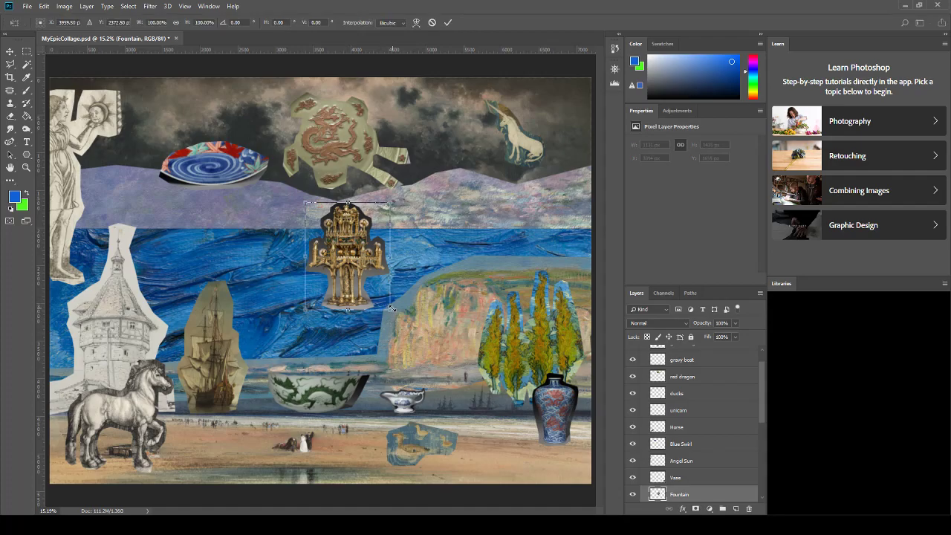
drag(391, 308, 537, 496)
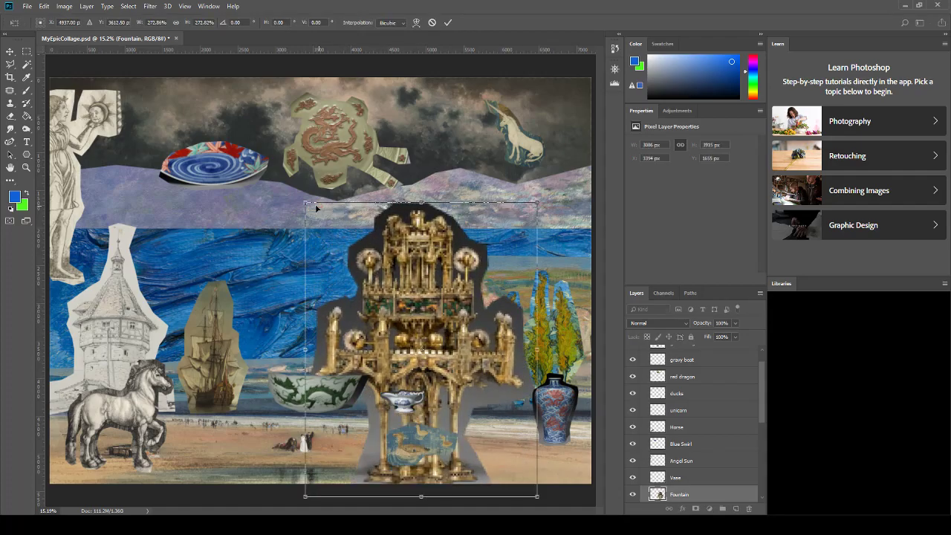
drag(306, 202, 180, 44)
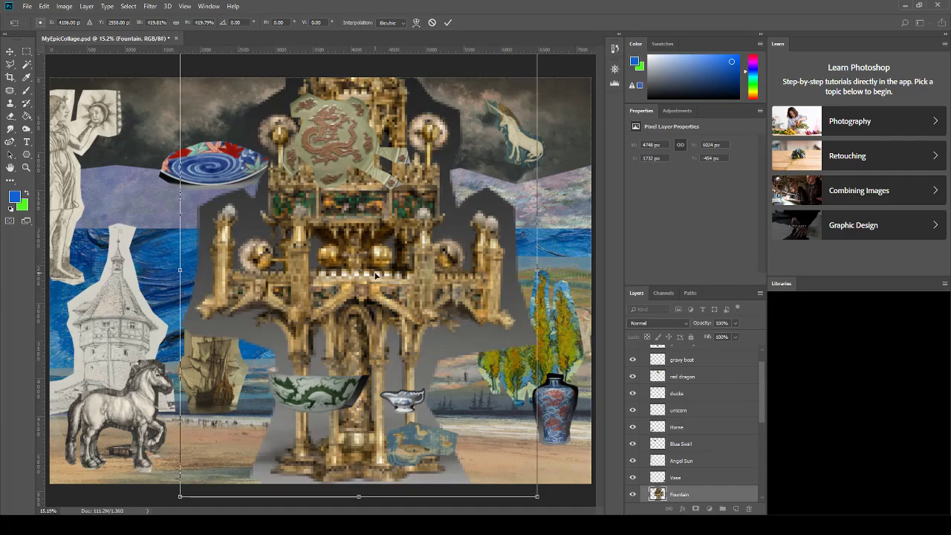
key(Return)
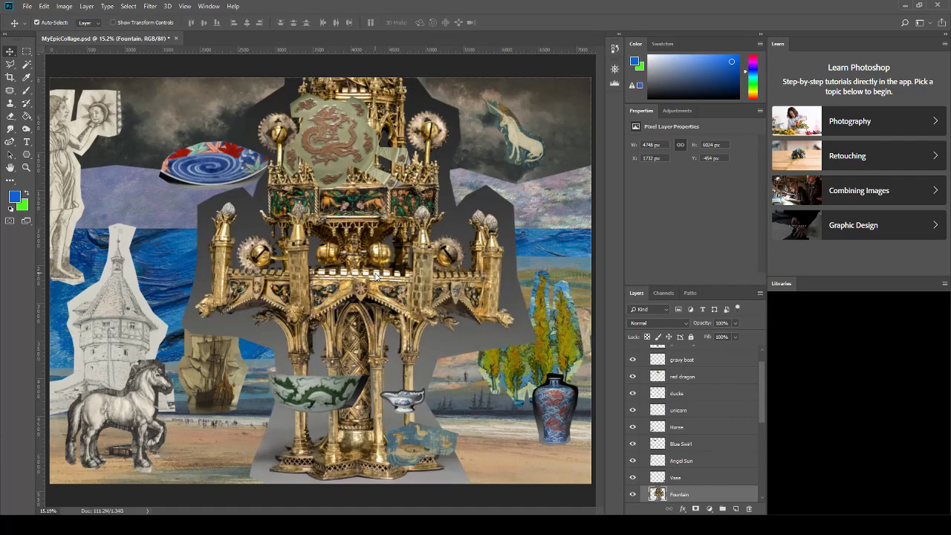
Reposition the enlarged fountain and scale it to about 60.3% (2864 × 3634 px), standing in front of the cliff.
drag(380, 249, 395, 295)
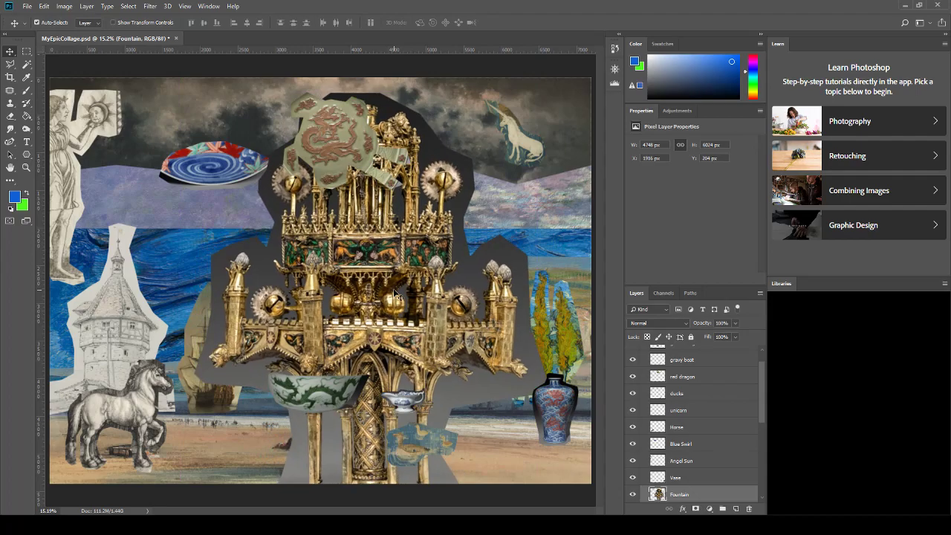
drag(378, 254, 429, 258)
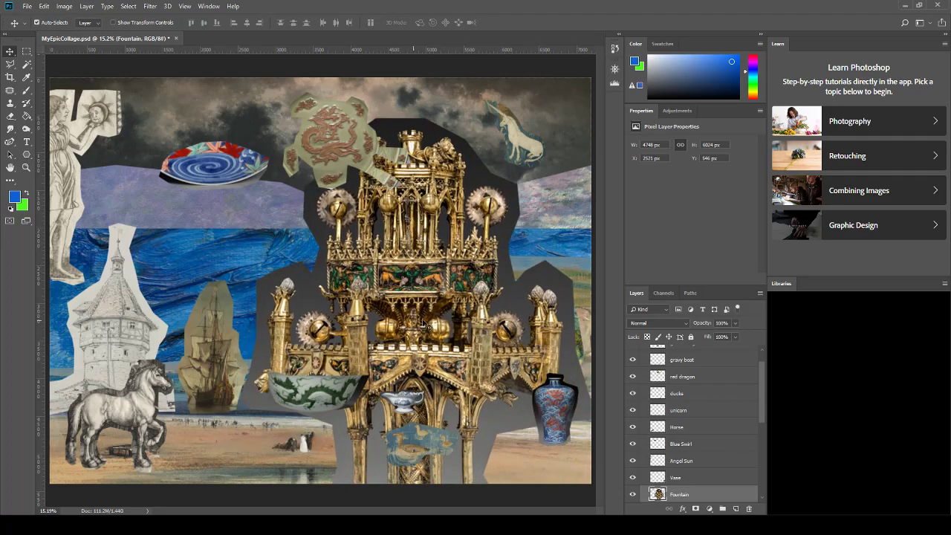
drag(405, 291, 307, 216)
key(ctrl+t)
drag(212, 132, 368, 216)
double_click(468, 320)
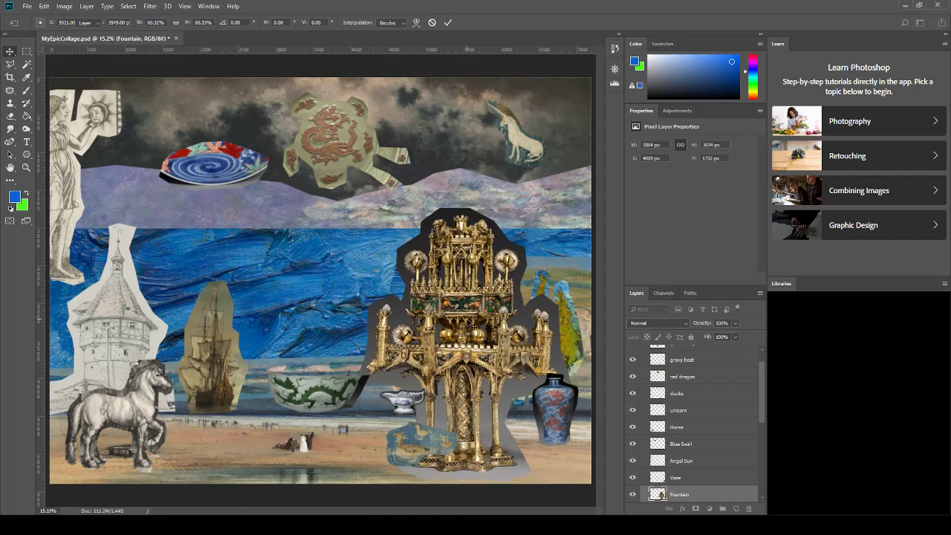
Scale the fountain to about 69.2% (1982 × 2515 px) and place it over the cliff at about X 5136 px, Y 1674 px.
drag(461, 301, 475, 255)
key(ctrl+t)
drag(373, 161, 456, 234)
drag(526, 349, 523, 307)
key(Return)
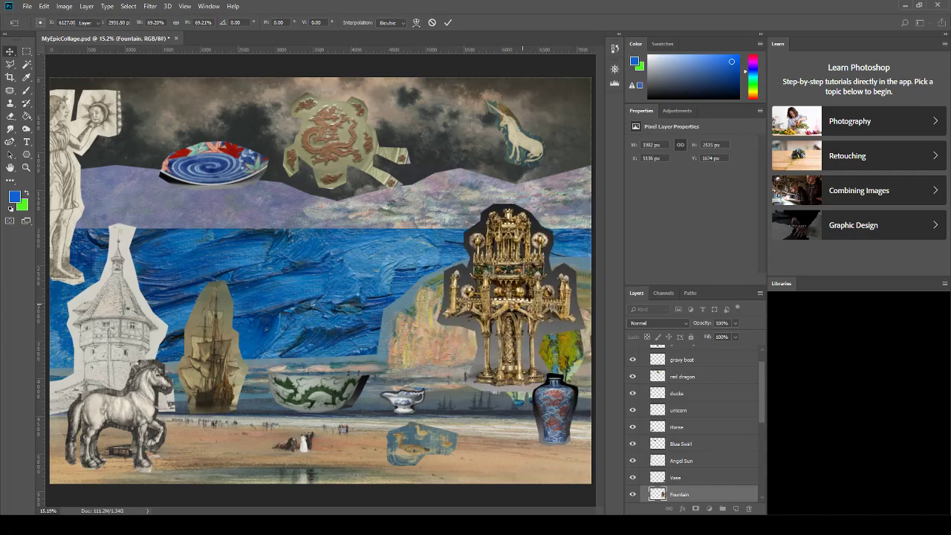
Reorder the Fountain layer between Blue Water and Sky, and raise it behind the cliff top to about X 5400 px, Y 1338 px.
scroll(760, 405, down, 5)
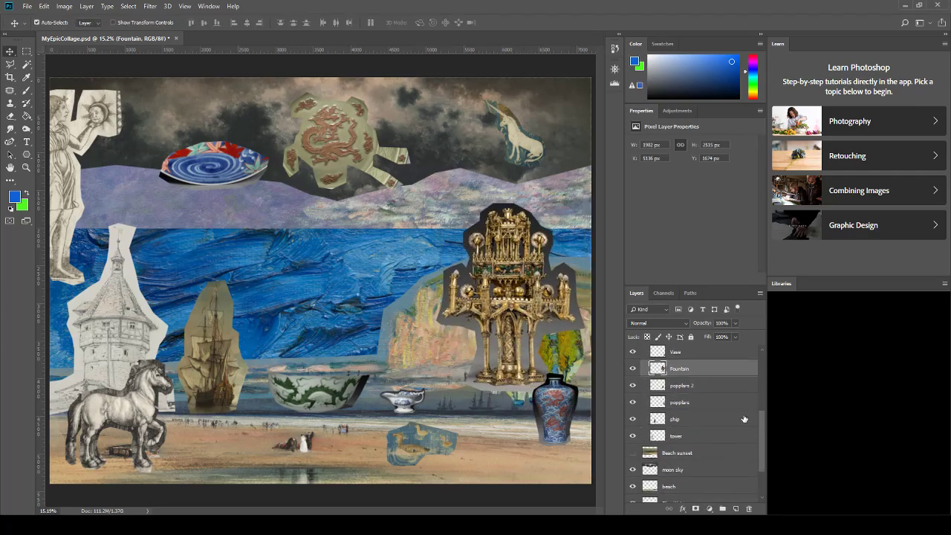
drag(695, 369, 691, 464)
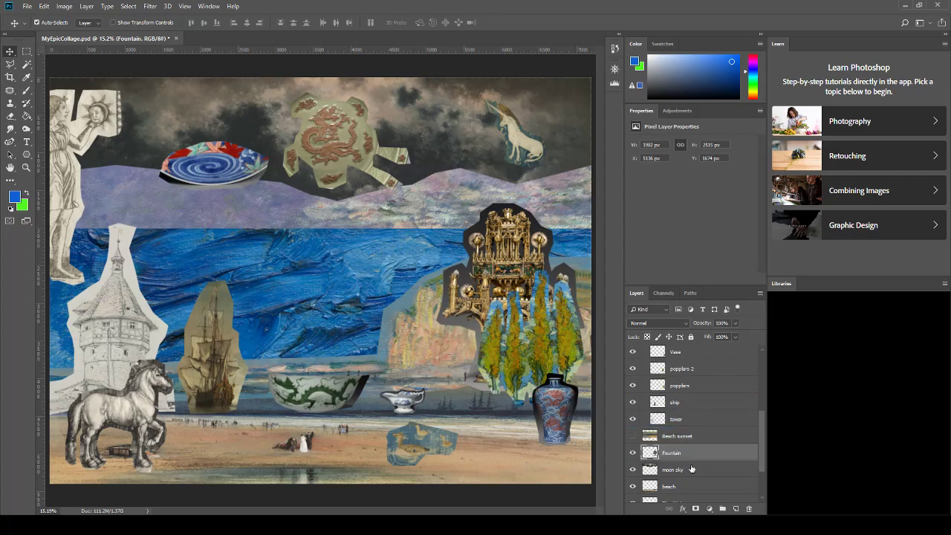
drag(697, 431, 696, 489)
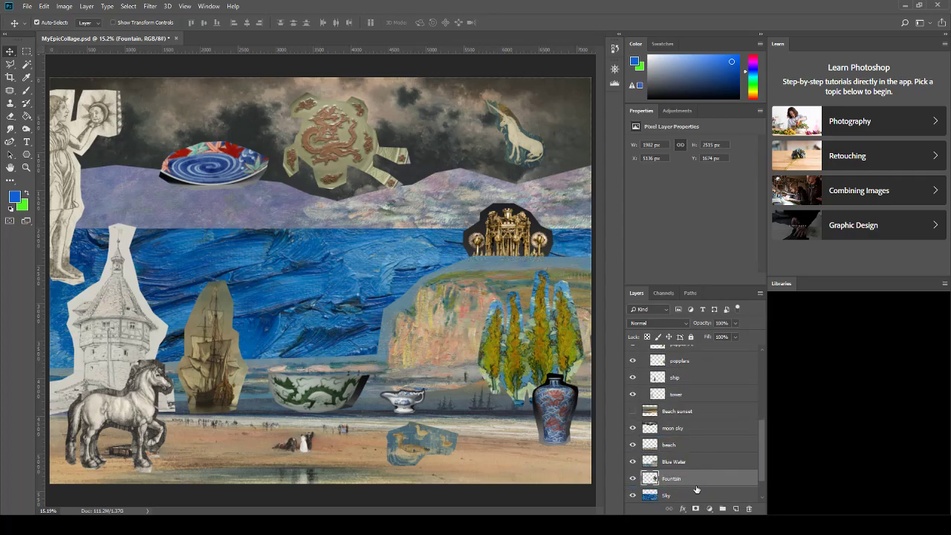
drag(506, 240, 528, 215)
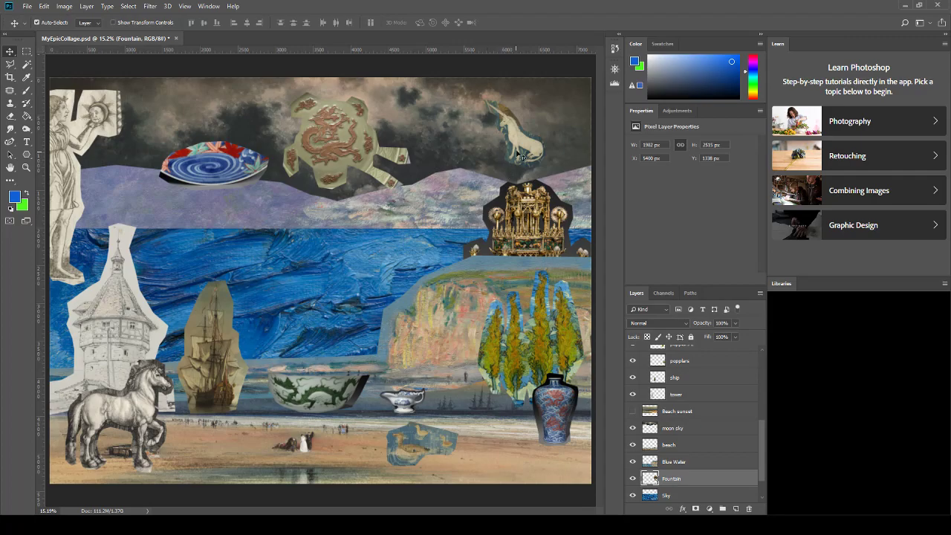
Scale the unicorn to about 66.3%, rotate it about -30.7° and stand it on the cliff edge at about X 4596 px, Y 2277 px.
drag(525, 145, 420, 257)
key(ctrl+t)
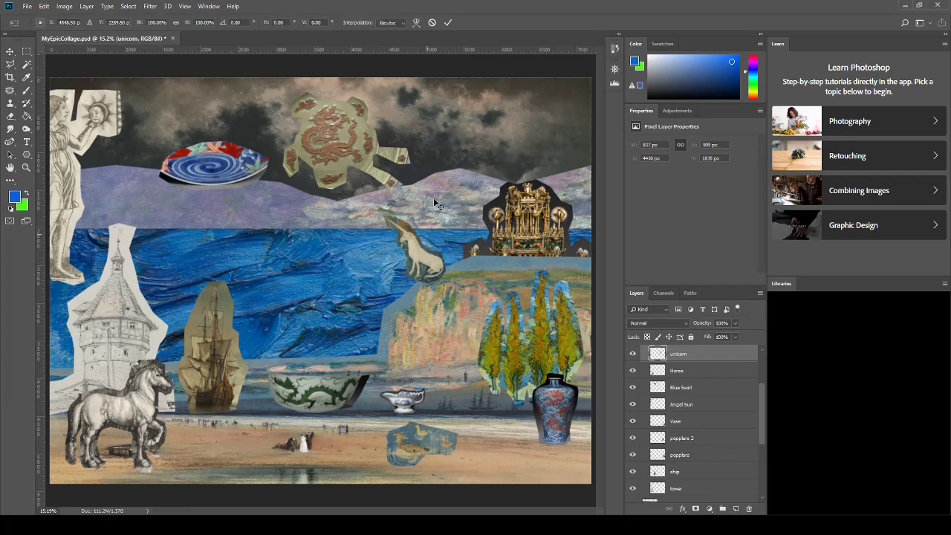
drag(461, 197, 429, 177)
drag(371, 241, 395, 252)
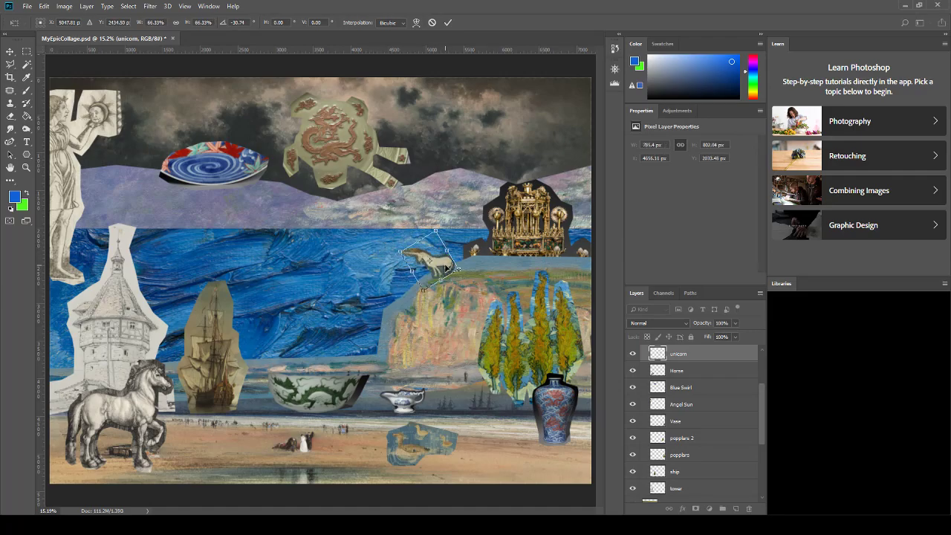
key(Return)
drag(440, 267, 437, 265)
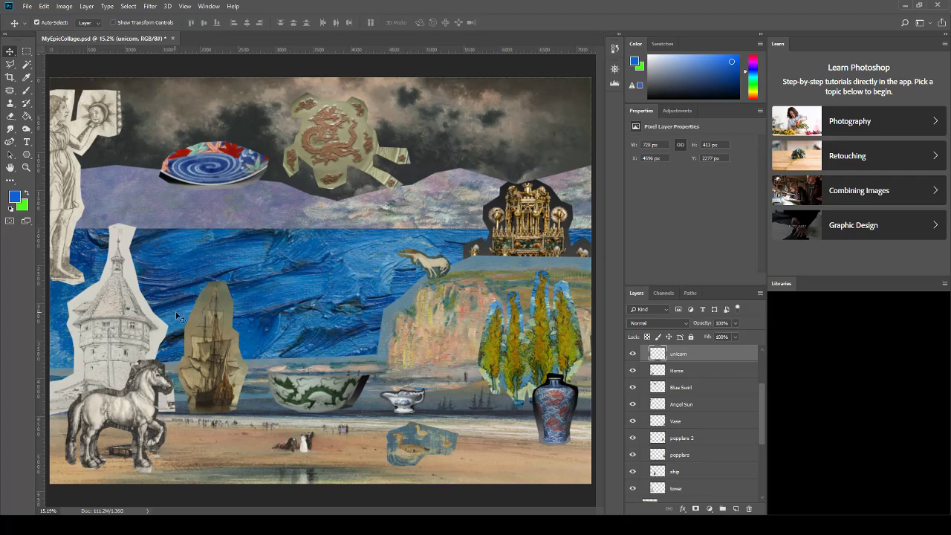
Shift the ship to about X 1798 px, Y 2686 px and swap the Blue Swirl plate and the red dragon across the sky.
click(231, 360)
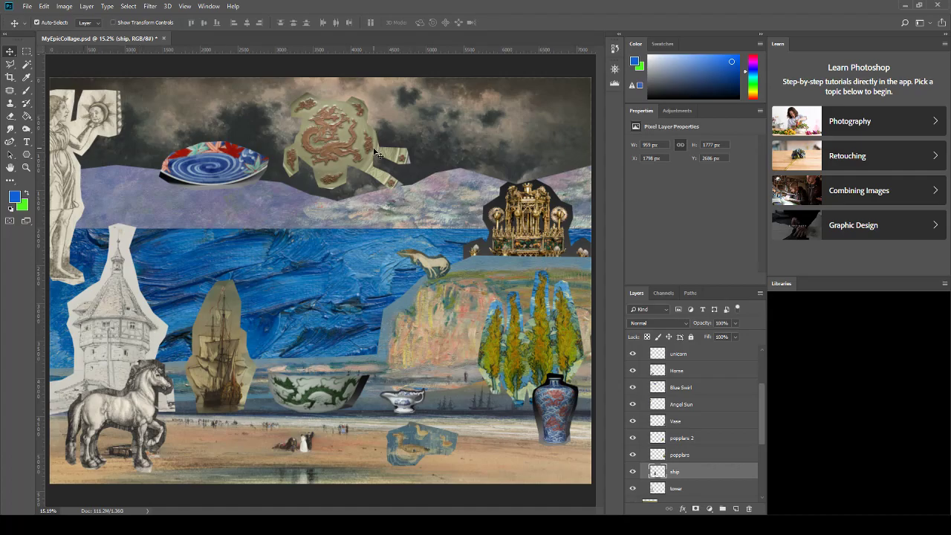
drag(226, 165, 490, 129)
drag(357, 145, 249, 169)
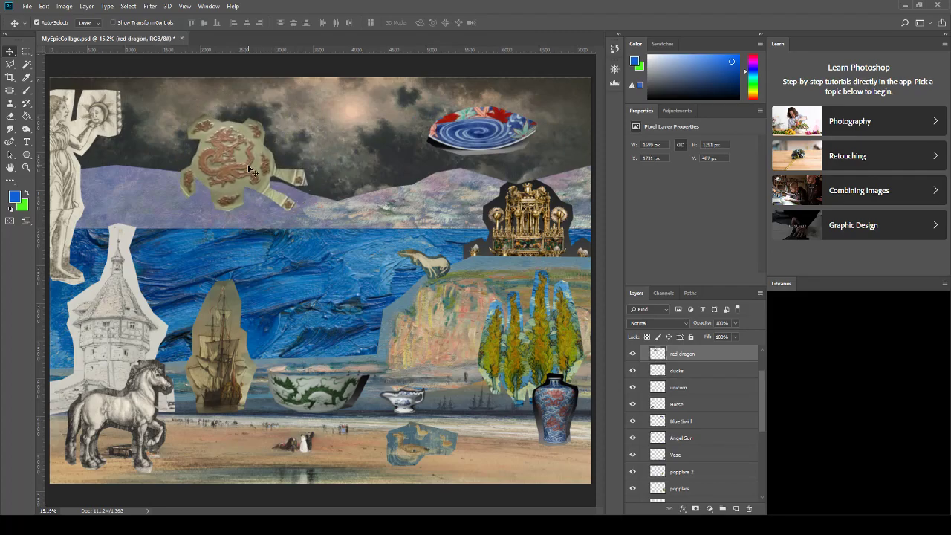
drag(226, 158, 223, 157)
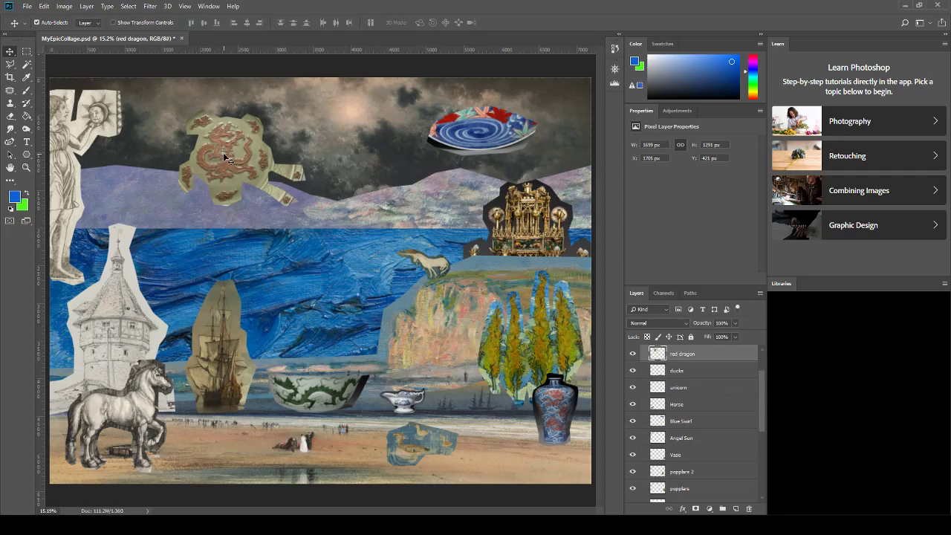
Lasso the copper cloud below the dragon on the red dragon layer, cut it out and paste it onto its own layer.
click(26, 167)
click(202, 126)
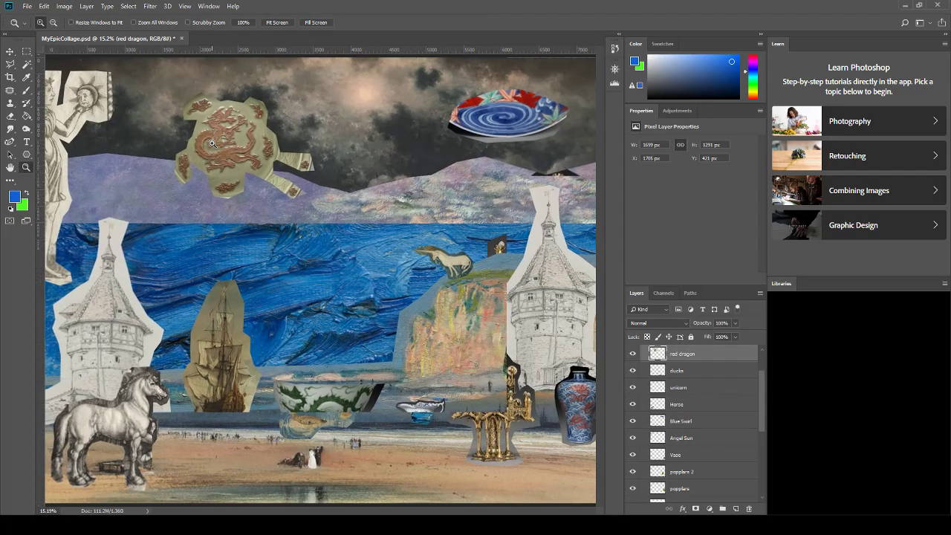
click(202, 127)
click(215, 148)
click(234, 171)
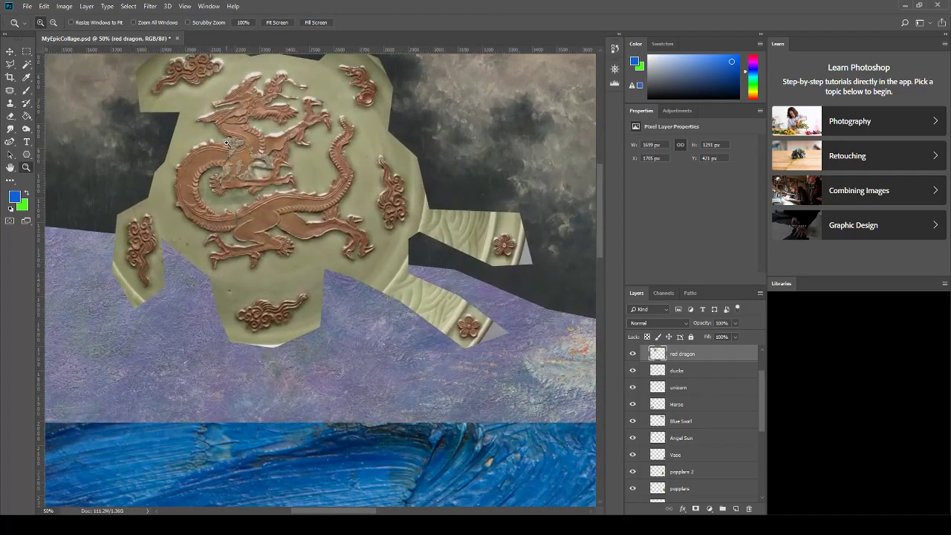
scroll(234, 171, up, 2)
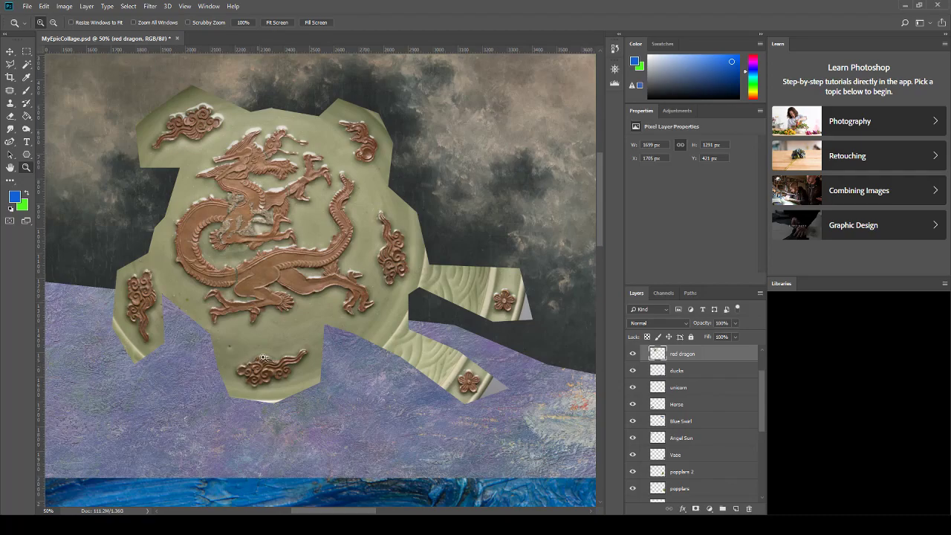
click(10, 64)
mouse_move(250, 343)
mouse_down()
mouse_move(218, 352)
mouse_move(230, 391)
mouse_move(248, 398)
mouse_move(291, 386)
mouse_move(316, 345)
mouse_move(251, 344)
mouse_up()
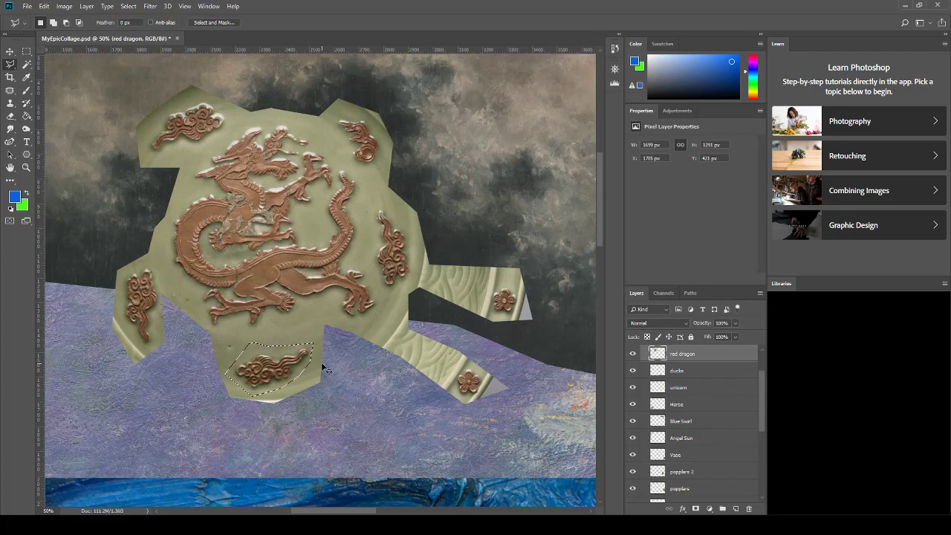
key(ctrl+x)
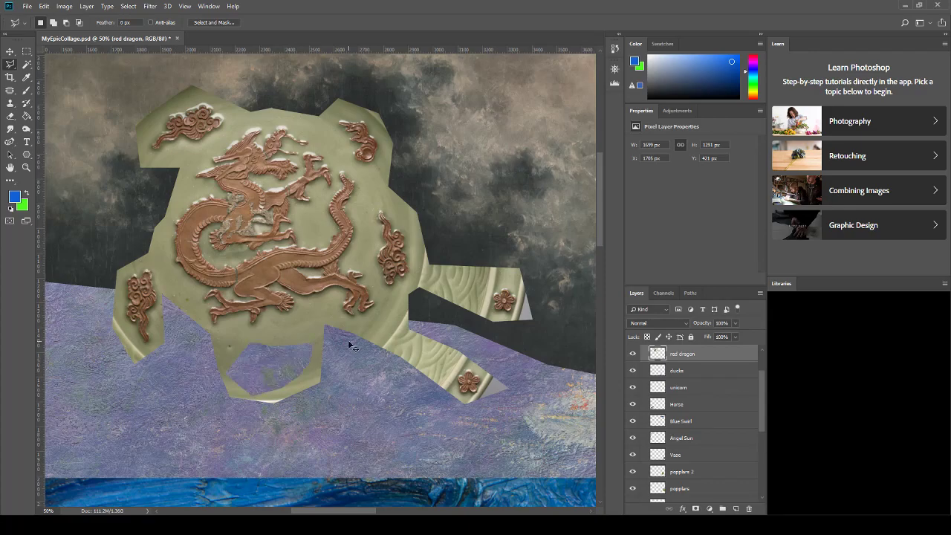
key(ctrl+v)
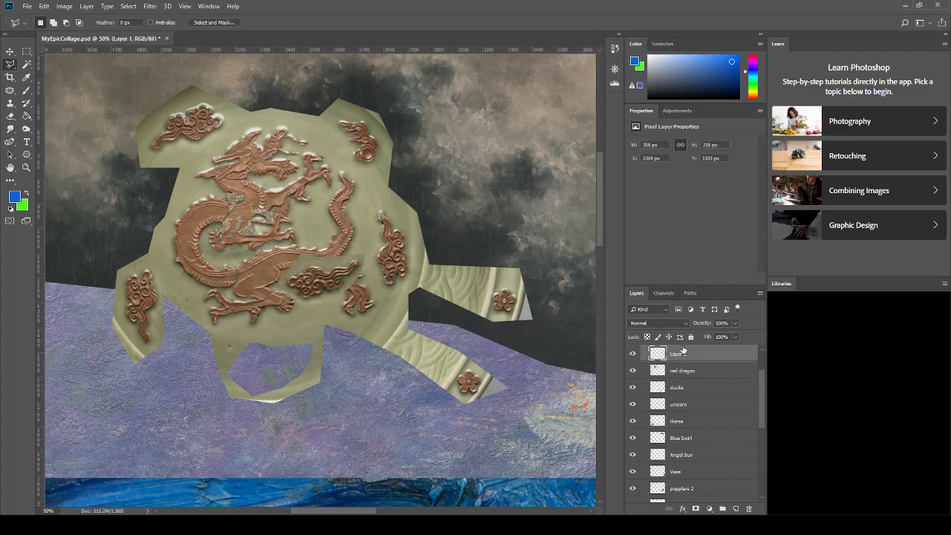
Name the pasted cloud layer cloud1 and move it into the dark sky to the upper right of the dragon.
double_click(678, 353)
key(Return)
click(10, 52)
drag(319, 281, 492, 113)
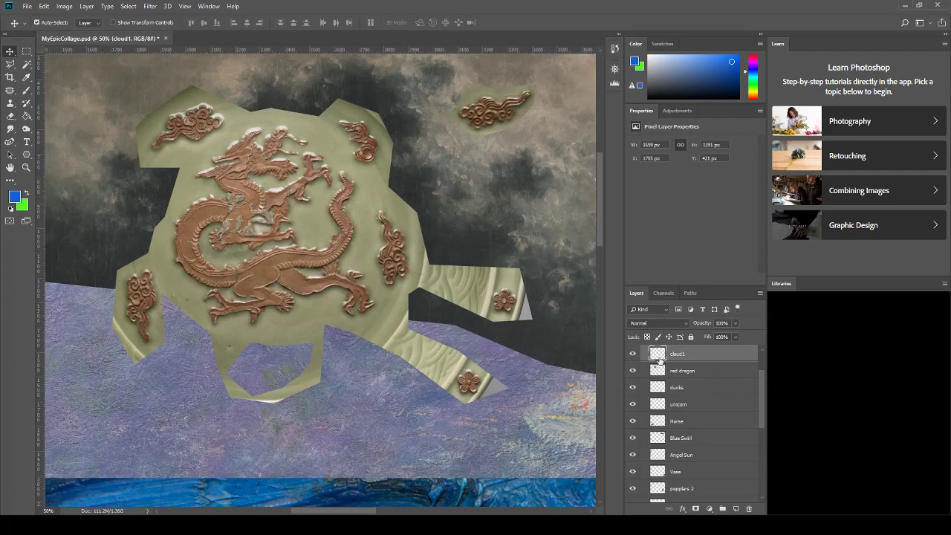
Cut the upper-left cloud out of the red dragon layer with a lasso selection and paste it onto a new layer.
click(713, 370)
click(11, 65)
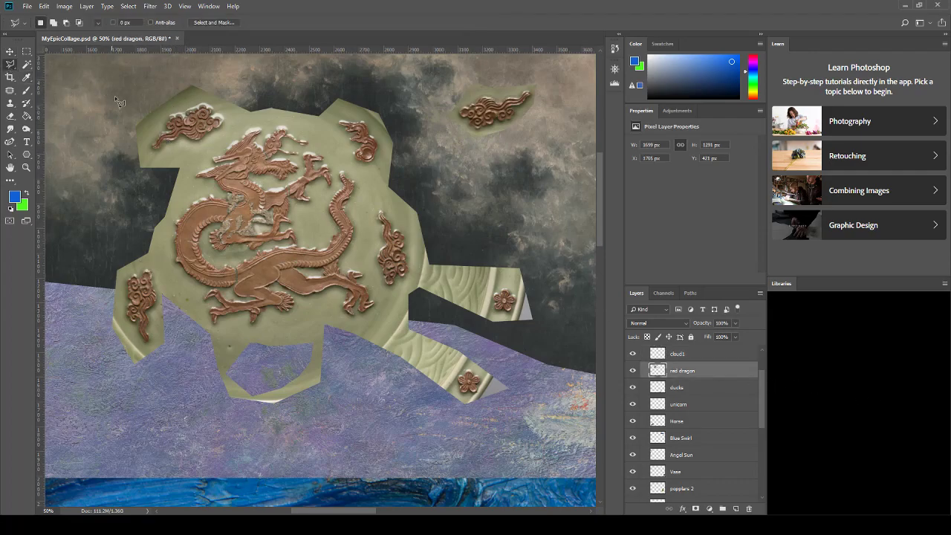
mouse_move(165, 117)
mouse_down()
mouse_move(146, 156)
mouse_move(192, 152)
mouse_move(234, 128)
mouse_move(217, 102)
mouse_move(176, 110)
mouse_up()
key(ctrl+x)
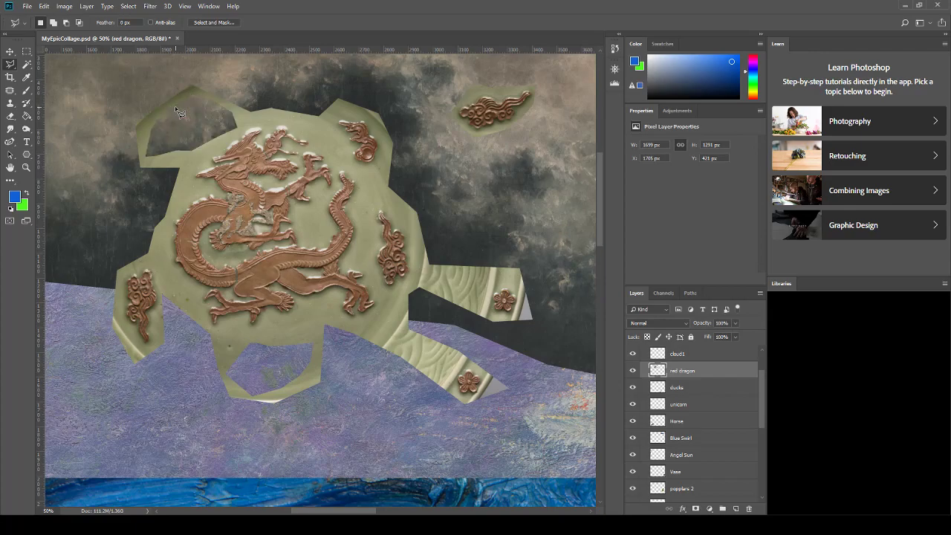
key(ctrl+v)
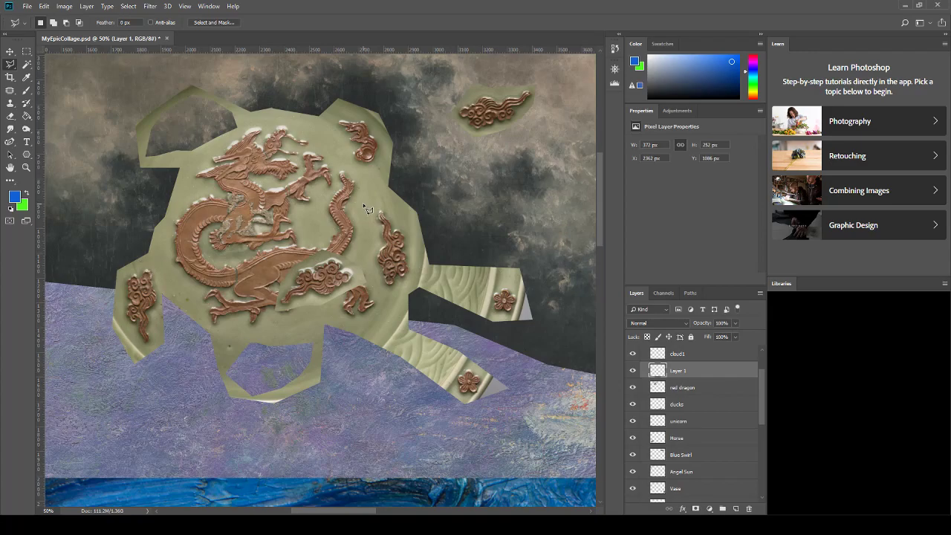
Rotate the pasted cloud slightly, place it below cloud1 at about X 3067 px, Y 678 px and name its layer clouod2.
key(ctrl+t)
drag(369, 219, 278, 329)
drag(309, 298, 485, 186)
key(Return)
double_click(682, 372)
text(cloud2)
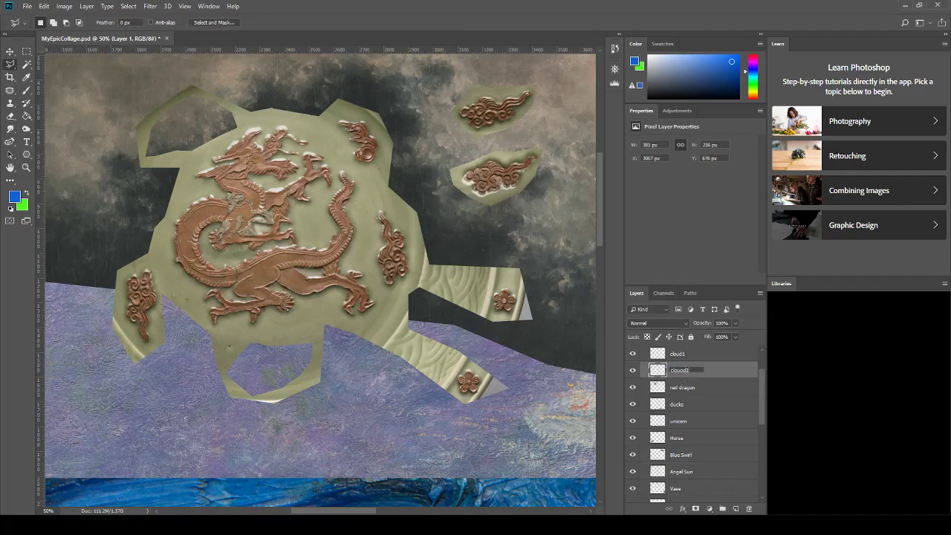
key(Return)
Outline the cloud to the right of the dragon, cut it from the red dragon layer and paste it onto a new layer.
click(375, 198)
click(390, 295)
click(406, 290)
click(416, 278)
double_click(418, 240)
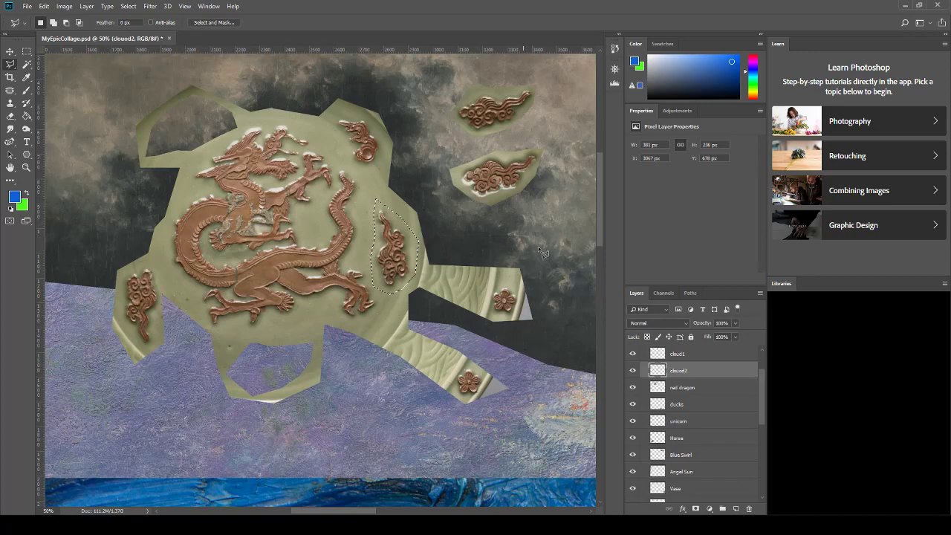
click(687, 389)
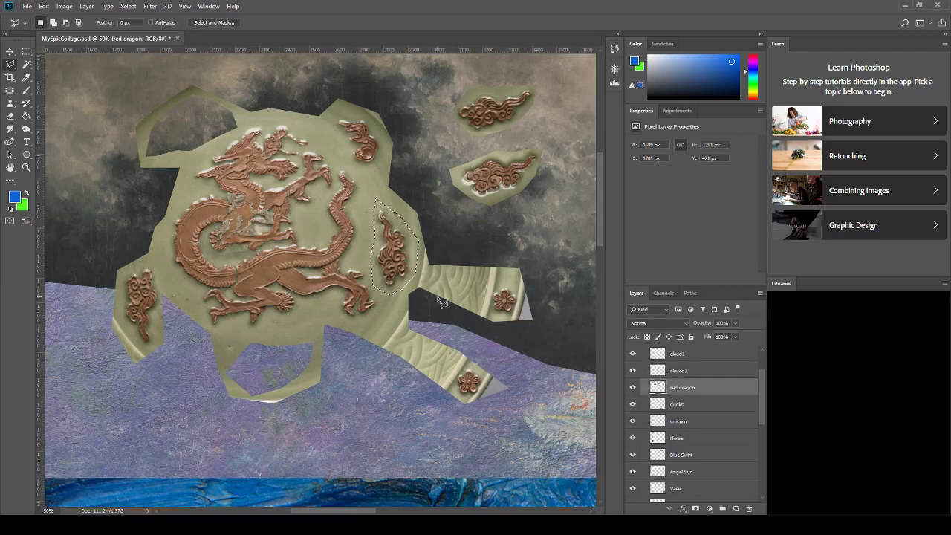
key(Delete)
key(ctrl+v)
Name the new layer cloud 3, then rotate it about 91° and place it at about X 3155 px, Y 916 px.
double_click(680, 388)
key(Return)
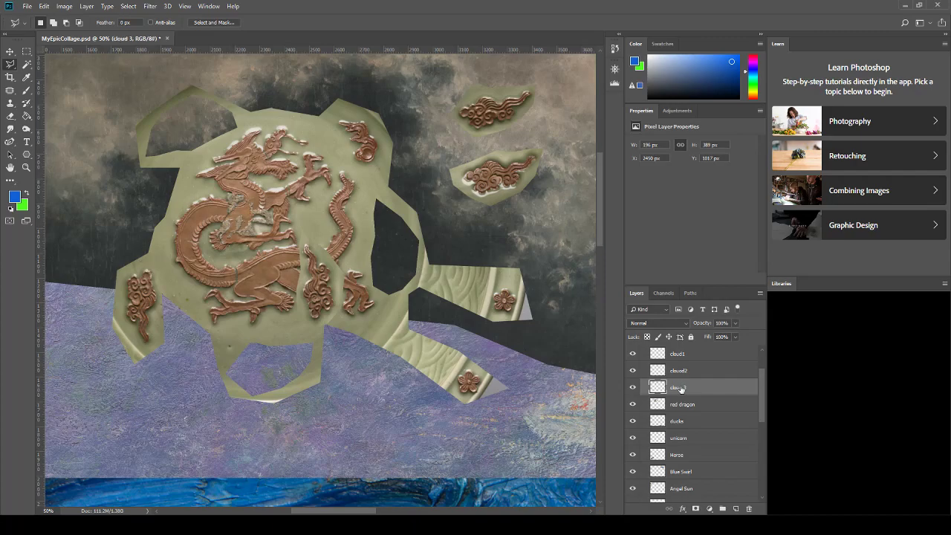
key(ctrl+t)
drag(338, 215, 389, 293)
drag(334, 283, 529, 235)
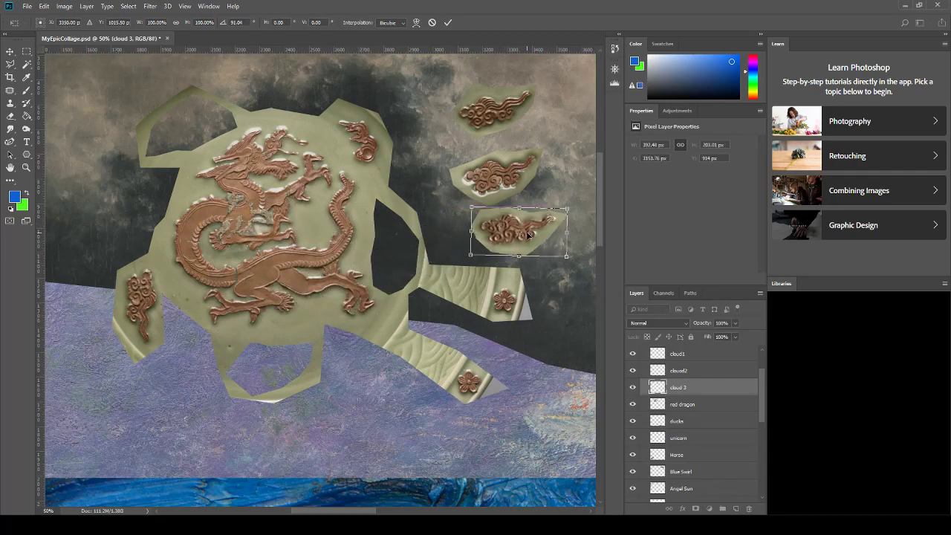
key(Return)
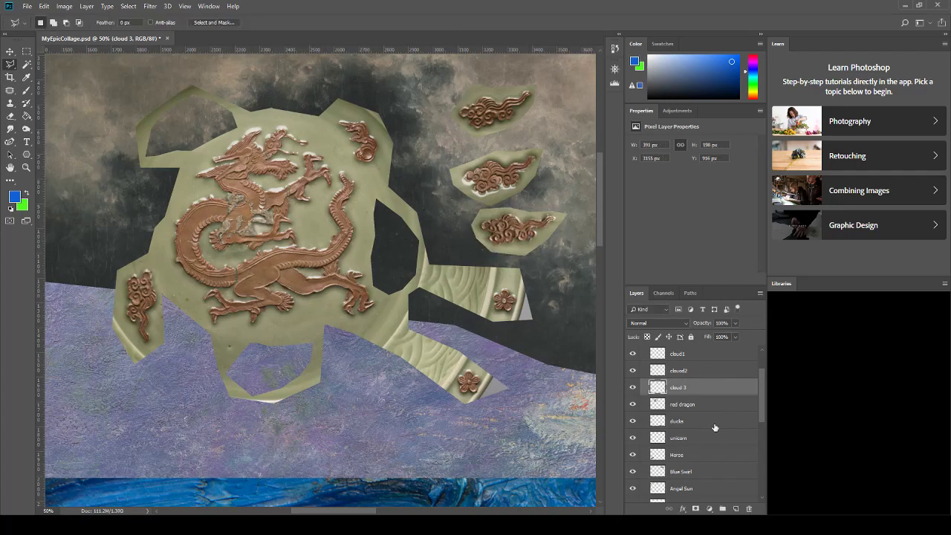
Cut the lower-left cloud from the red dragon layer onto its own layer and rotate it to lie horizontally.
click(715, 409)
mouse_move(146, 263)
mouse_down()
mouse_move(123, 280)
mouse_move(118, 316)
mouse_move(120, 336)
mouse_move(152, 357)
mouse_move(176, 322)
mouse_move(164, 266)
mouse_up()
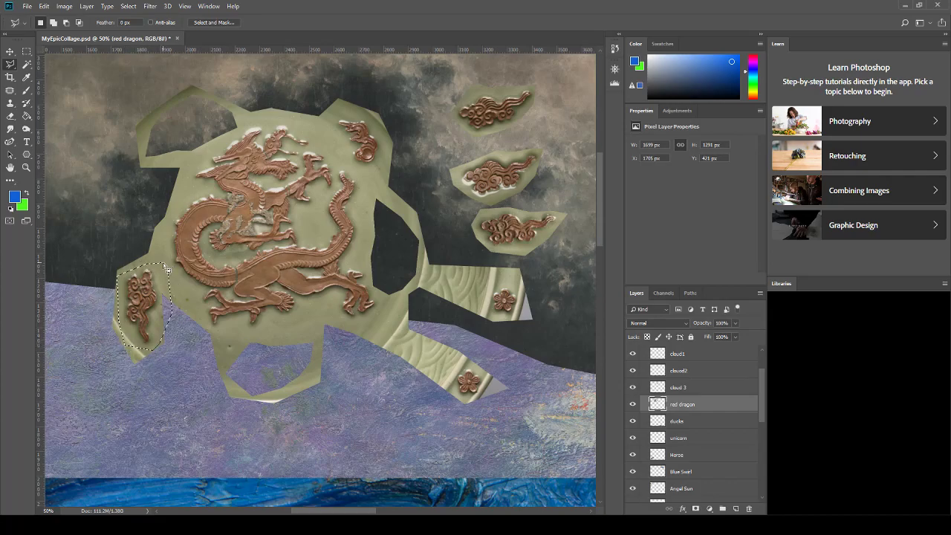
key(ctrl+shift+j)
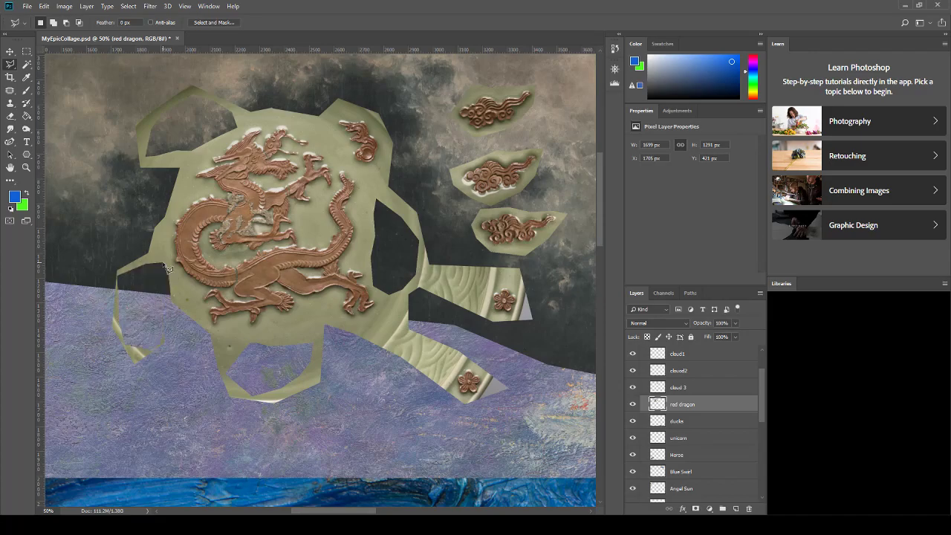
key(ctrl+v)
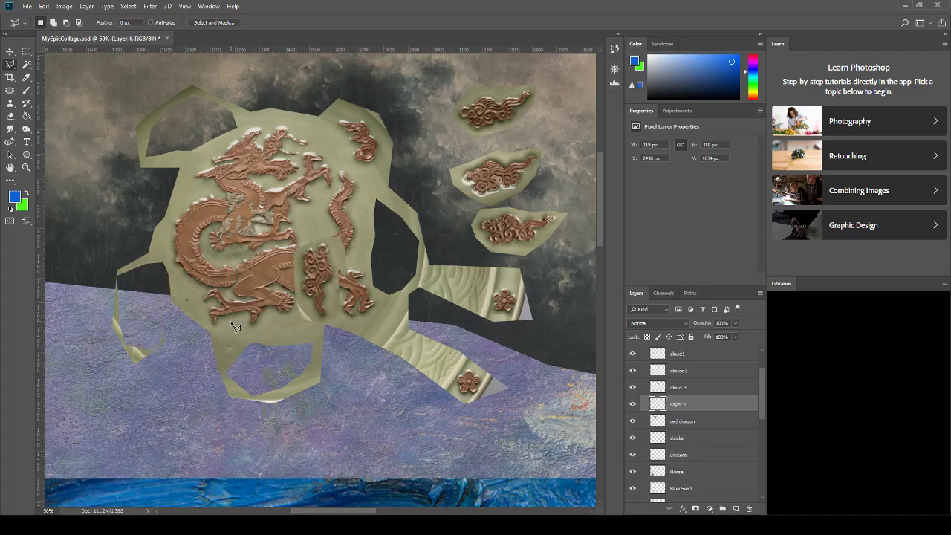
key(ctrl+t)
drag(373, 332, 392, 210)
key(Return)
key(l)
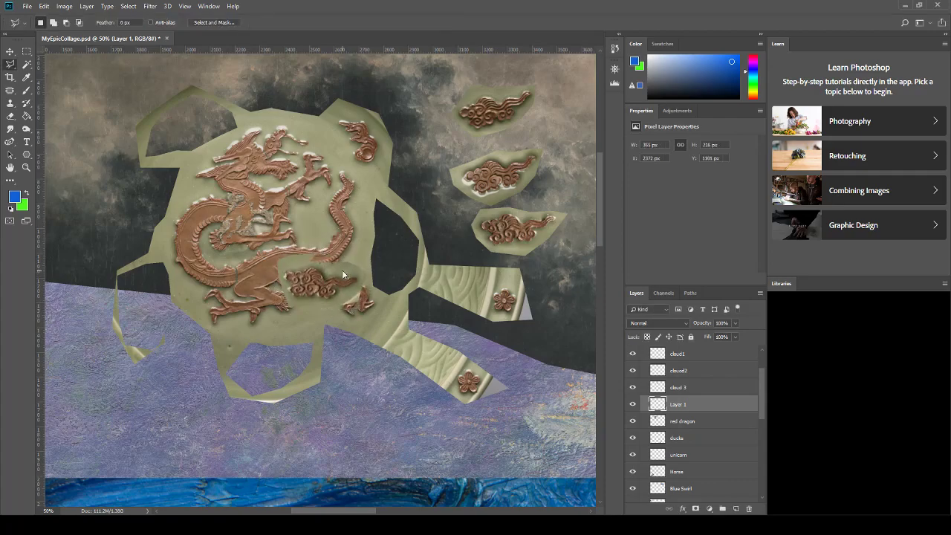
click(9, 51)
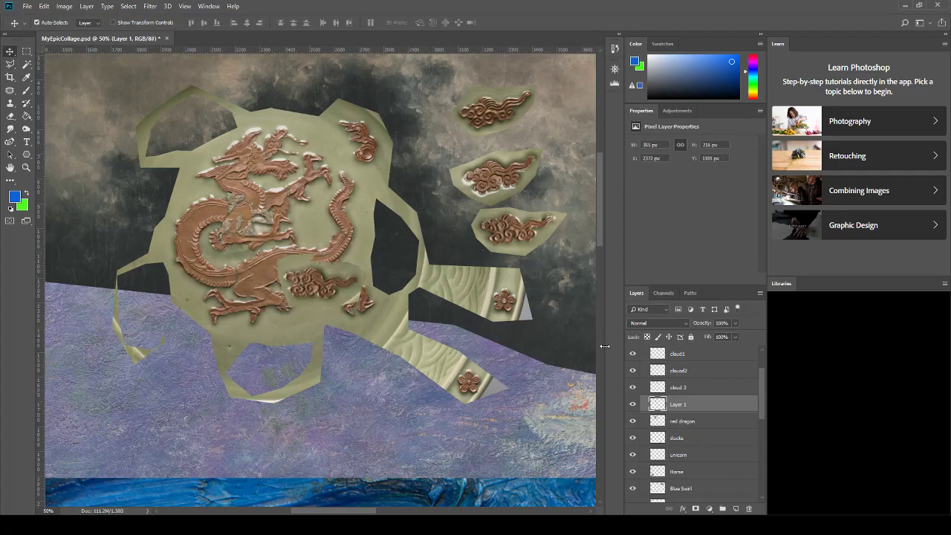
Name the rotated cloud's layer cloud4 and move it up beside cloud1, at about X 2782 px, Y 325 px.
double_click(684, 404)
text(cloud4)
key(Return)
scroll(684, 405, up, 1)
drag(313, 283, 421, 94)
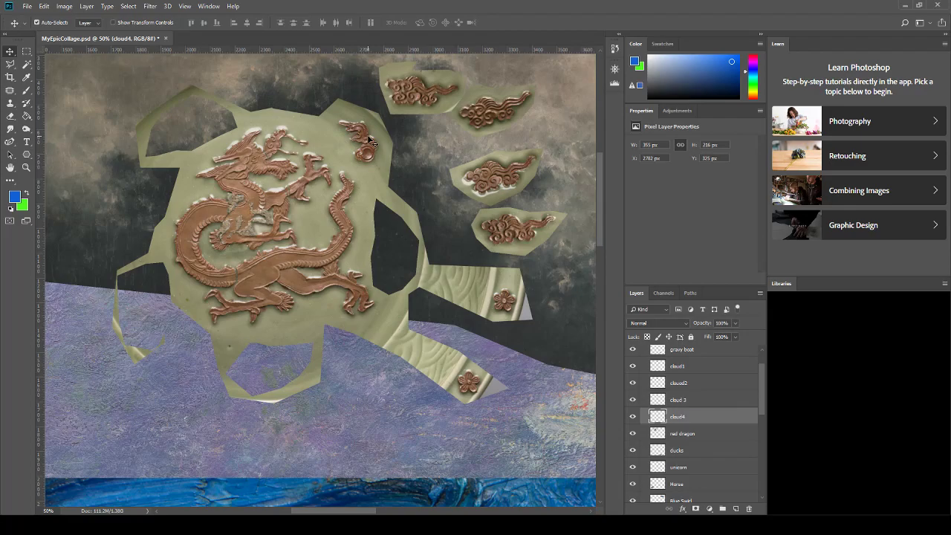
Lasso the flower on the upper strip of the red dragon layer, cut it out and paste it onto a new layer.
click(11, 66)
click(693, 438)
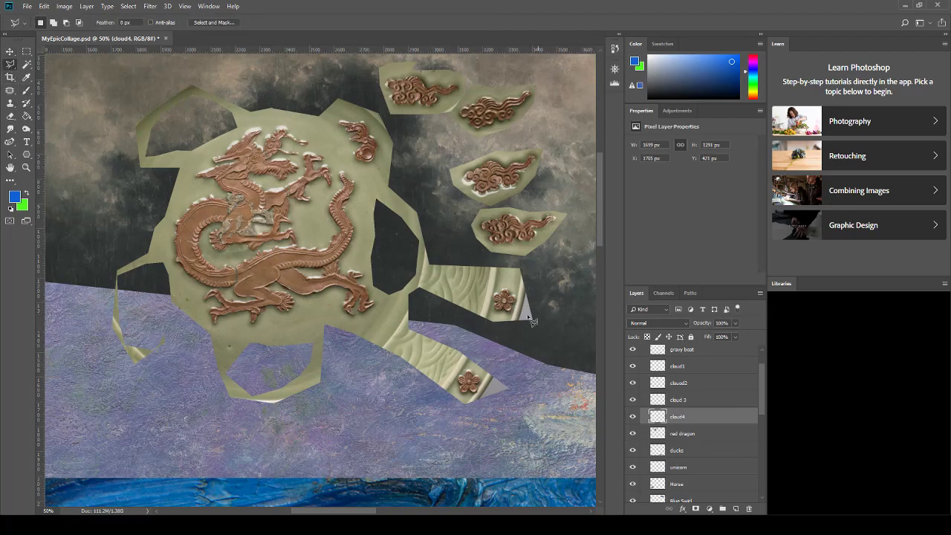
click(502, 285)
click(489, 293)
click(496, 313)
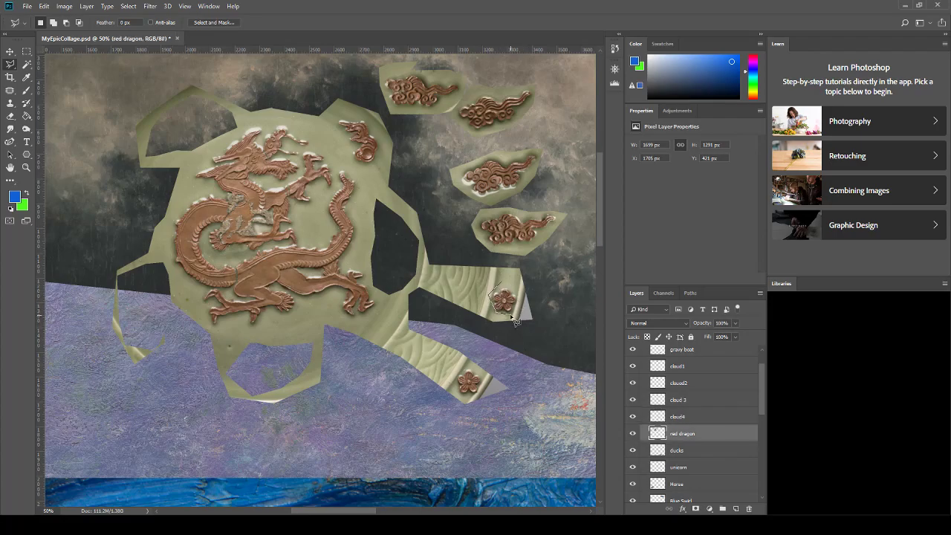
click(522, 306)
click(522, 290)
double_click(509, 282)
key(Delete)
key(ctrl+v)
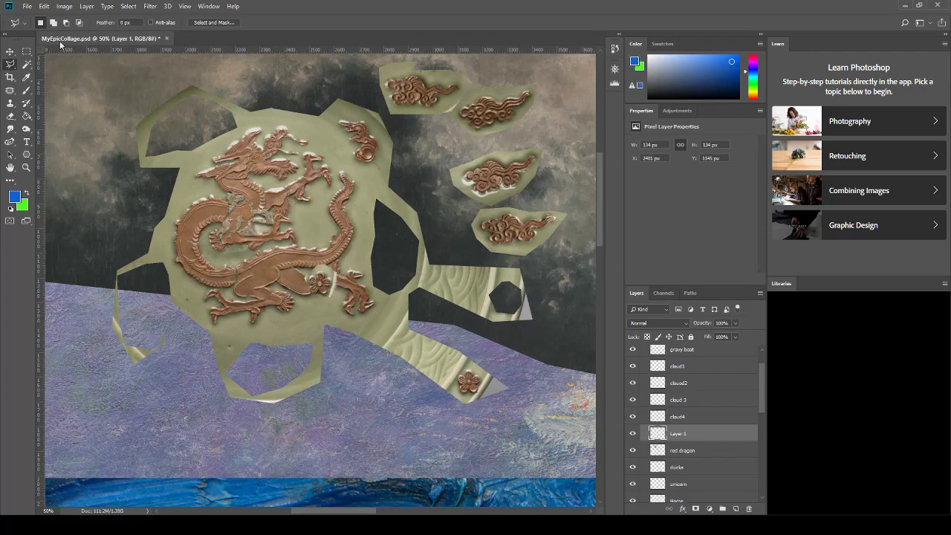
Move the pasted flower to the right of cloud1, at about X 3469 px, Y 475 px, and name its layer flower1.
click(10, 51)
drag(327, 283, 570, 110)
double_click(685, 433)
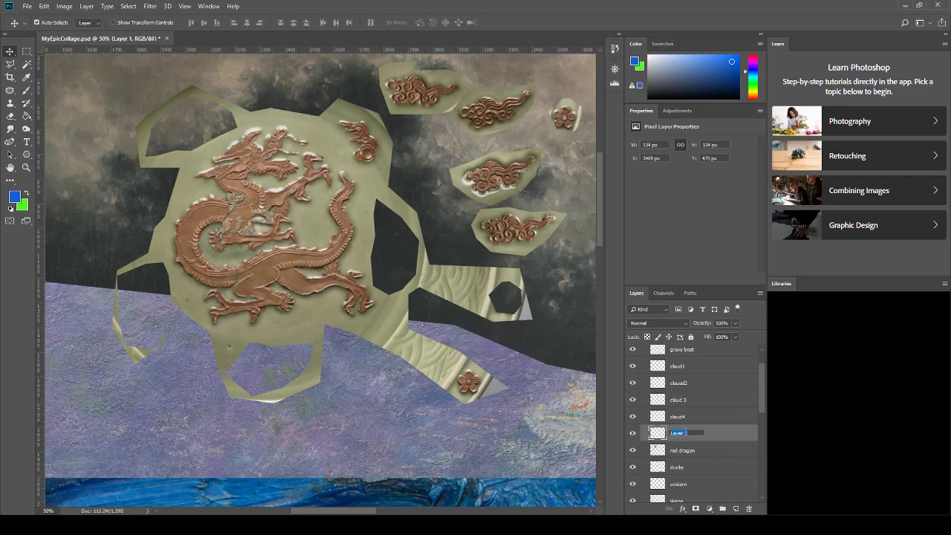
key(Return)
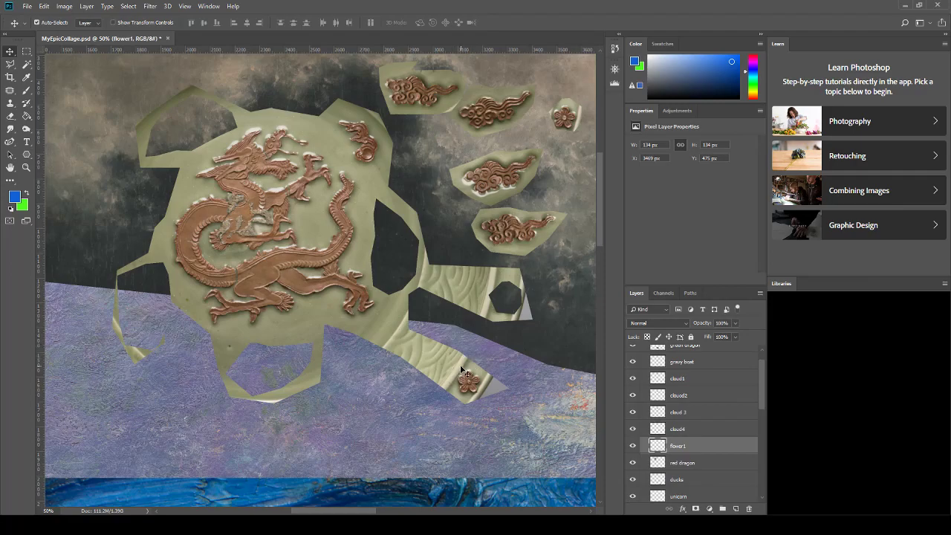
Cut the remaining flower from the lower strip of the red dragon layer and paste it onto a new layer.
click(691, 462)
key(l)
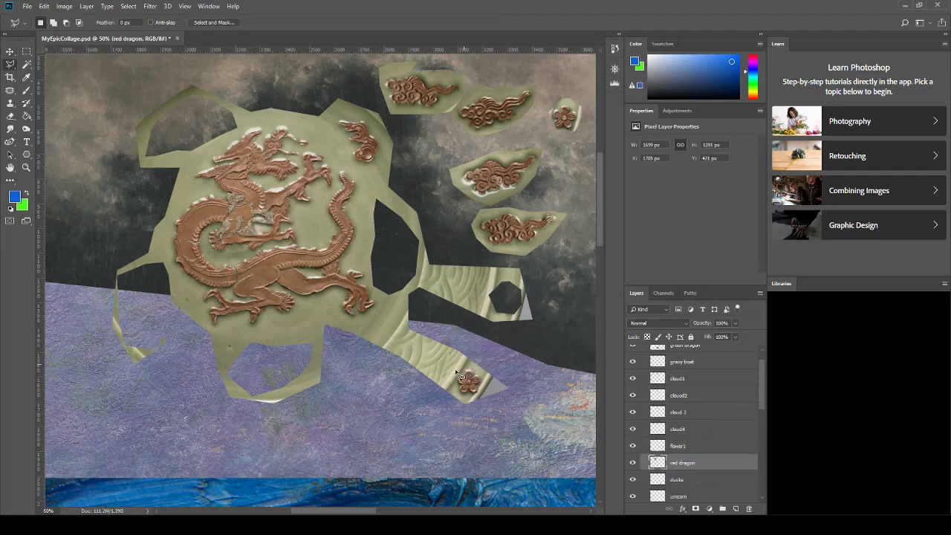
mouse_move(457, 394)
mouse_down()
mouse_move(494, 392)
mouse_move(472, 369)
mouse_up()
key(Delete)
key(ctrl+v)
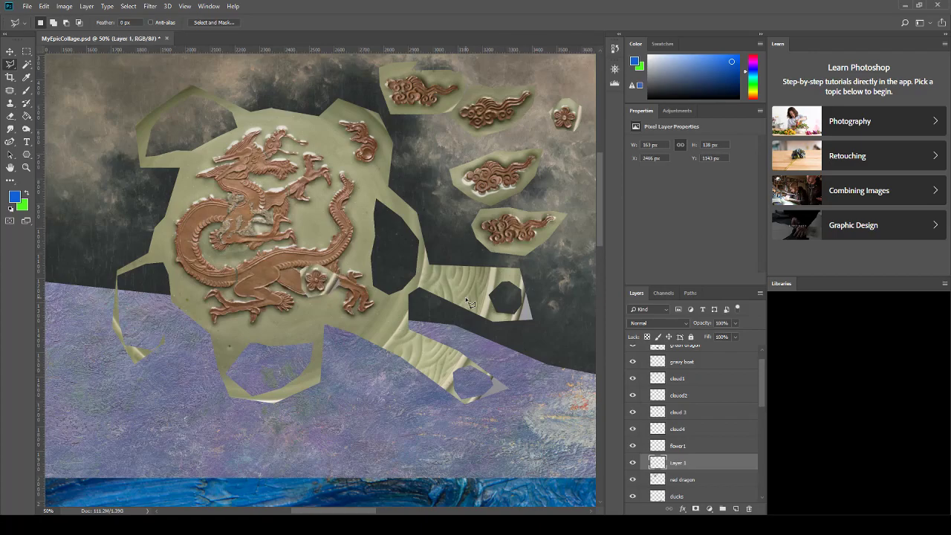
Name the second flower's layer flower 2 and place it below flower1 at about X 3494 px, Y 735 px.
double_click(678, 463)
text(flower 2)
key(Return)
click(10, 52)
drag(566, 117, 572, 181)
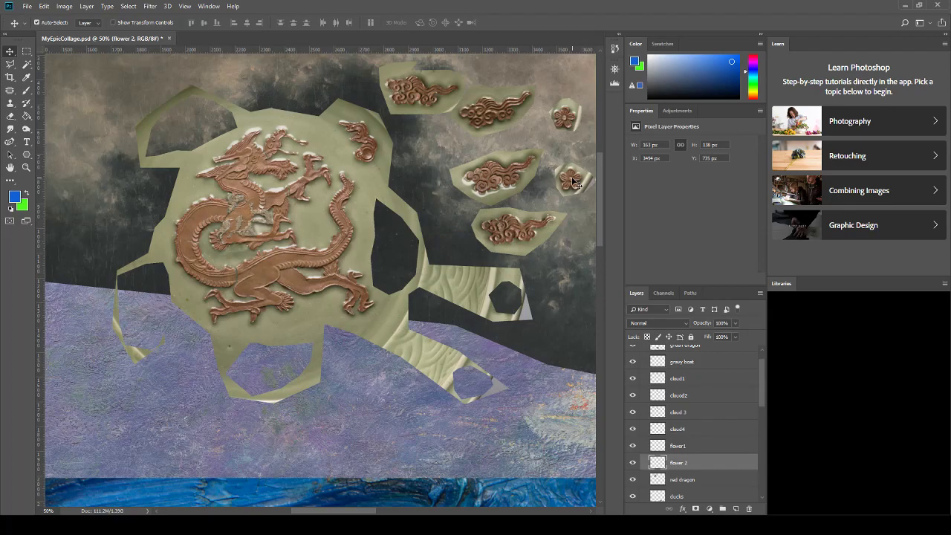
Shift the red dragon to about X 1699 px, Y 555 px and delete everything outside a lasso outline drawn closely around the dragon.
drag(349, 242, 340, 272)
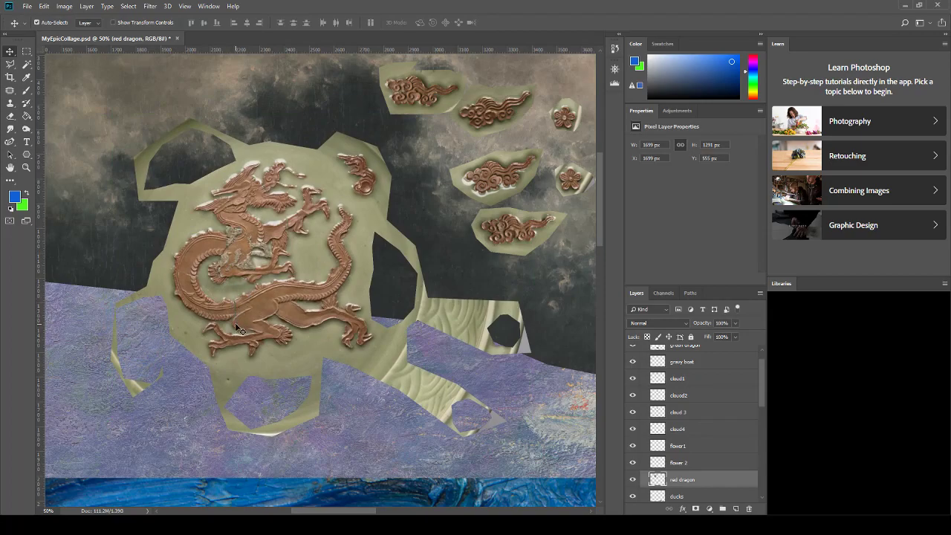
click(12, 65)
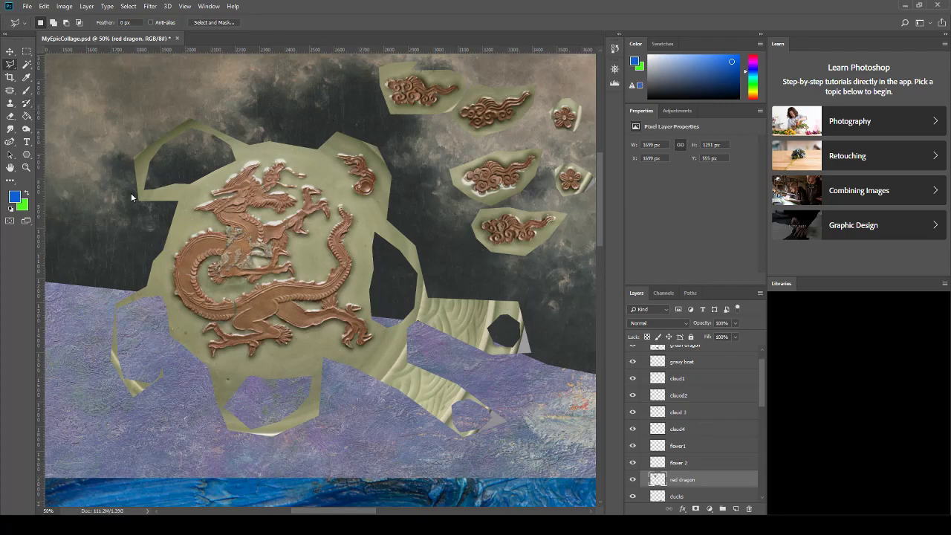
mouse_move(190, 223)
mouse_down()
mouse_move(163, 276)
mouse_move(166, 299)
mouse_move(177, 327)
mouse_move(215, 367)
mouse_move(286, 363)
mouse_move(335, 338)
mouse_move(351, 358)
mouse_move(382, 360)
mouse_move(368, 230)
mouse_move(338, 186)
mouse_move(281, 153)
mouse_move(249, 152)
mouse_move(196, 196)
mouse_move(196, 227)
mouse_up()
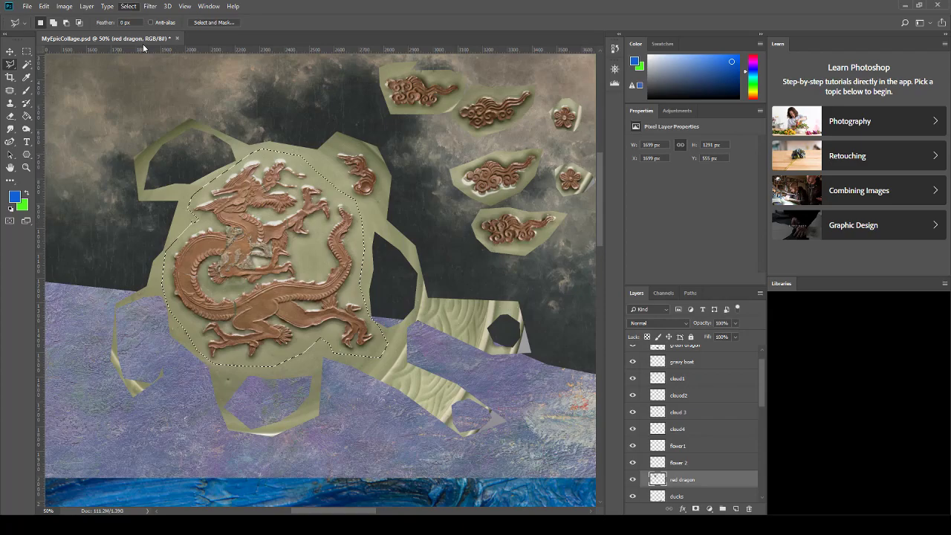
key(ctrl+shift+i)
key(Delete)
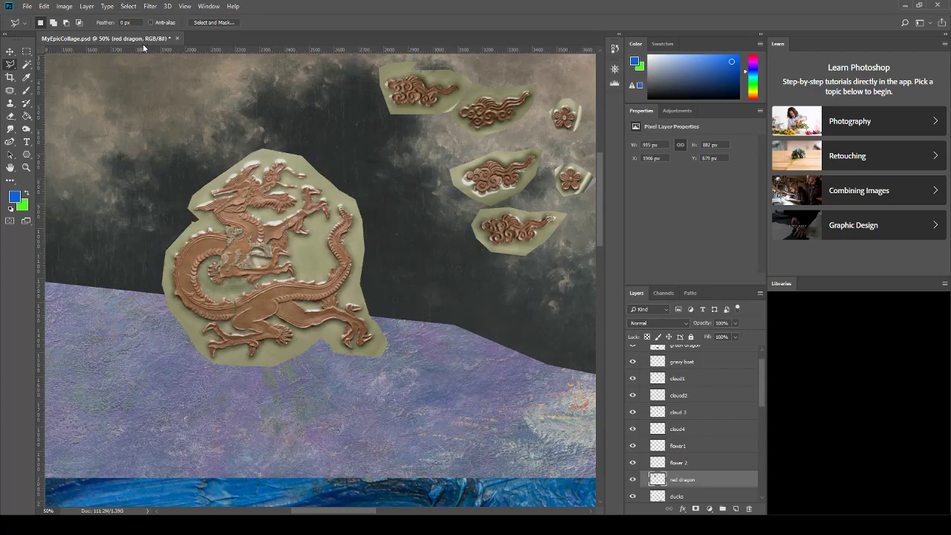
key(ctrl+minus)
key(ctrl+minus)
key(ctrl+minus)
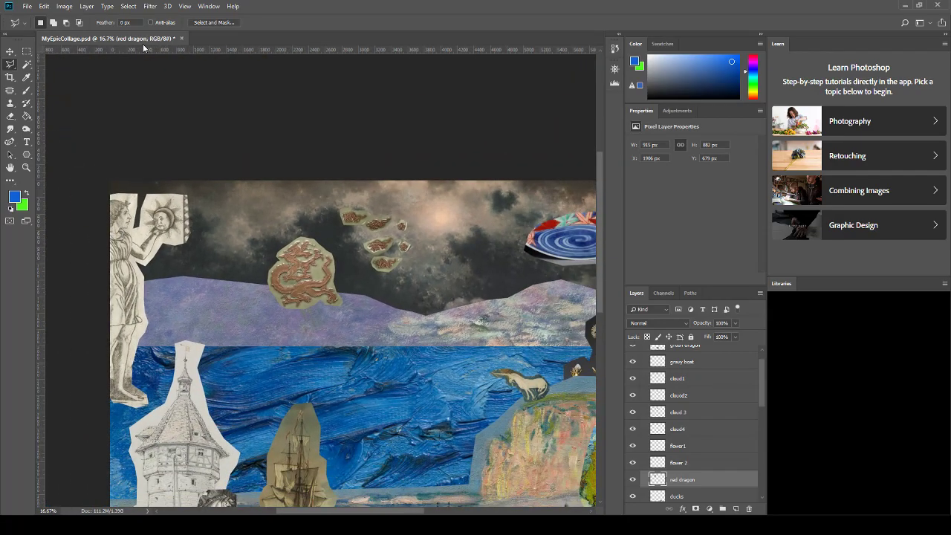
Move cloud4 over to the purple hills beside the statue and enlarge it to about 657 × 400 px.
click(286, 214)
key(Escape)
click(9, 53)
drag(361, 217, 231, 247)
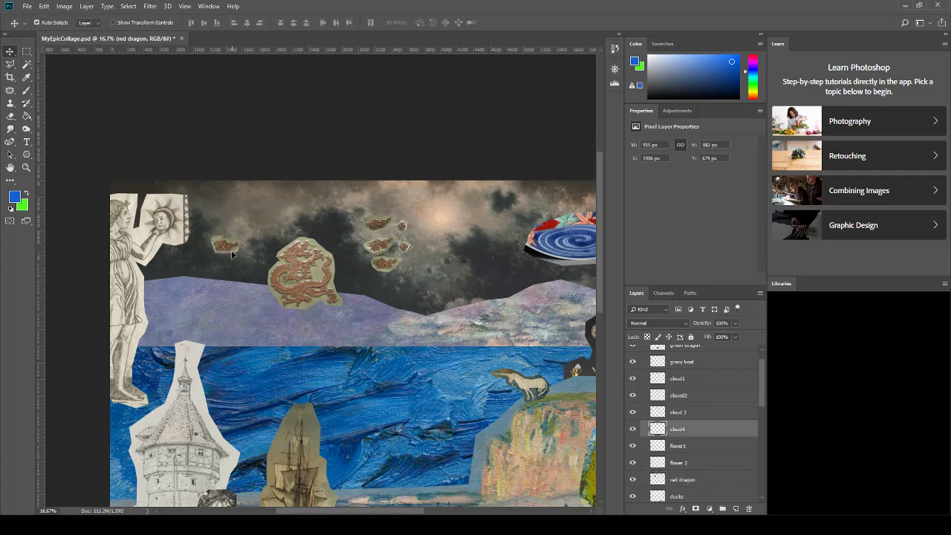
key(ctrl+t)
drag(225, 297, 246, 315)
key(Return)
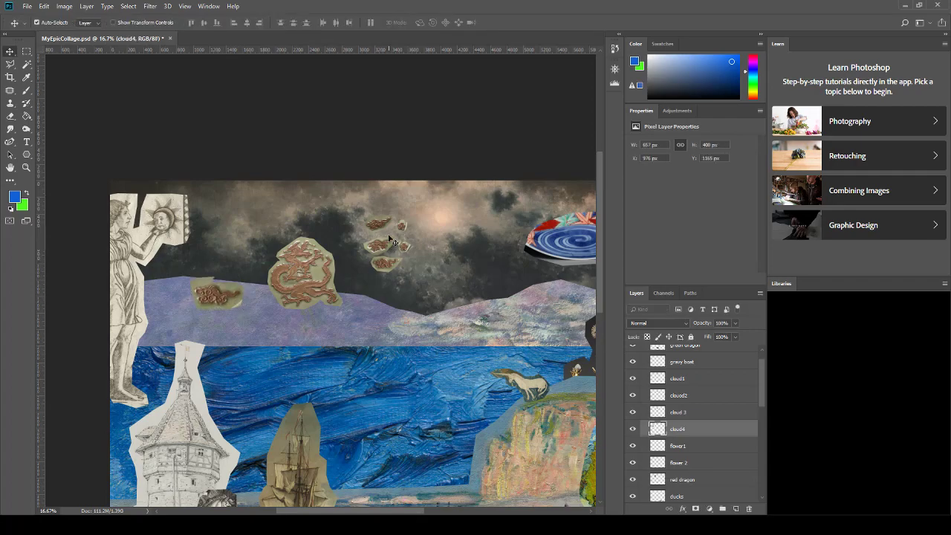
Move cloud1 into the sky above the red dragon at about X 1575 px, Y 257 px, and enlarge it to about 727 × 443 px.
click(376, 224)
drag(376, 225, 299, 233)
key(ctrl+t)
key(Return)
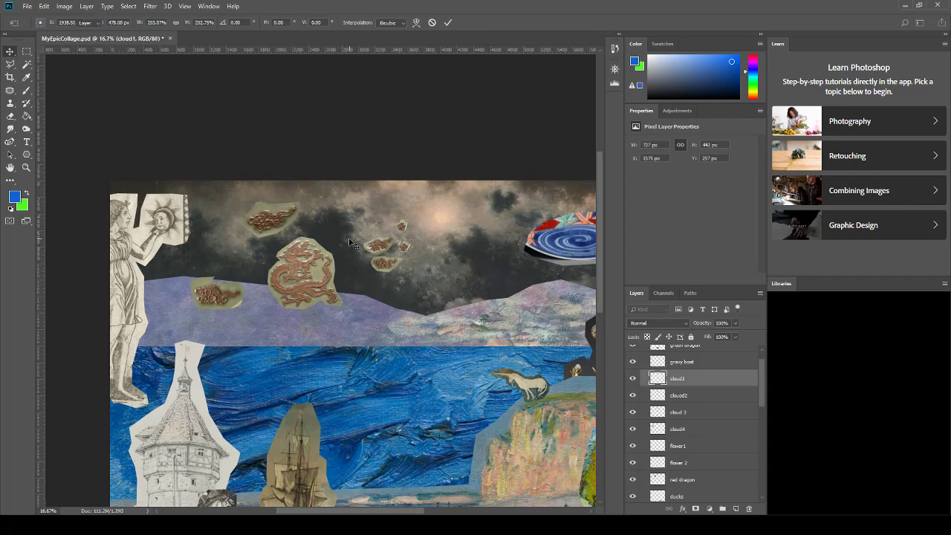
Scale clouod2 to about 207.6% and place it in the sky to the right of cloud1, at about X 2587 px, Y 270 px.
click(367, 247)
key(ctrl+t)
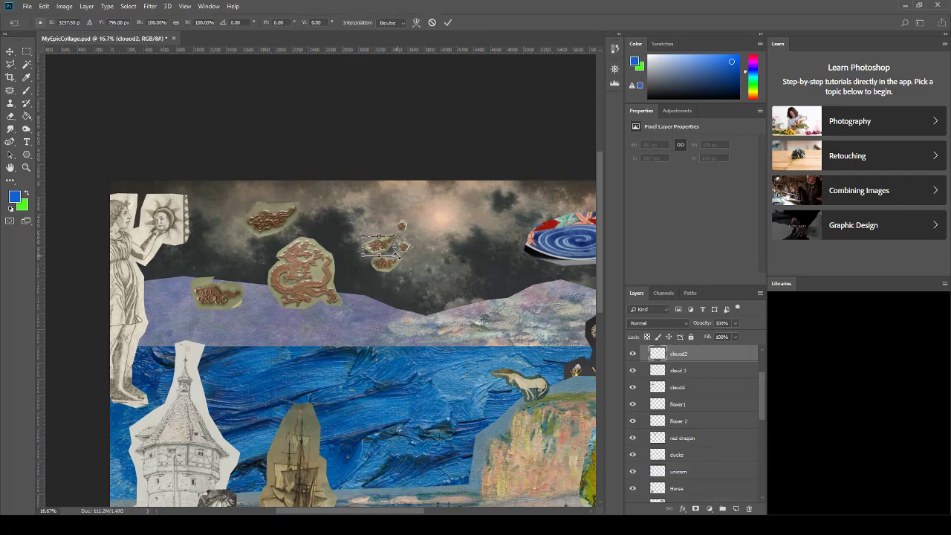
drag(426, 280, 428, 280)
drag(383, 259, 343, 225)
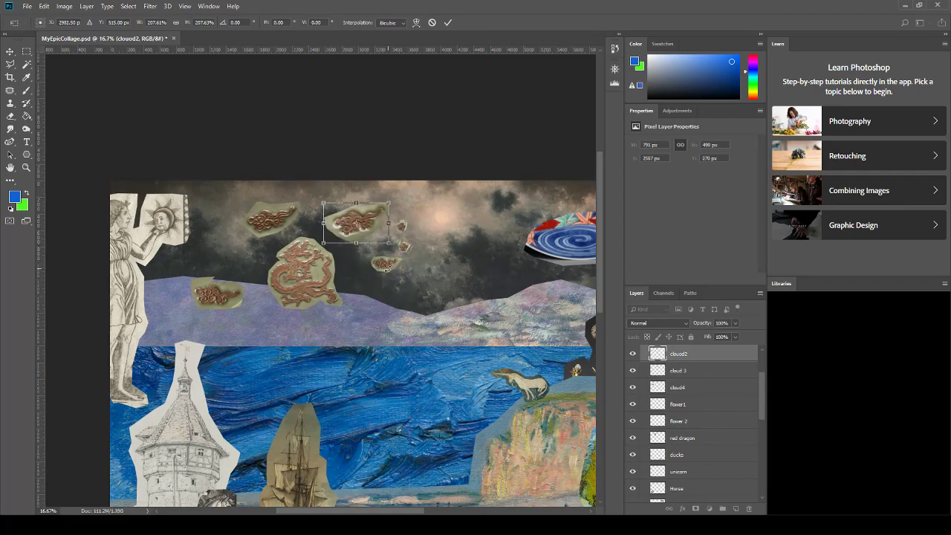
key(Return)
Enlarge cloud 3 to about 784 × 397 px.
click(383, 268)
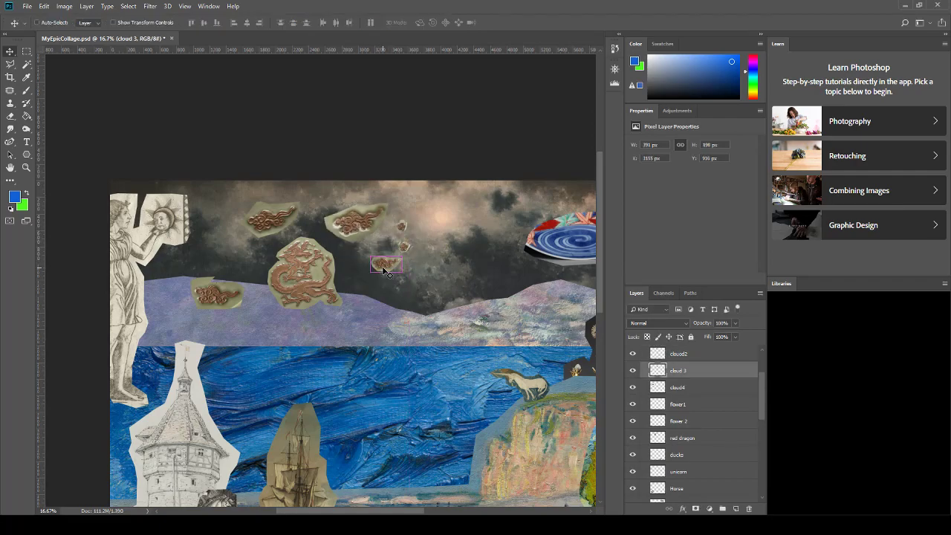
key(ctrl+t)
drag(403, 271, 436, 288)
key(Return)
Move flower 2 and flower1 down onto the blue water, enlarging them to about 406 × 344 px and 425 × 425 px.
drag(404, 247, 356, 400)
key(ctrl+t)
key(Return)
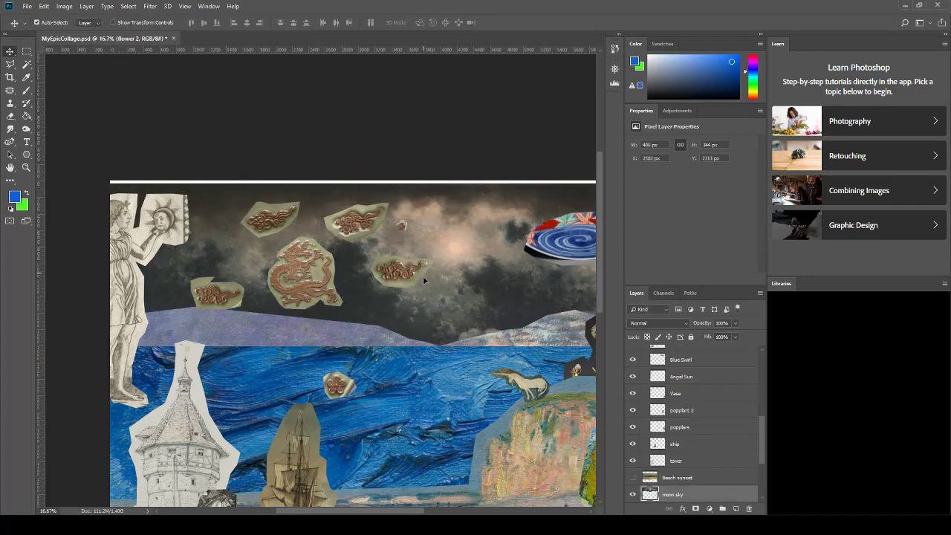
drag(424, 283, 451, 427)
key(ctrl+t)
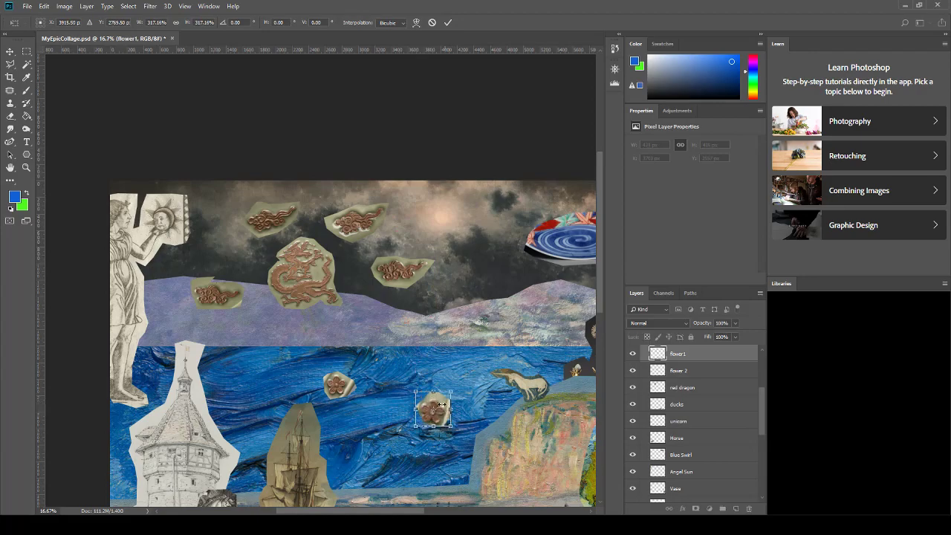
key(Return)
Move flower1 onto the beach to the right of the horse and flower 2 onto the cliff below the unicorn.
scroll(440, 406, down, 5)
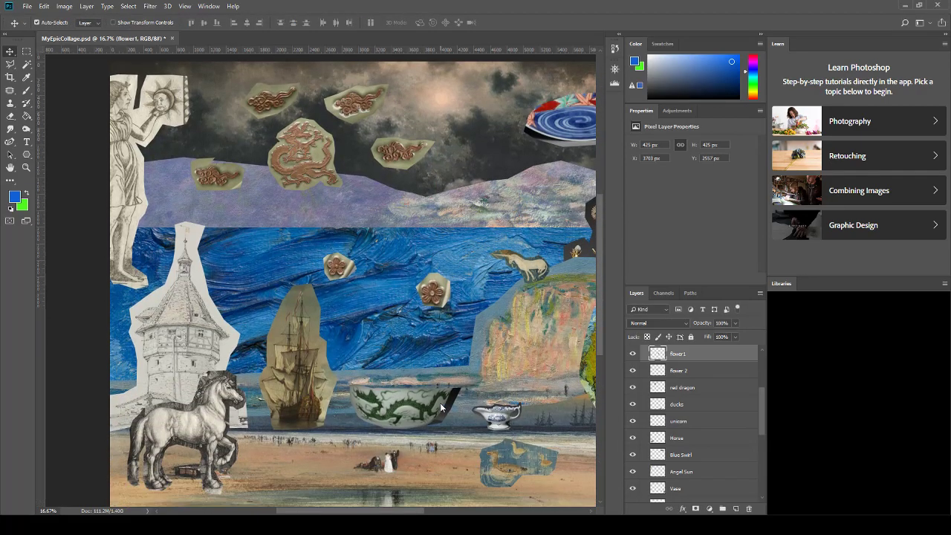
scroll(441, 407, down, 1)
drag(438, 281, 289, 459)
drag(337, 249, 551, 313)
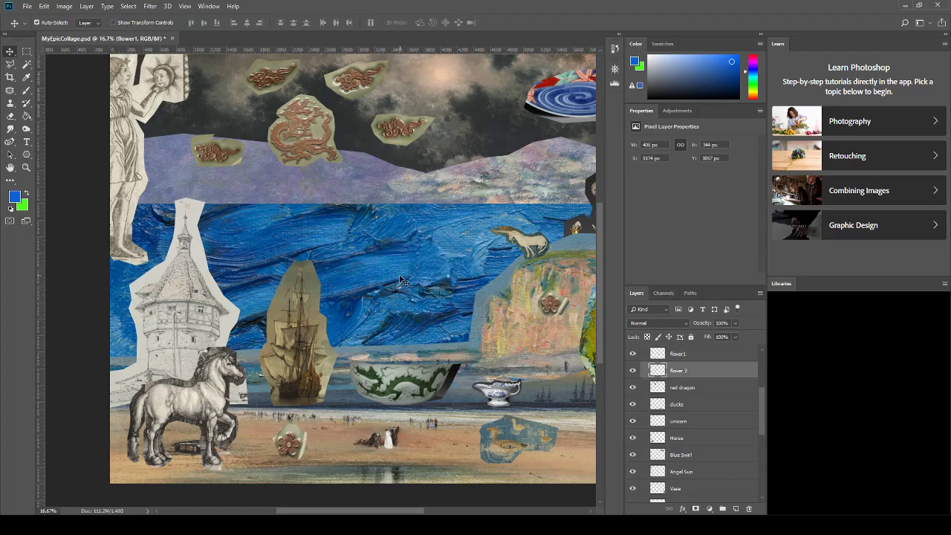
Move the red dragon down onto the blue water above the green dragon bowl, at about X 2896 px, Y 2071 px.
scroll(401, 279, up, 1)
scroll(401, 280, up, 2)
drag(315, 228, 398, 347)
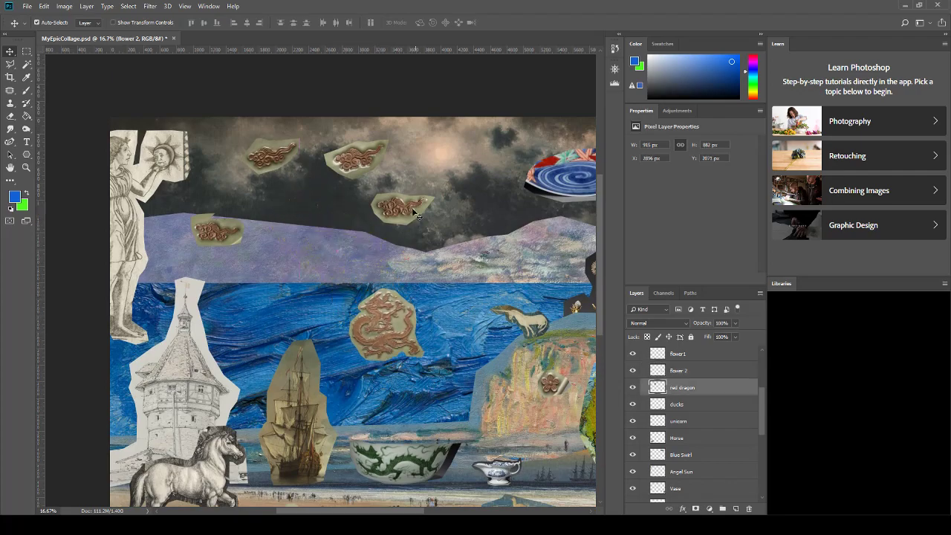
Shift all four clouds slightly to the right, raising cloud4 a little to about X 1228 px, Y 997 px.
click(406, 214)
drag(406, 214, 429, 212)
drag(380, 164, 394, 162)
click(276, 151)
drag(276, 151, 283, 152)
drag(228, 231, 249, 214)
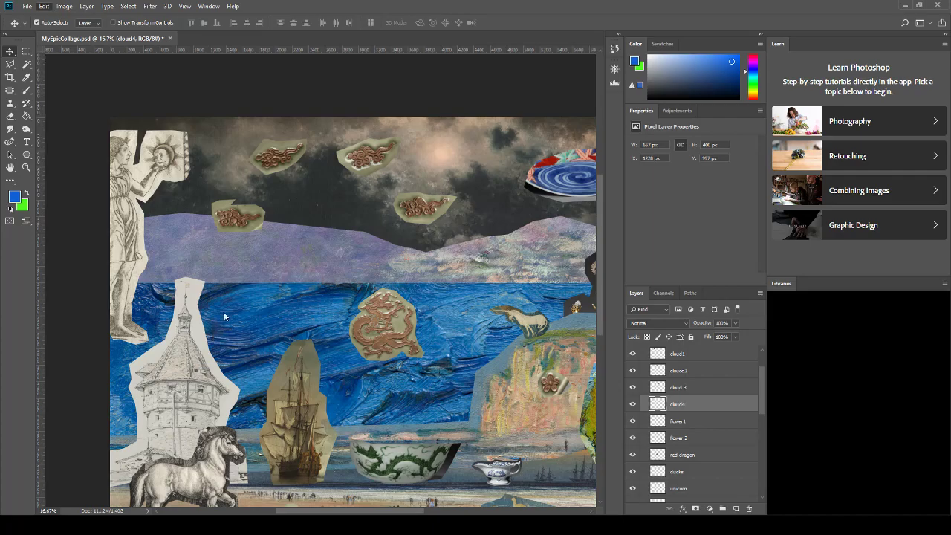
Flip cloud4, cloud1, clouod2 and cloud 3 horizontally.
click(250, 263)
click(277, 157)
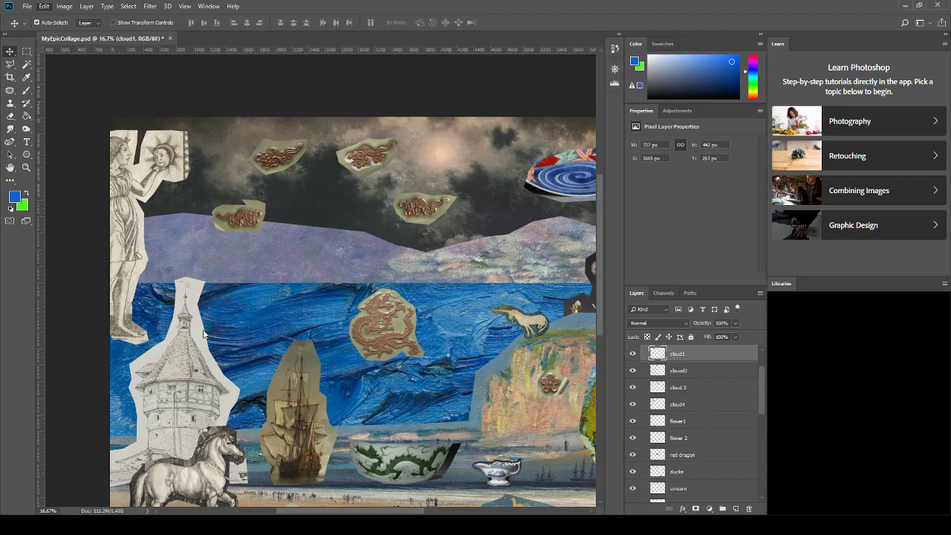
click(371, 156)
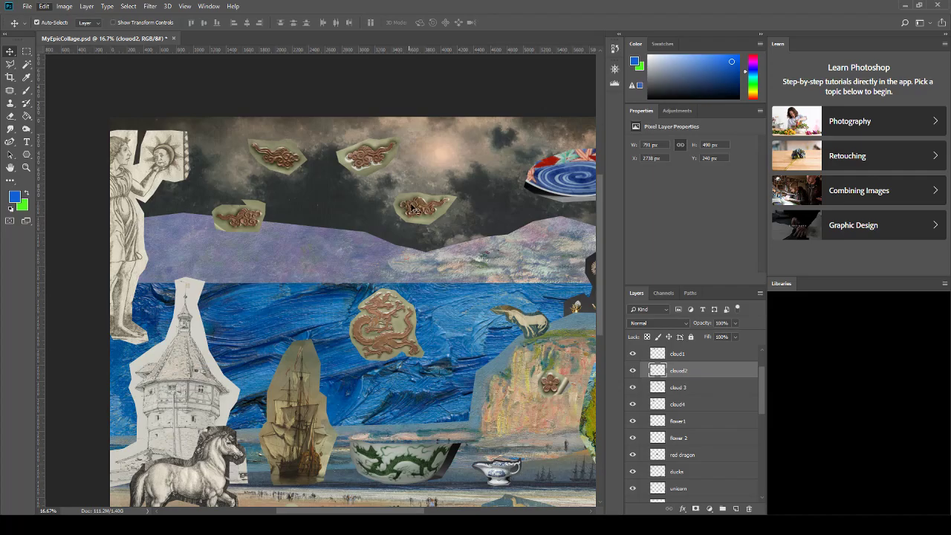
key(ctrl+shift+t)
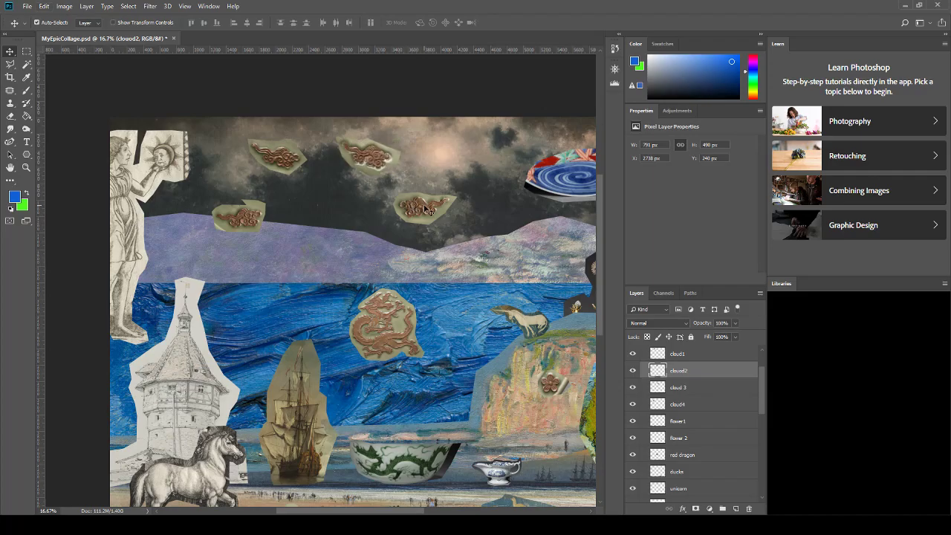
click(427, 210)
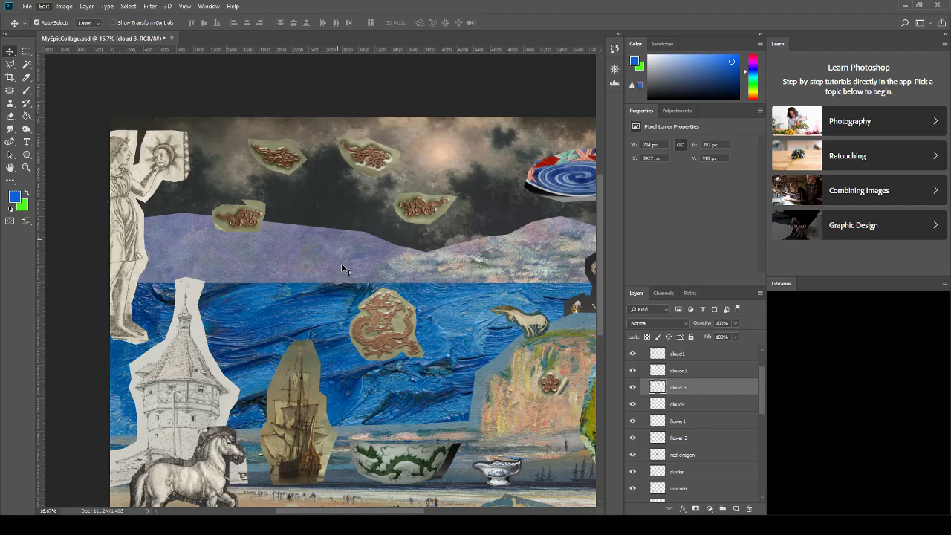
Shift cloud 3 and clouod2 down and to the right, and enlarge cloud1 to about 938 × 570 px.
drag(428, 213, 454, 233)
drag(372, 158, 376, 170)
drag(292, 162, 316, 187)
key(ctrl+t)
key(Return)
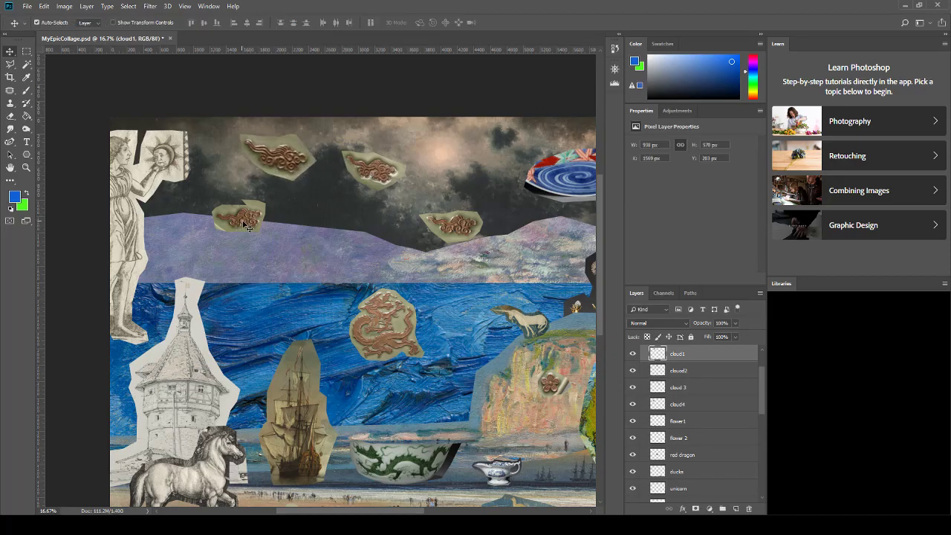
Spread the clouds out, lowering cloud4, clouod2 and cloud1 and moving cloud 3 onto the right-hand hills at about X 4361 px, Y 1456 px.
drag(238, 223, 243, 235)
drag(368, 180, 357, 212)
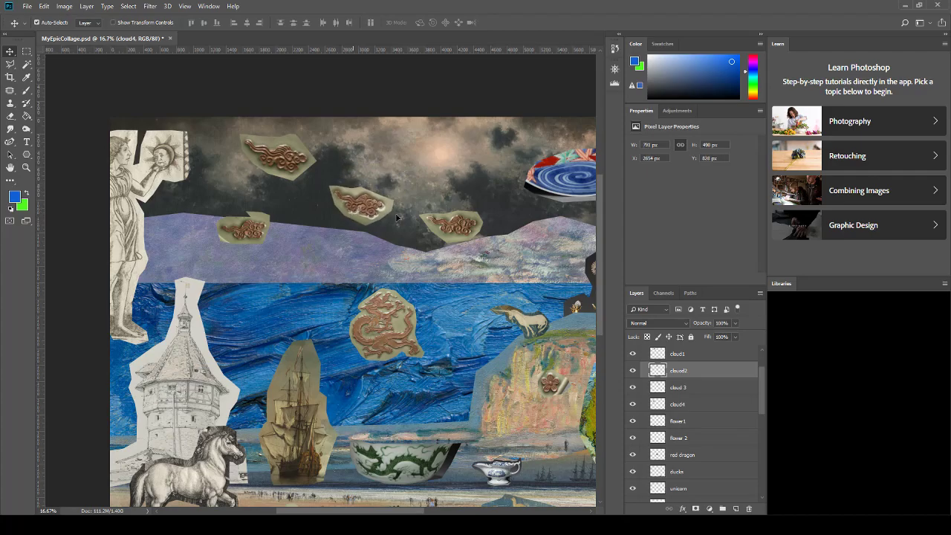
click(449, 222)
drag(450, 223, 496, 251)
drag(361, 203, 380, 218)
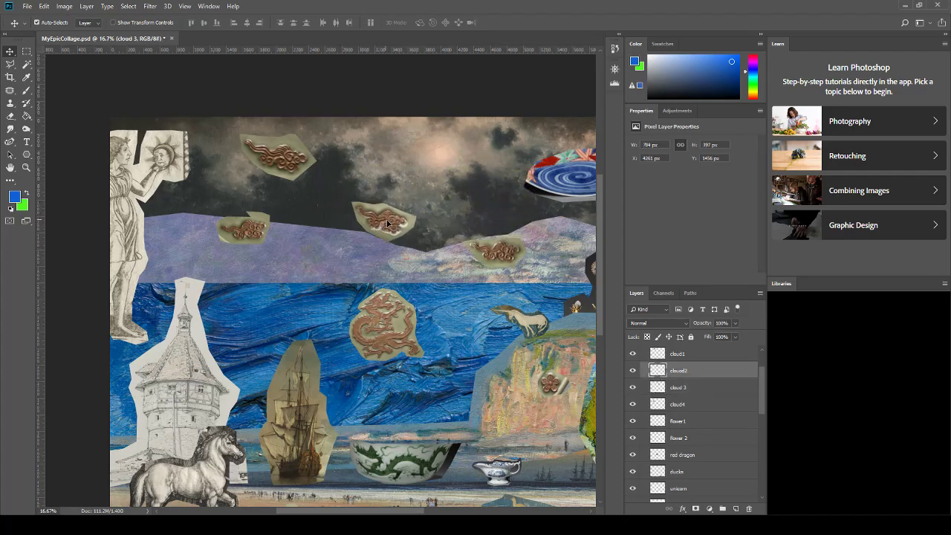
click(249, 236)
click(288, 155)
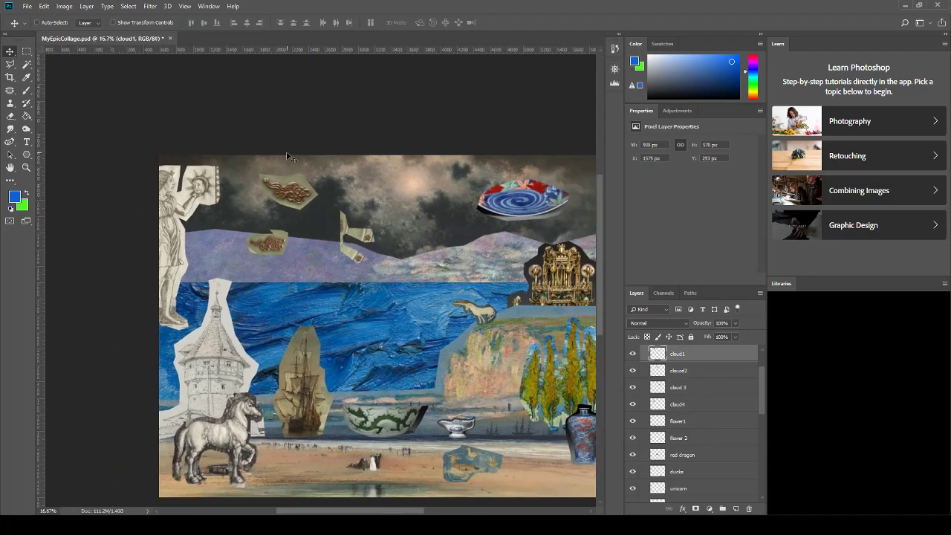
Move the moon sky layer below the beach and Blue Water layers, directly above Fountain.
key(ctrl+minus)
key(ctrl+minus)
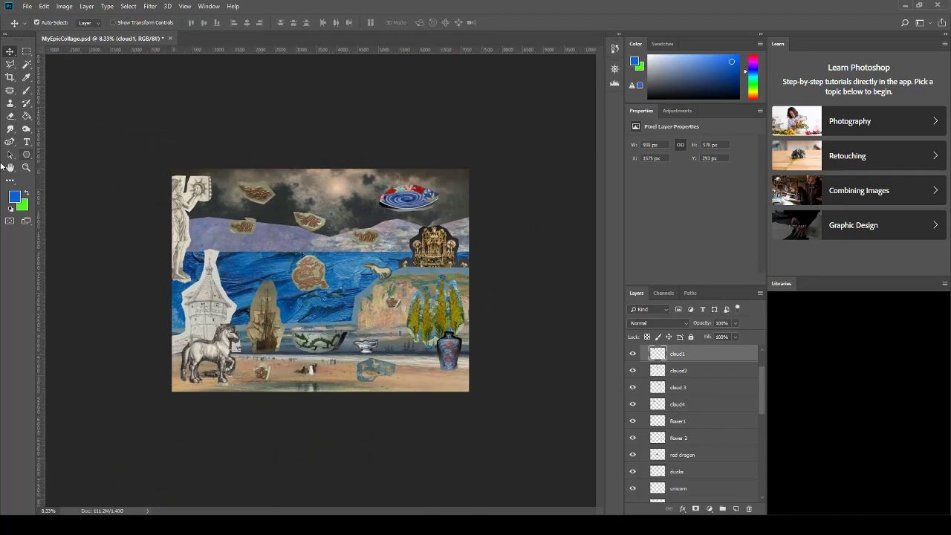
click(26, 168)
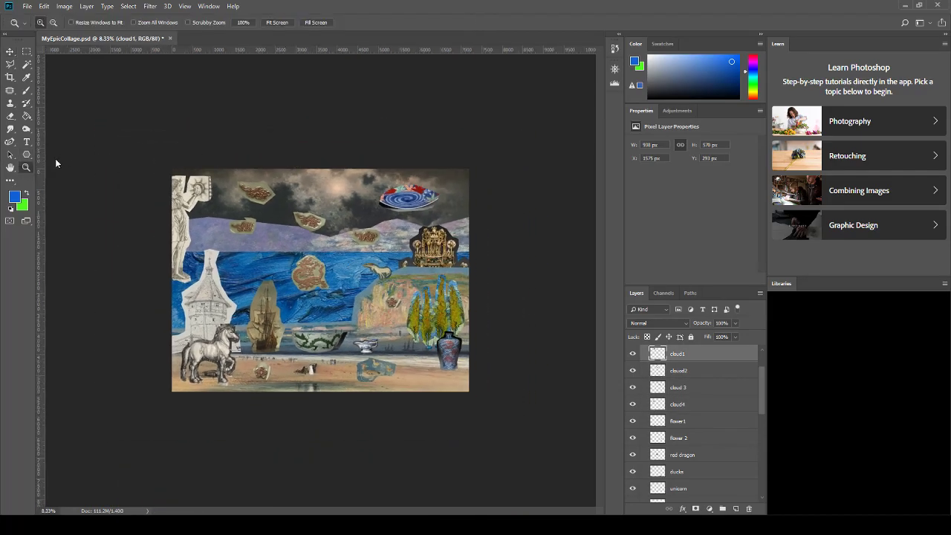
click(278, 24)
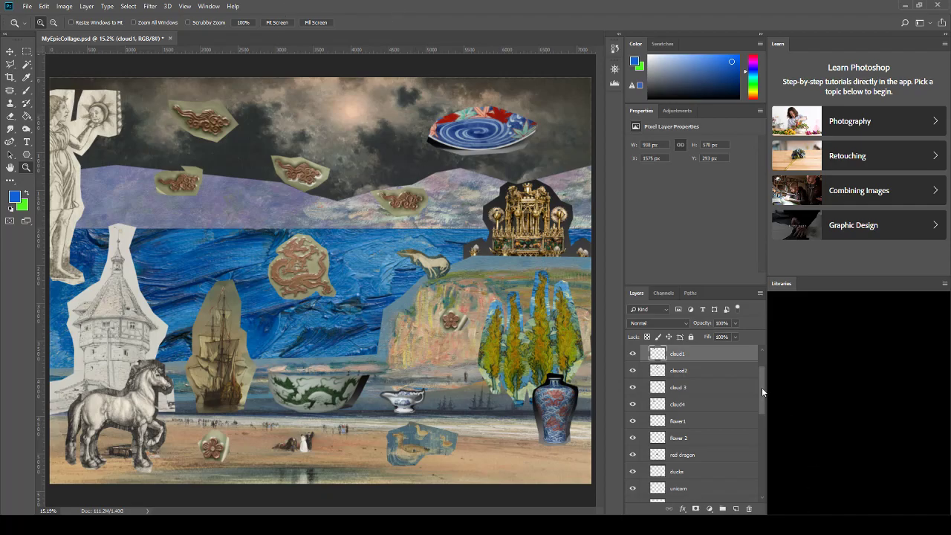
scroll(762, 387, up, 1)
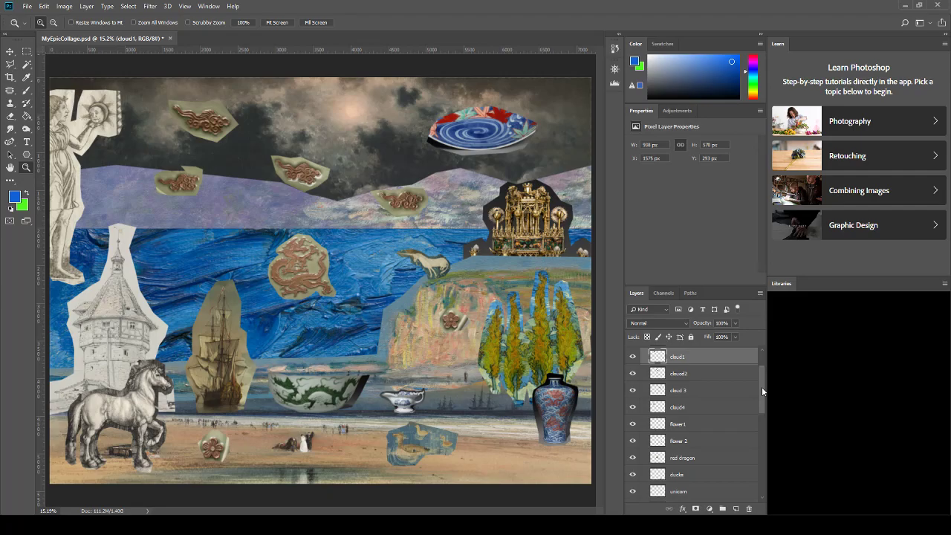
drag(761, 387, 766, 473)
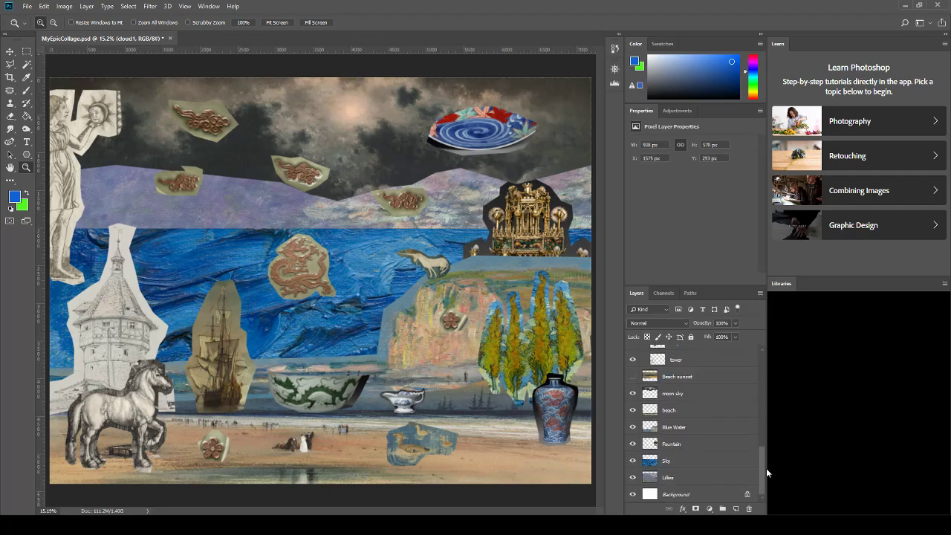
click(690, 444)
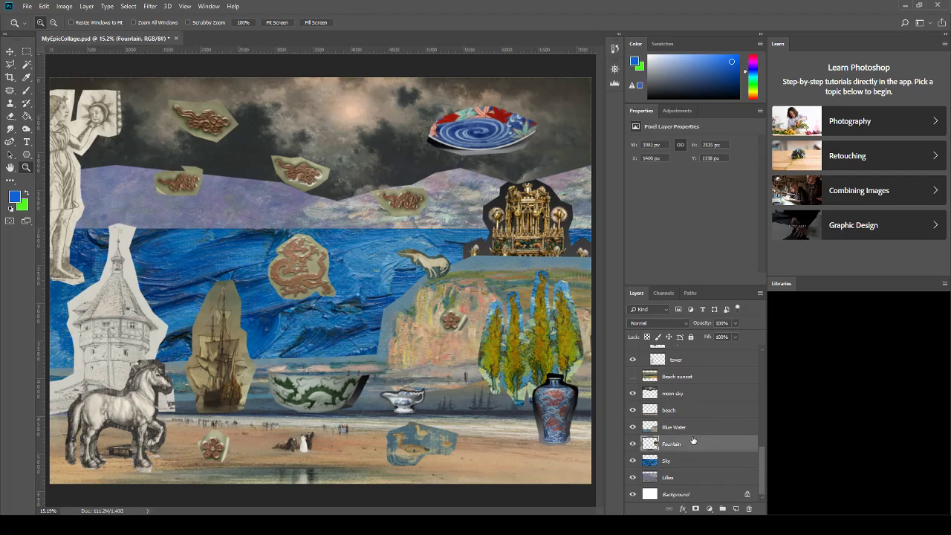
click(699, 393)
mouse_move(699, 392)
mouse_down()
mouse_move(693, 435)
mouse_move(698, 388)
mouse_up()
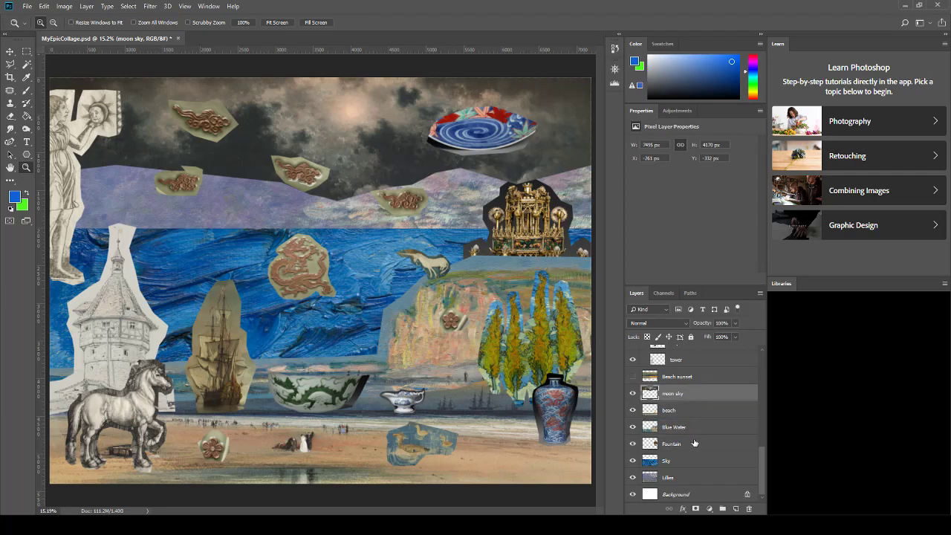
drag(692, 445, 692, 422)
drag(691, 420, 693, 423)
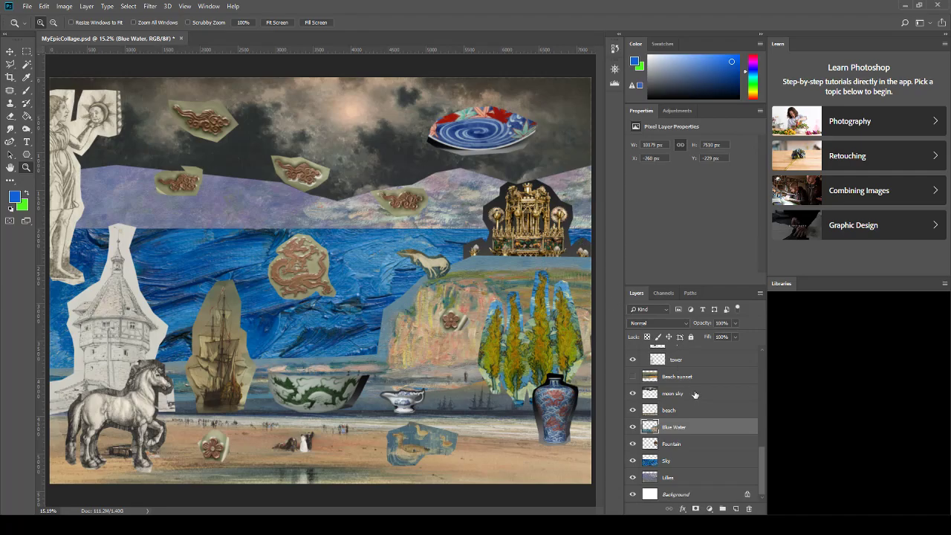
drag(695, 394, 692, 435)
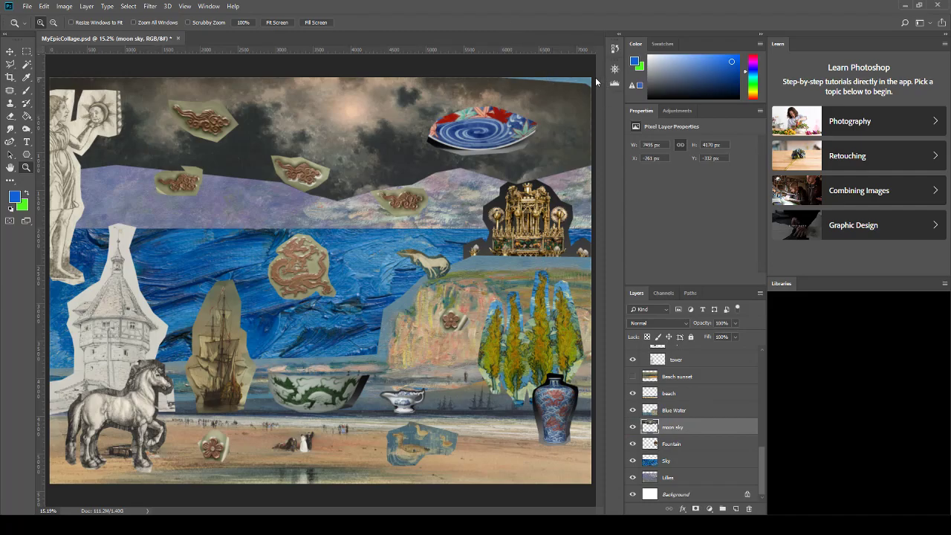
Delete the Blue Water layer's stray strip inside a rectangular selection at the canvas's upper-right corner, deselect, and move the moon sky layer below Fountain.
click(26, 51)
drag(363, 88, 594, 125)
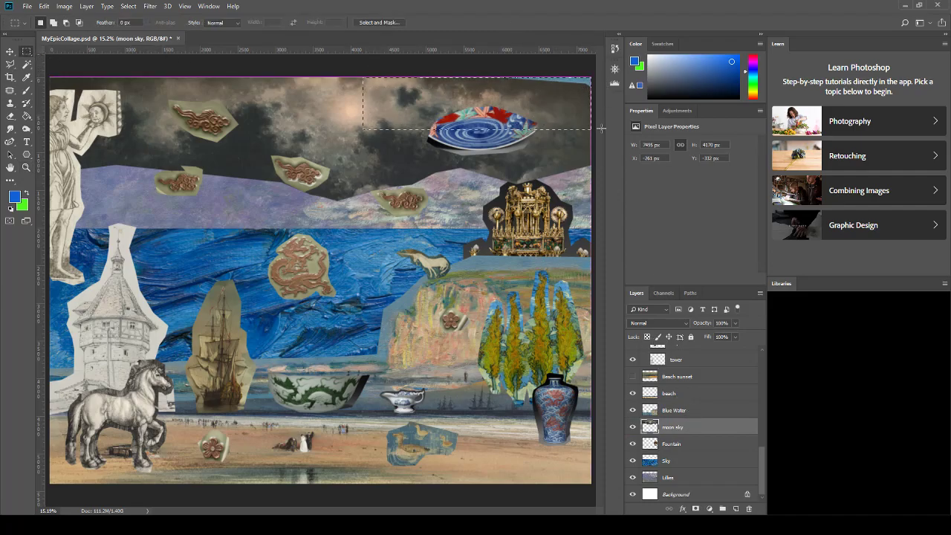
key(Delete)
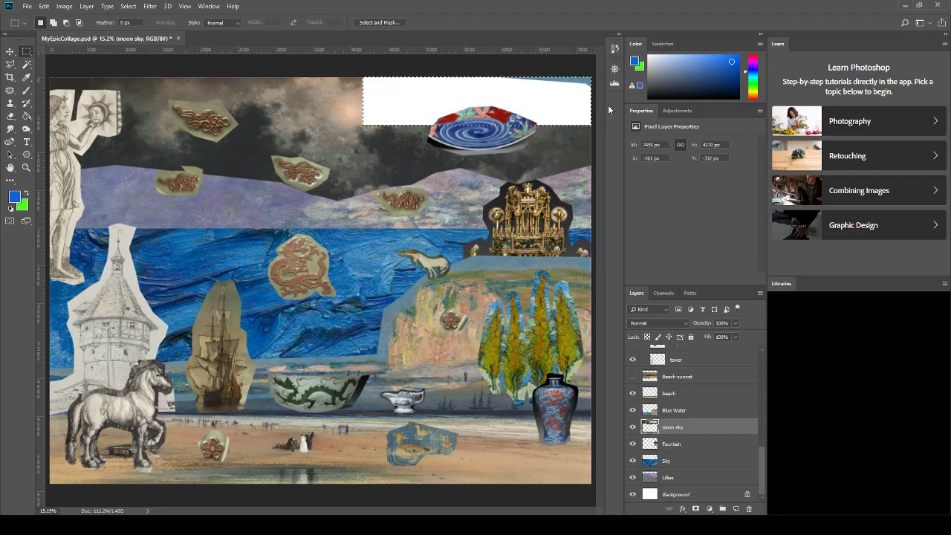
key(ctrl+z)
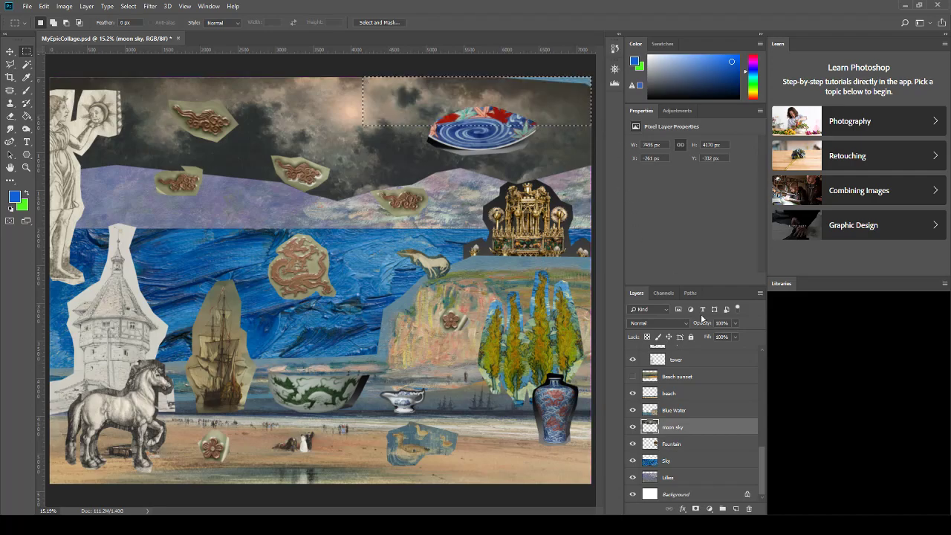
click(723, 413)
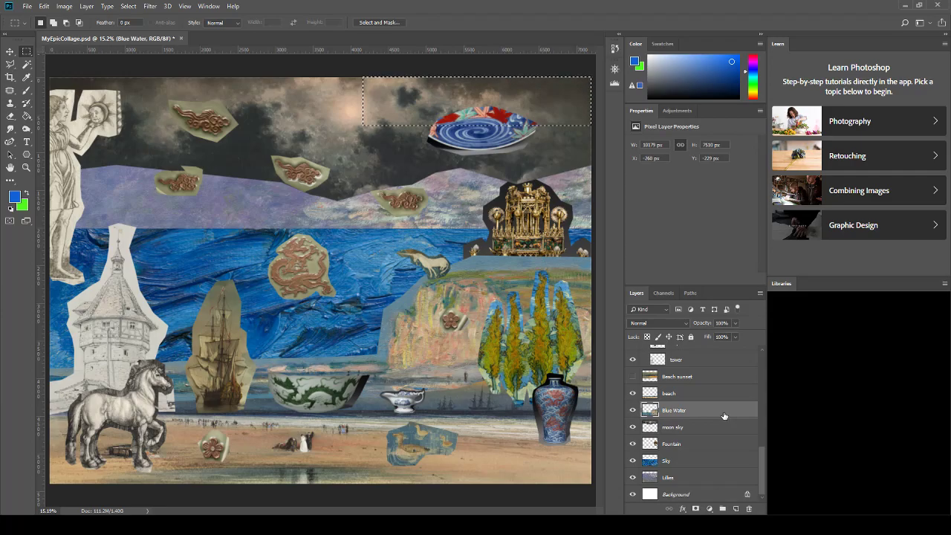
key(ctrl+d)
drag(689, 431, 683, 450)
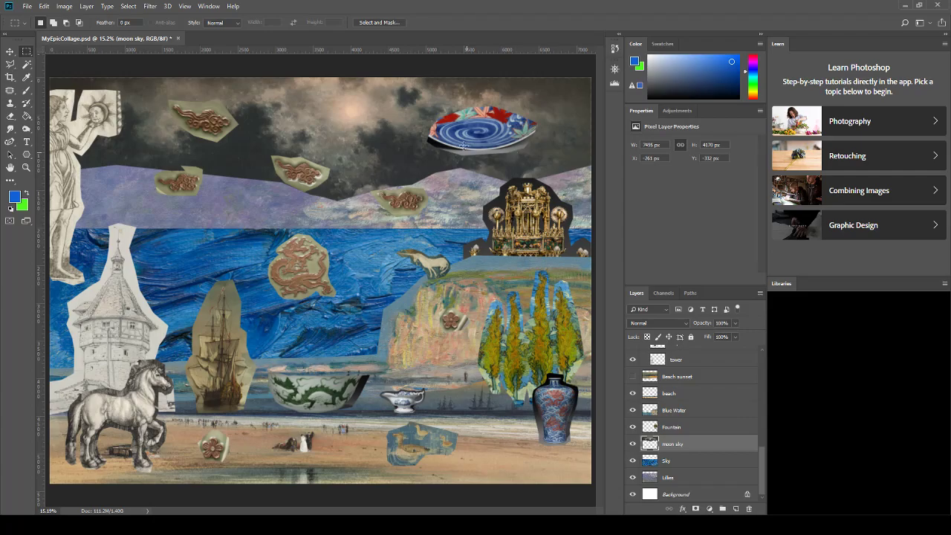
Move the Blue Swirl plate down to the shoreline beside the ship and stack the green dragon bowl directly above it.
click(9, 51)
drag(469, 135, 318, 350)
click(322, 383)
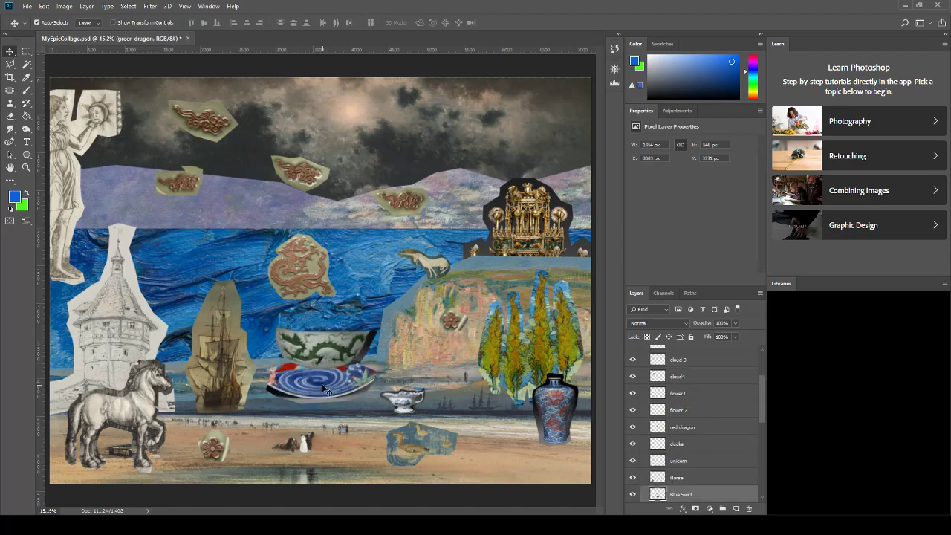
Enlarge the Blue Swirl plate, centre it under the green dragon bowl like a saucer, and nudge the ship slightly left.
key(ctrl+t)
drag(378, 403, 401, 422)
drag(345, 401, 312, 372)
key(Return)
drag(230, 371, 220, 370)
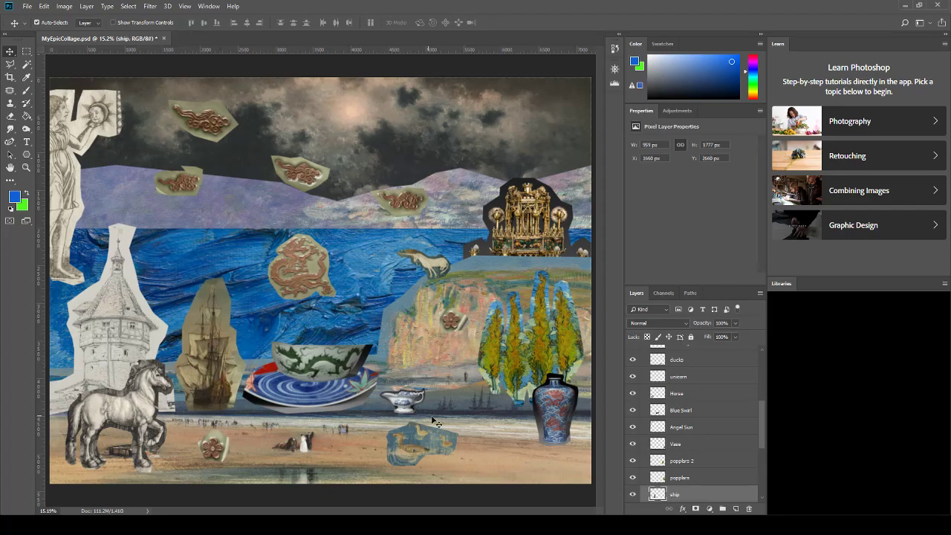
Shift the vase to about X 6250 px, Y 4036 px, move Angel Sun over the fountain, and hide the Angel Sun layer.
drag(560, 416, 549, 422)
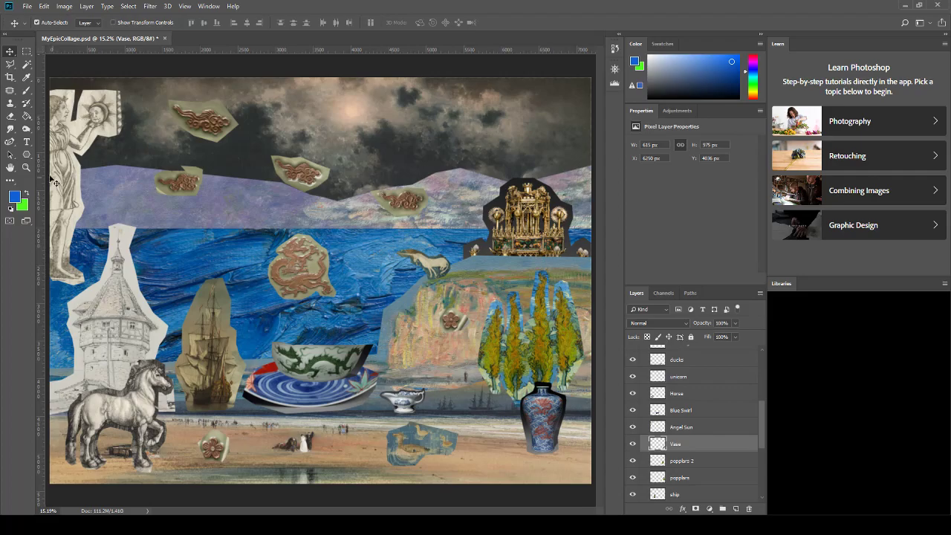
drag(57, 172, 527, 204)
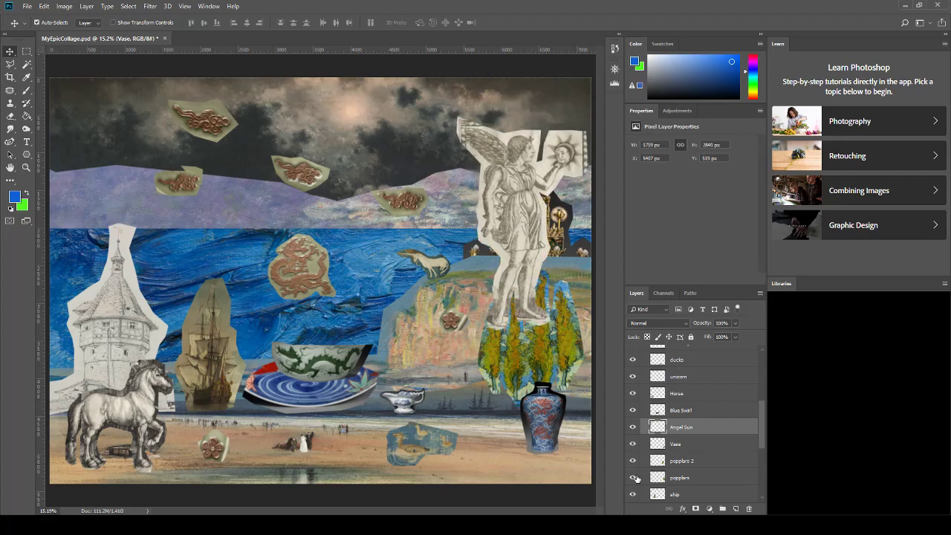
click(633, 428)
Move the red dragon into the upper-left sky above the tower, enlarging it to about 167% and rotating it about 47°.
drag(292, 260, 87, 143)
key(ctrl+t)
drag(137, 103, 153, 132)
drag(109, 194, 126, 261)
drag(124, 161, 133, 133)
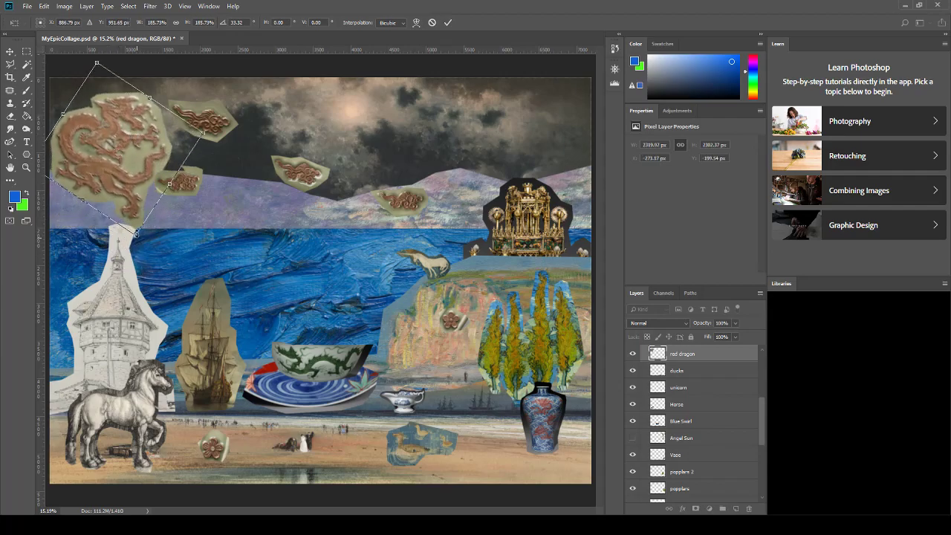
drag(136, 235, 133, 218)
drag(128, 170, 116, 169)
drag(203, 120, 209, 144)
drag(84, 117, 104, 115)
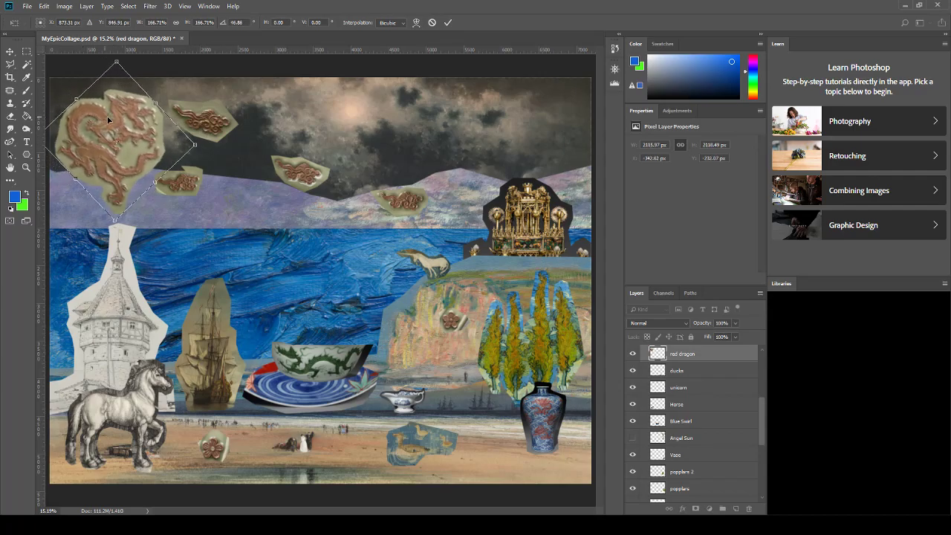
key(Return)
Move cloud1 out over the water and place cloud4 just right of the red dragon, rotated about 21.4°.
click(219, 127)
drag(219, 126, 236, 145)
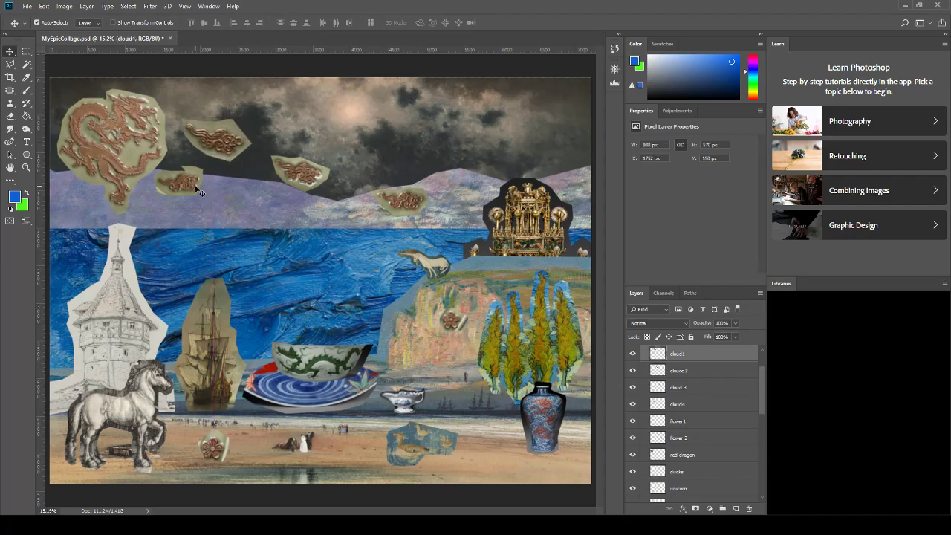
drag(195, 188, 211, 207)
drag(217, 140, 280, 260)
drag(192, 197, 251, 140)
key(ctrl+t)
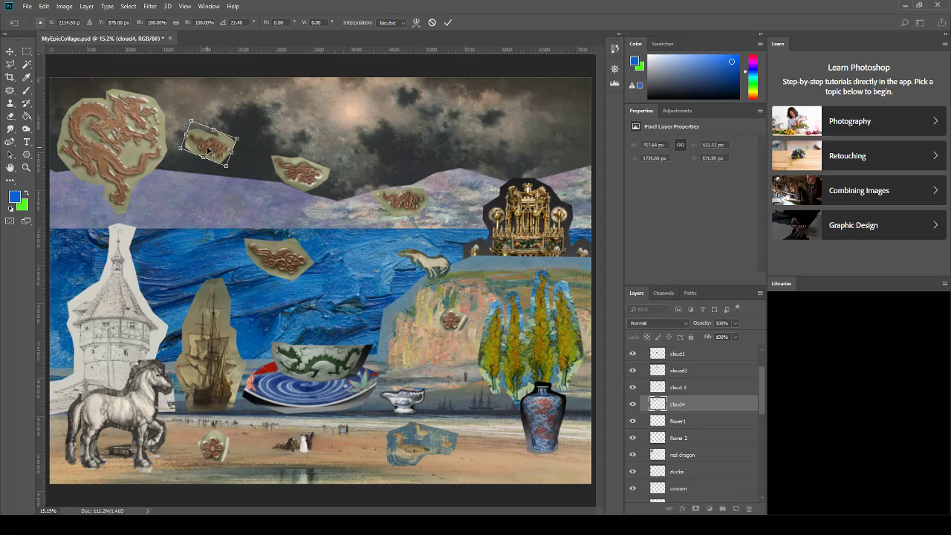
key(Return)
Arrange cloud4, clouod2 and cloud1 as a descending diagonal trail from the red dragon across the hills.
drag(308, 180, 271, 198)
drag(294, 255, 355, 222)
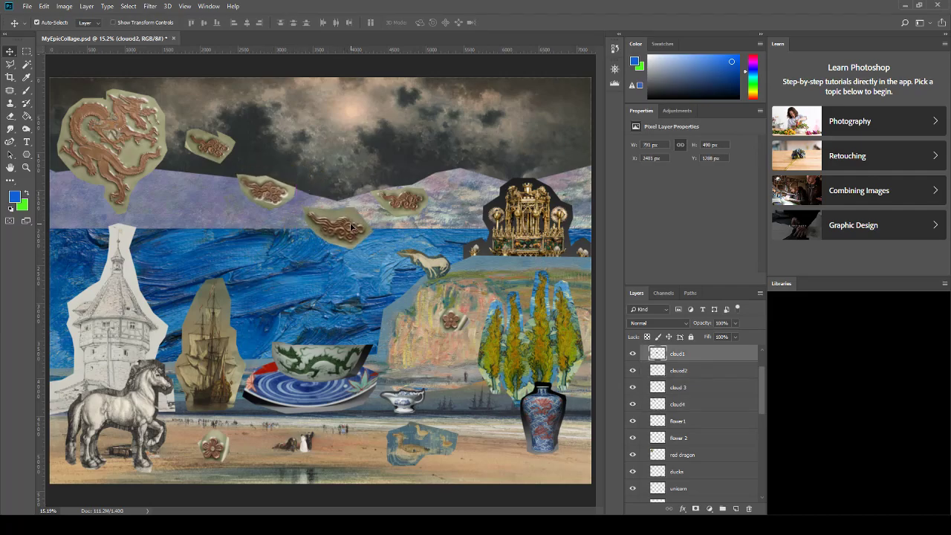
mouse_move(276, 197)
mouse_down()
mouse_move(265, 205)
mouse_move(269, 189)
mouse_up()
drag(214, 150, 203, 144)
drag(262, 189, 261, 181)
drag(326, 230, 324, 224)
Adjust cloud4 to about X 1722 px, Y 638 px and hide the cloud 3 layer.
click(401, 207)
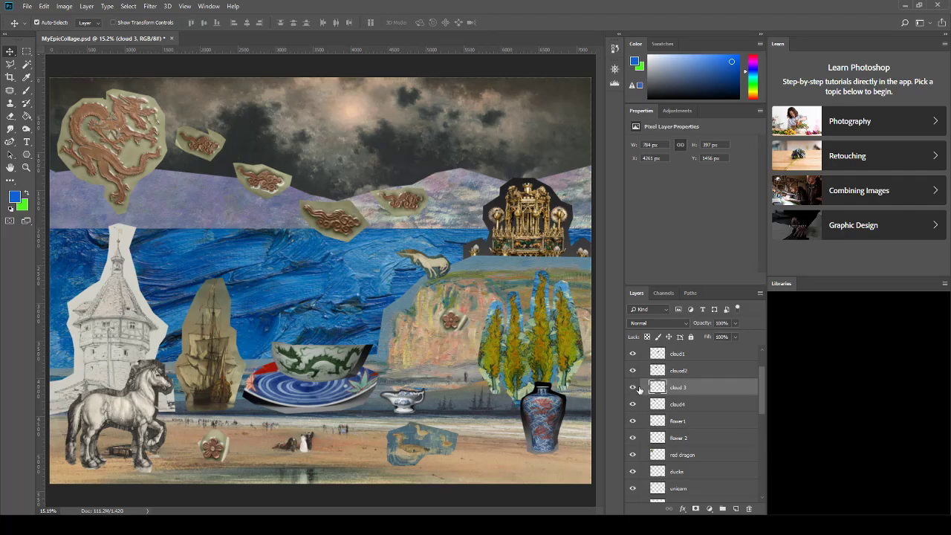
click(260, 182)
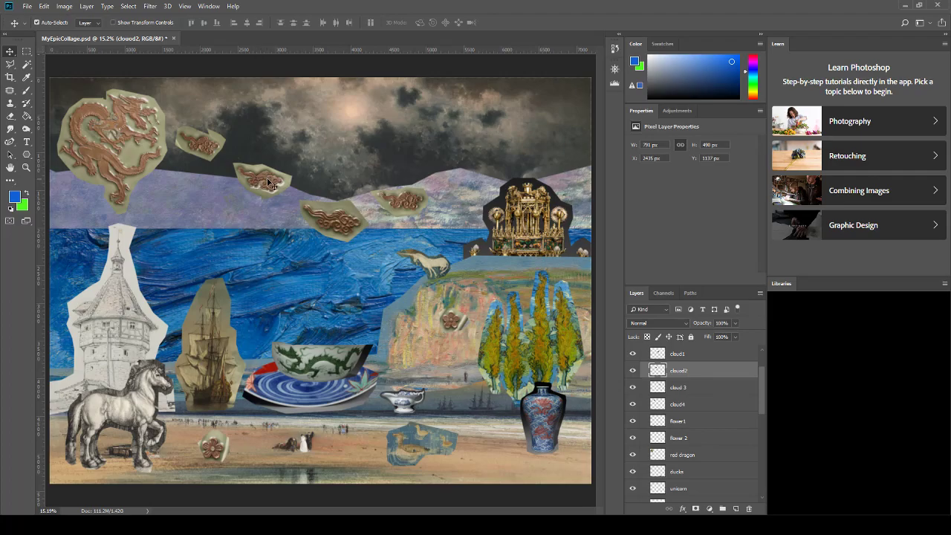
click(200, 148)
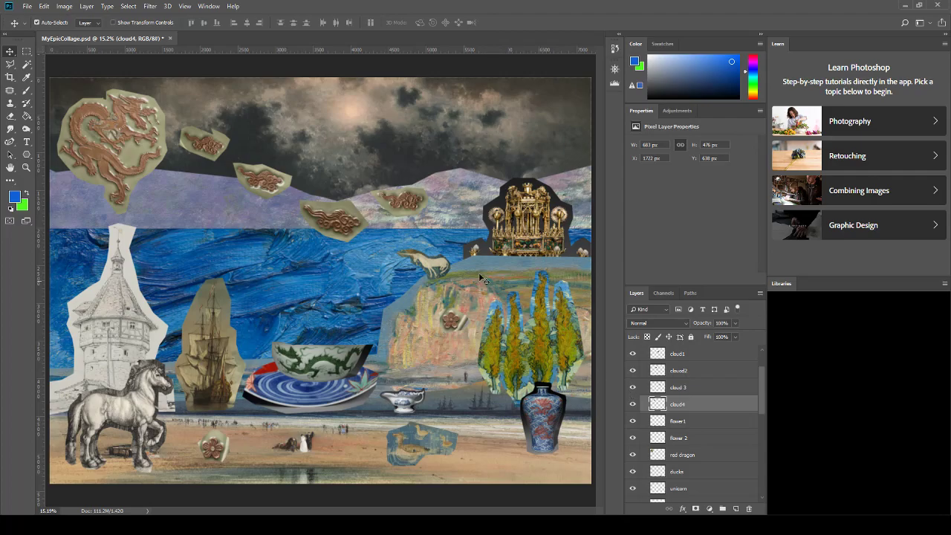
click(413, 204)
click(633, 387)
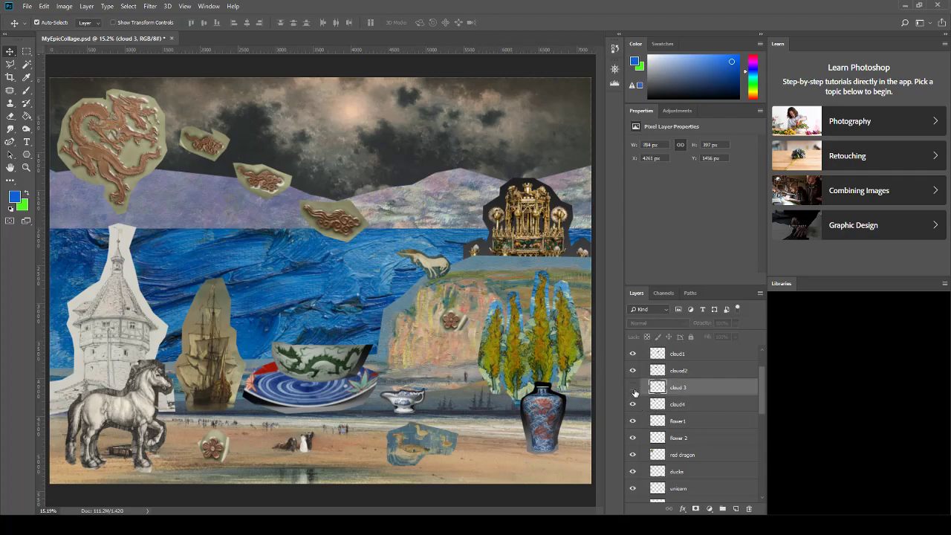
click(324, 221)
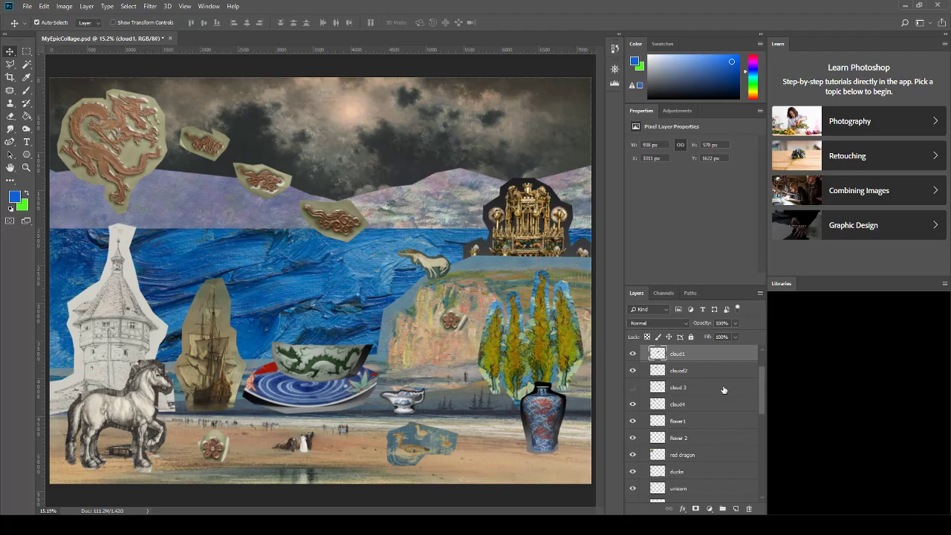
Show the Angel Sun layer again and flip it horizontally.
scroll(646, 425, down, 2)
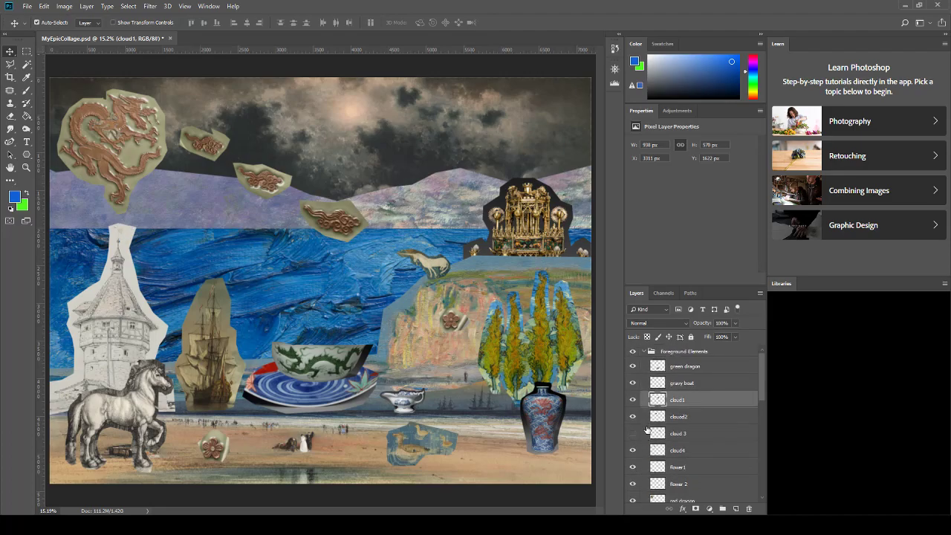
scroll(646, 430, down, 3)
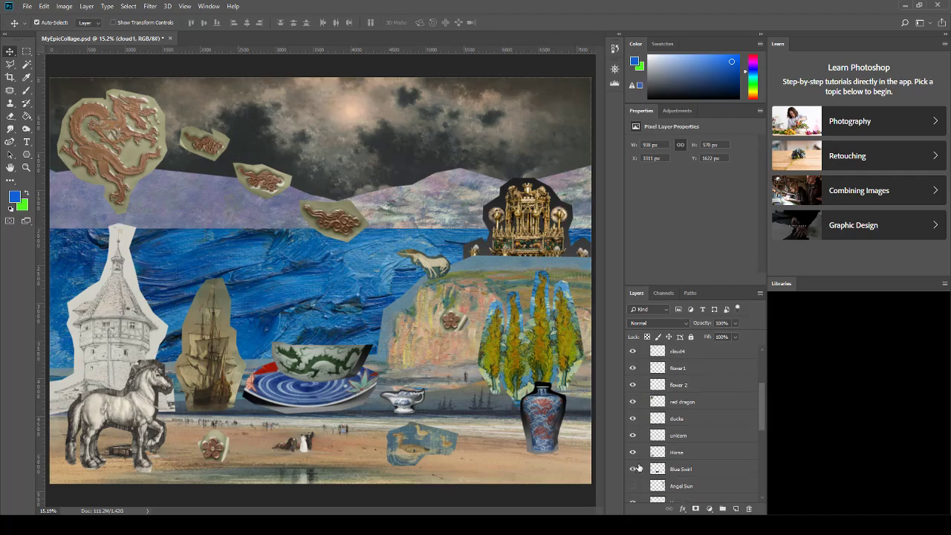
click(632, 474)
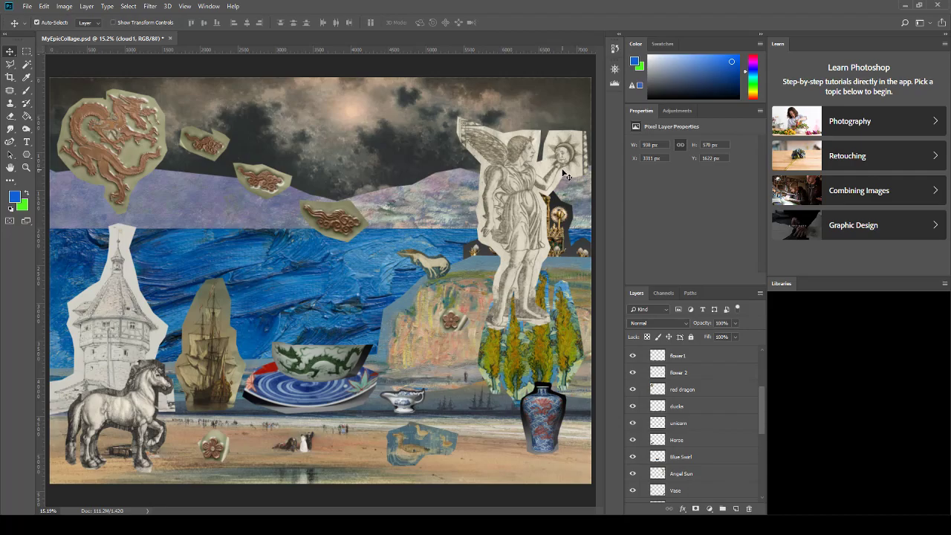
click(530, 190)
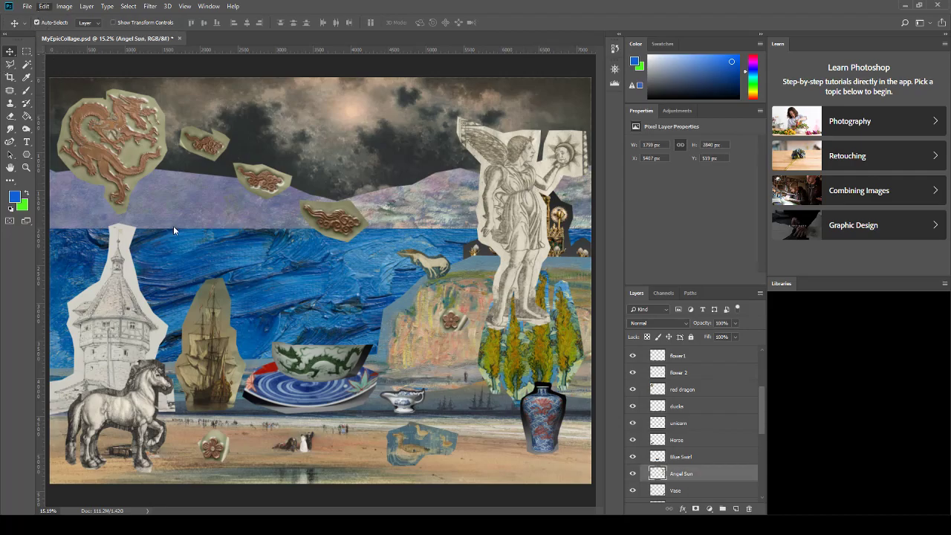
click(242, 337)
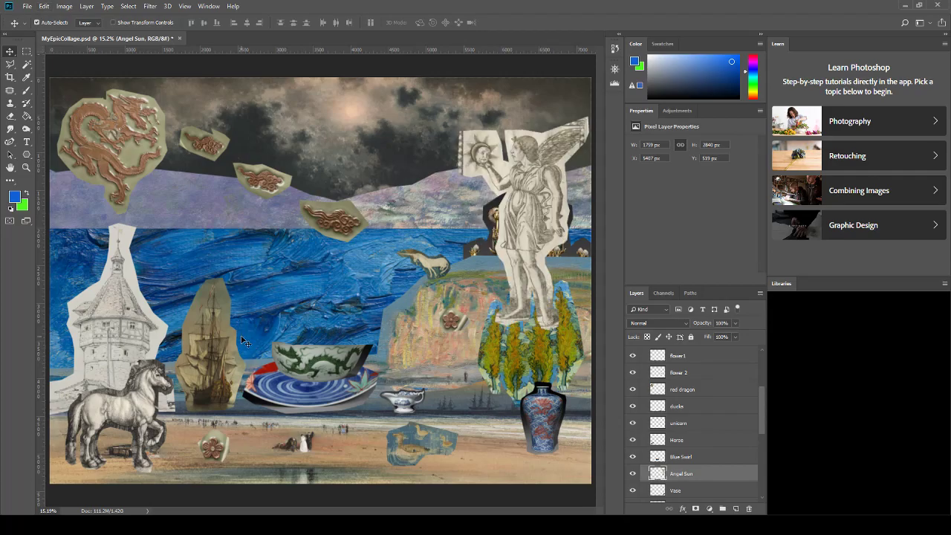
Scale Angel Sun down to about 58%, rotate it about -58° into a flying pose, and place it in the sky above the fountain.
drag(546, 175, 488, 164)
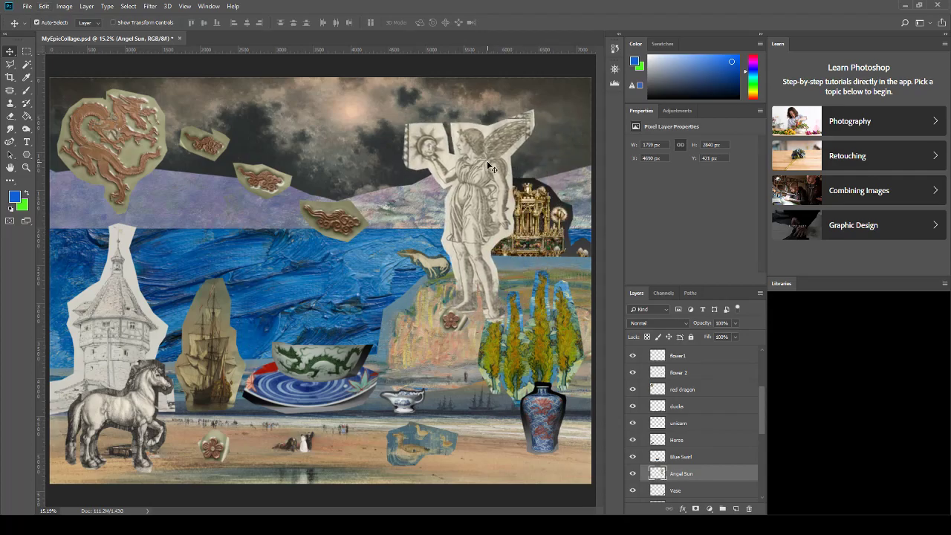
key(ctrl+t)
drag(401, 107, 437, 164)
drag(554, 162, 459, 135)
drag(502, 210, 486, 180)
drag(460, 132, 438, 176)
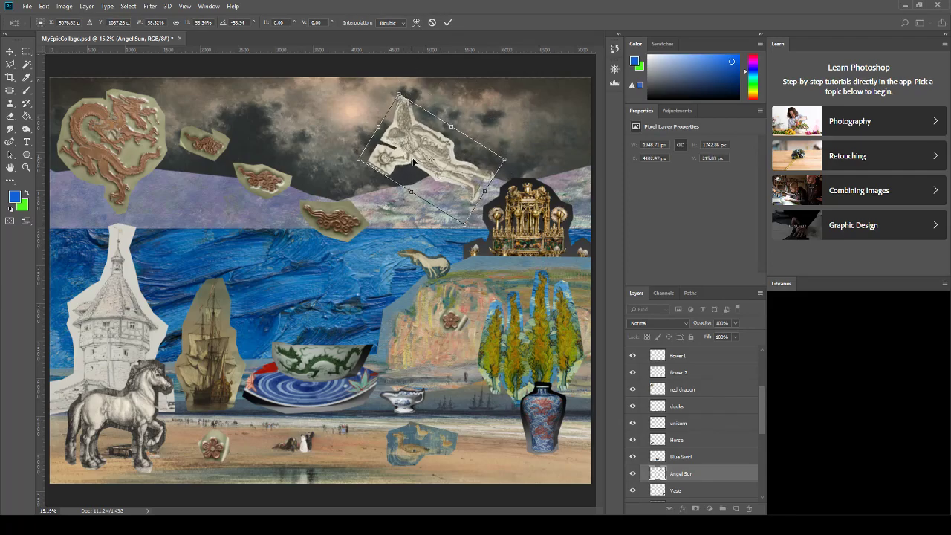
drag(440, 160, 450, 172)
key(Return)
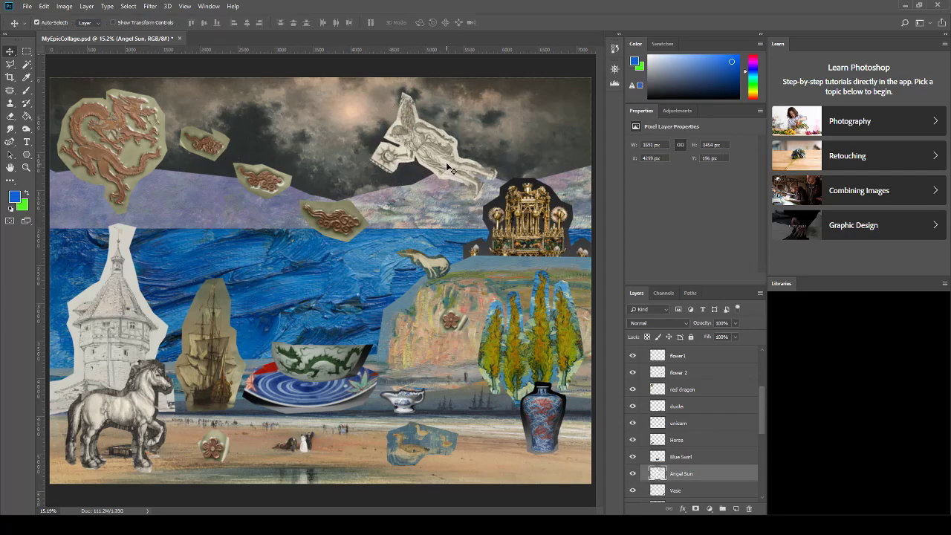
Rotate Angel Sun a further -11° or so and position it in the upper-right sky at about X 4751 px, Y -27 px.
key(ctrl+t)
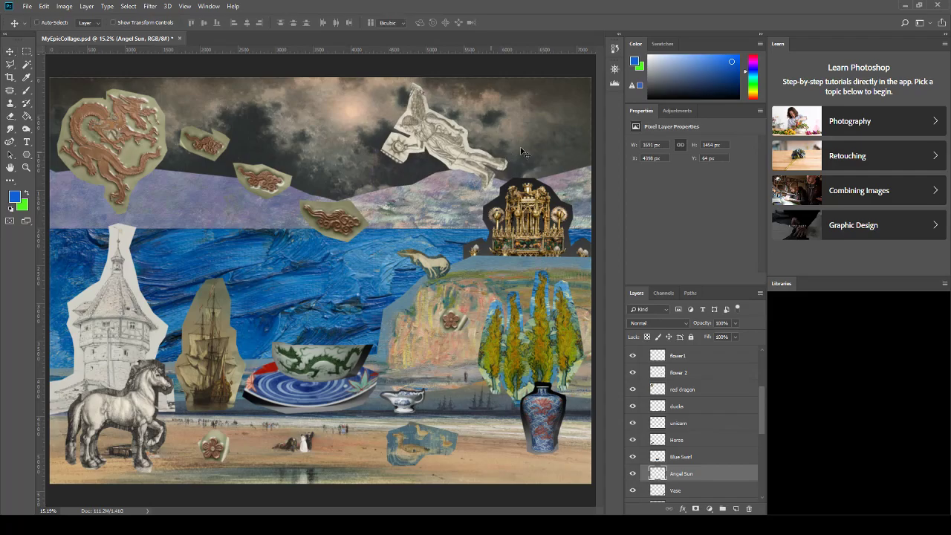
drag(522, 151, 526, 135)
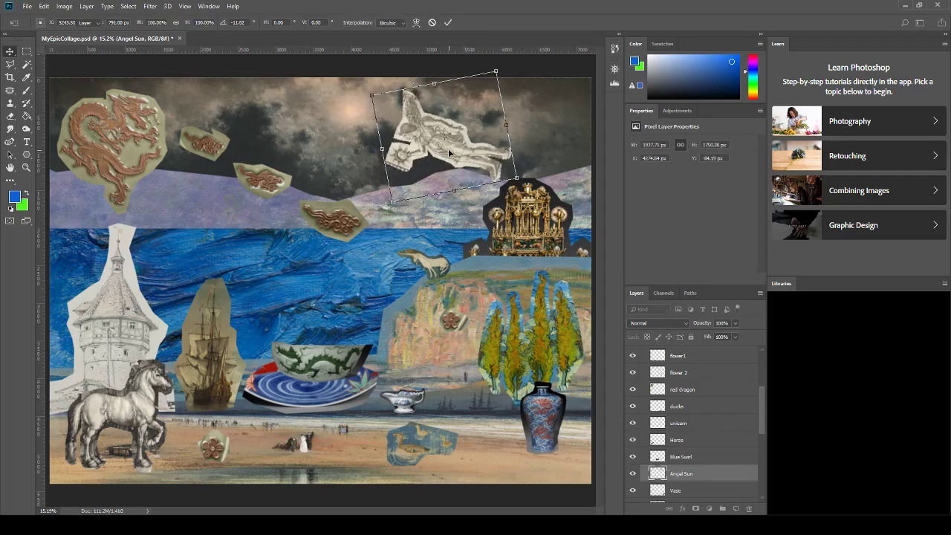
key(Return)
mouse_move(464, 137)
mouse_down()
mouse_move(496, 134)
mouse_move(475, 138)
mouse_up()
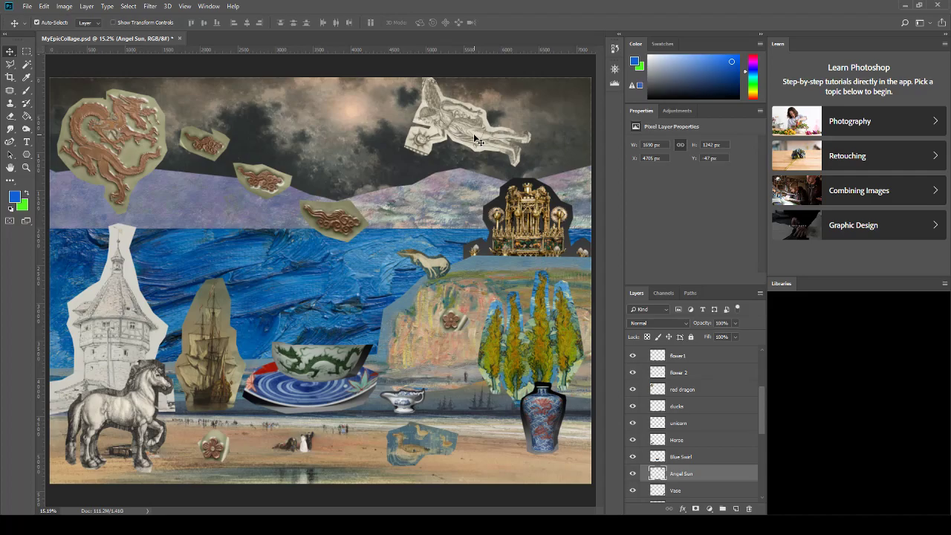
drag(475, 139, 481, 141)
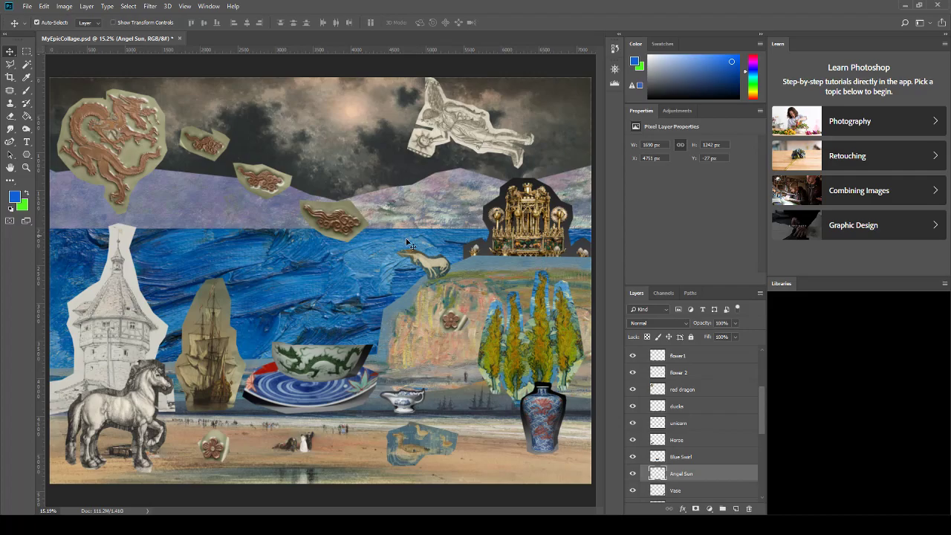
Try the gravy boat over Angel Sun's outstretched sun and return it to the shoreline.
click(405, 405)
drag(407, 407, 427, 145)
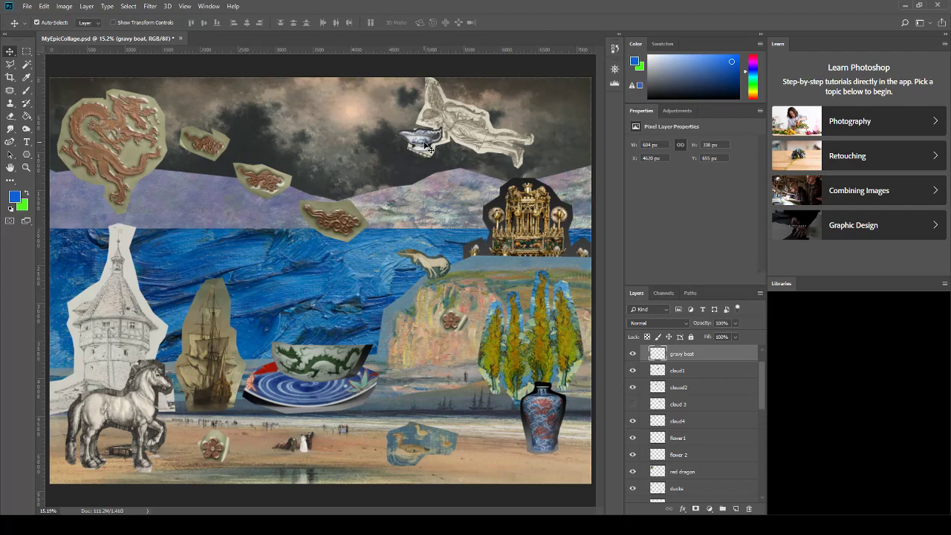
drag(429, 148, 401, 405)
Stack the Vase layer above Angel Sun, scale it to about 64%, rotate it about -61°, and place it at the angel's hands.
drag(548, 429, 403, 200)
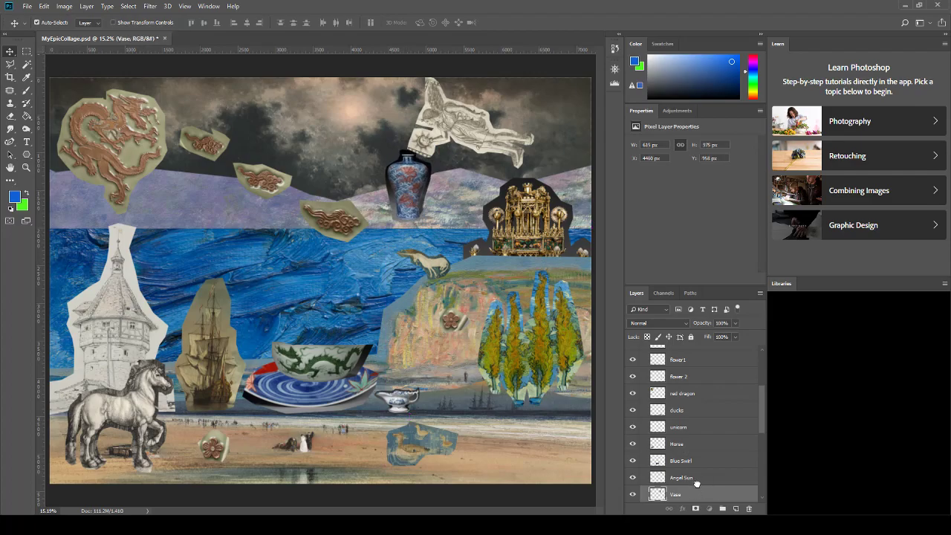
drag(699, 477, 699, 475)
mouse_move(419, 194)
mouse_down()
mouse_move(414, 155)
mouse_move(404, 192)
mouse_move(419, 190)
mouse_up()
key(ctrl+t)
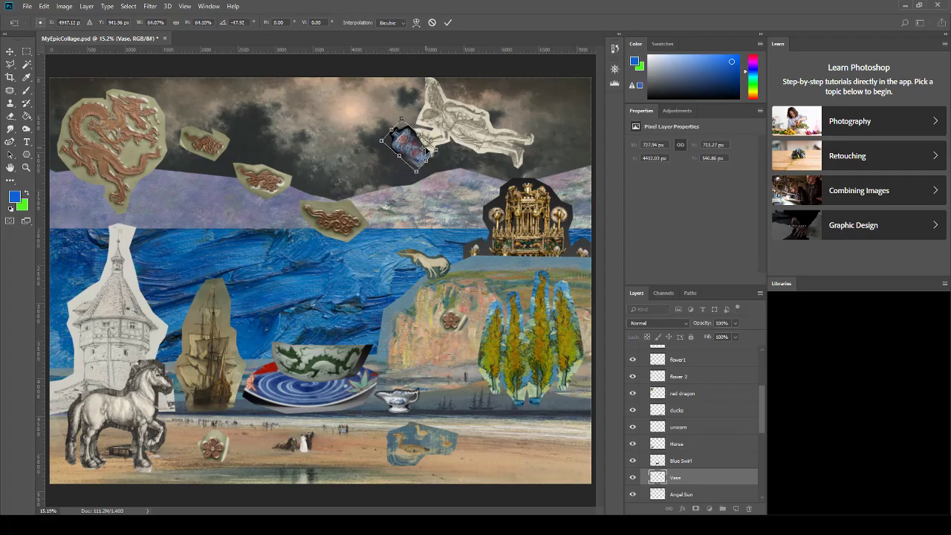
mouse_move(414, 149)
mouse_down()
mouse_move(465, 149)
mouse_move(417, 142)
mouse_up()
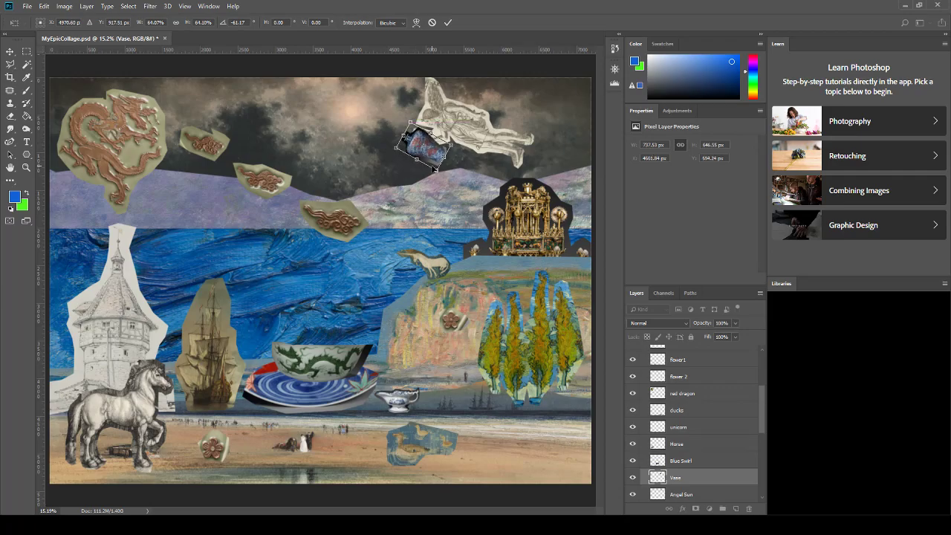
key(Return)
drag(451, 136, 421, 150)
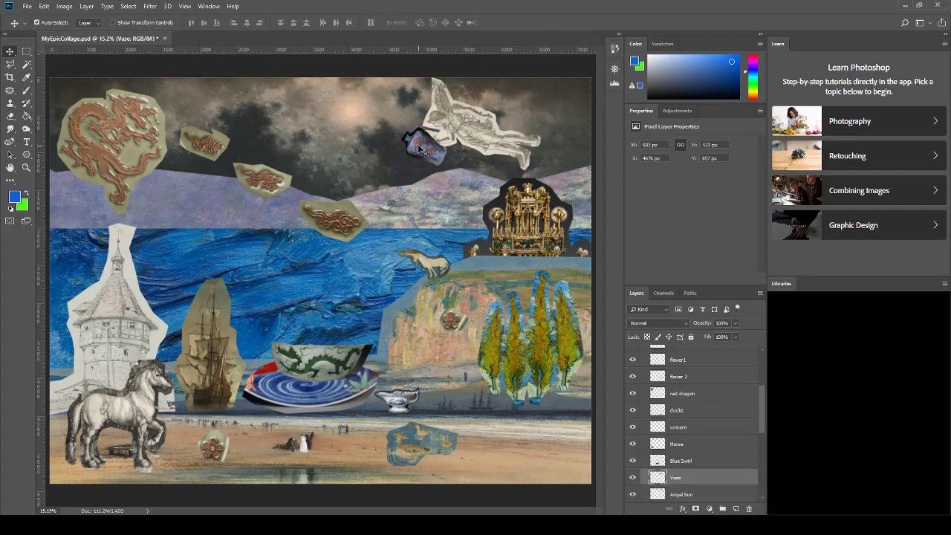
Move the ducks right along the beach to about X 5032 px, Y 4662 px and lower both popplars layers onto the shoreline.
drag(418, 447, 460, 449)
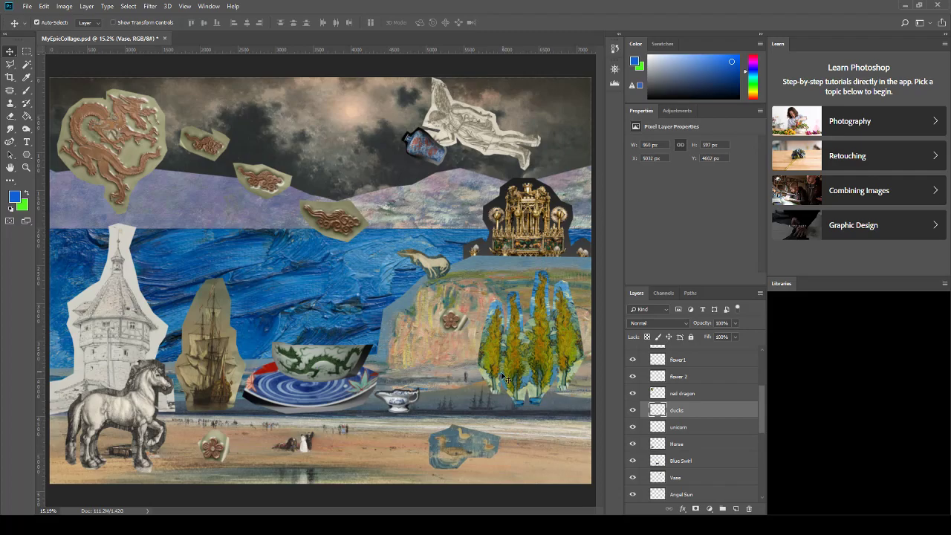
mouse_move(526, 355)
mouse_down()
mouse_move(535, 355)
mouse_move(518, 399)
mouse_move(513, 392)
mouse_move(549, 377)
mouse_move(539, 369)
mouse_up()
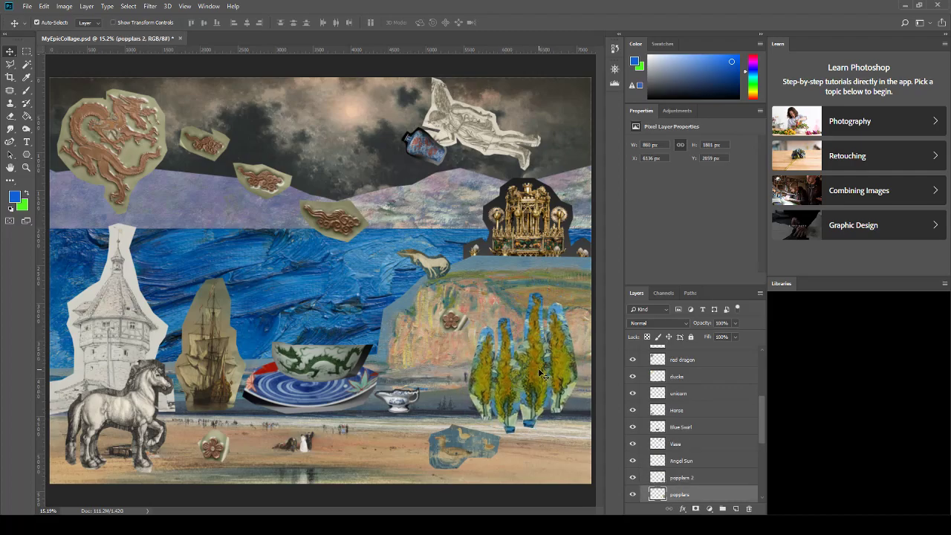